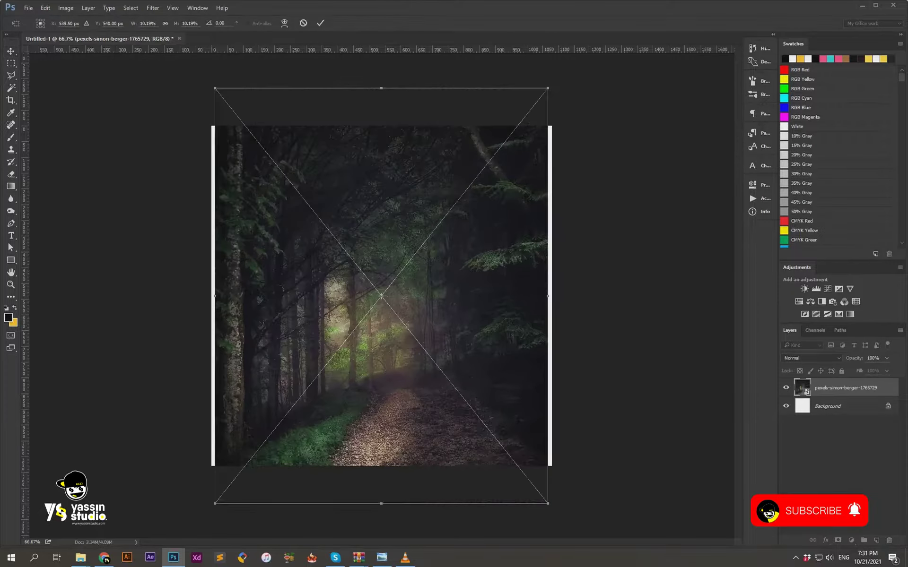
# Scale the forest photo to fill the canvas and add an Exposure adjustment layer.
pyautogui.moveTo(549, 296)
pyautogui.mouseDown()
pyautogui.moveTo(528, 293)
pyautogui.moveTo(533, 277)
pyautogui.mouseUp()
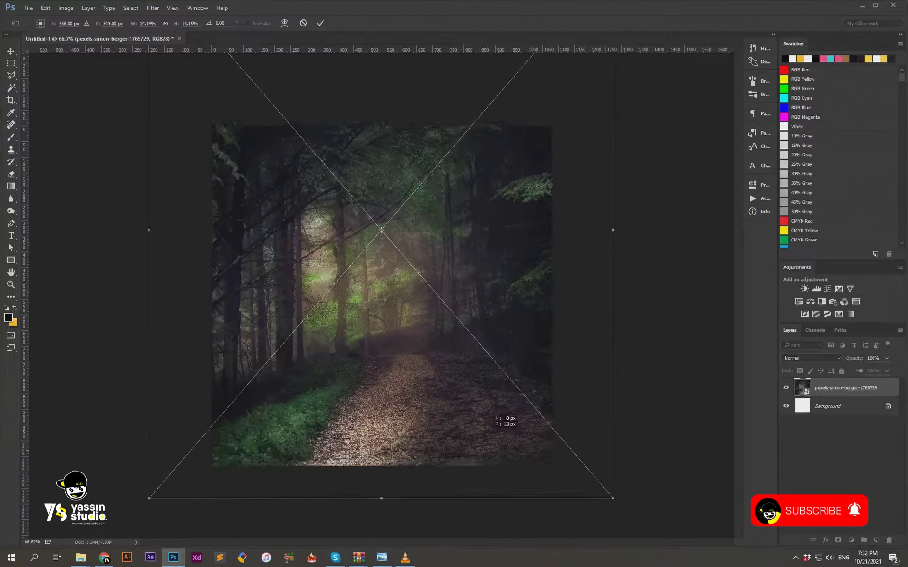
pyautogui.press('Return')
pyautogui.click(851, 540)
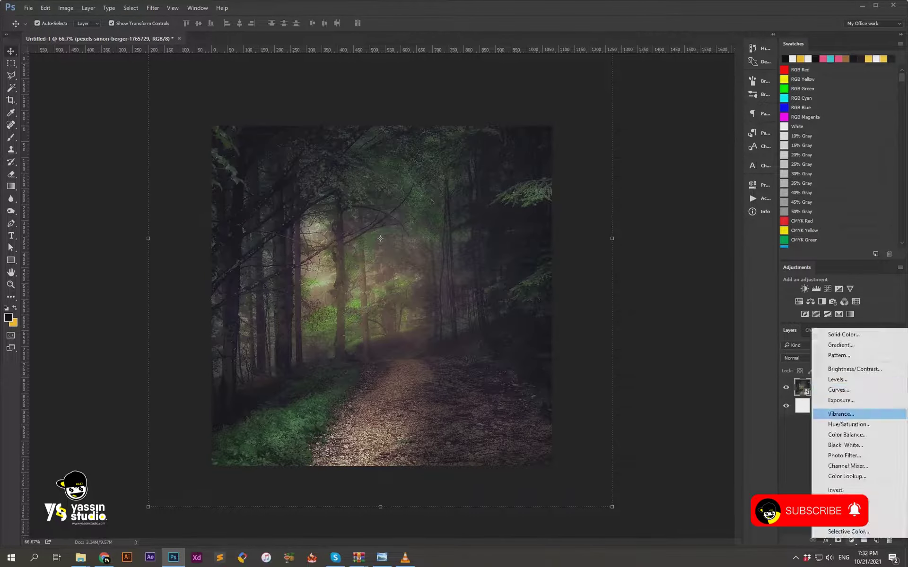
pyautogui.click(832, 390)
# Darken the forest with exposure -0.92 and reopen the Place Embedded dialog.
pyautogui.moveTo(682, 268); pyautogui.dragTo(690, 268)
pyautogui.moveTo(682, 234); pyautogui.dragTo(686, 234)
pyautogui.moveTo(690, 267); pyautogui.dragTo(682, 267)
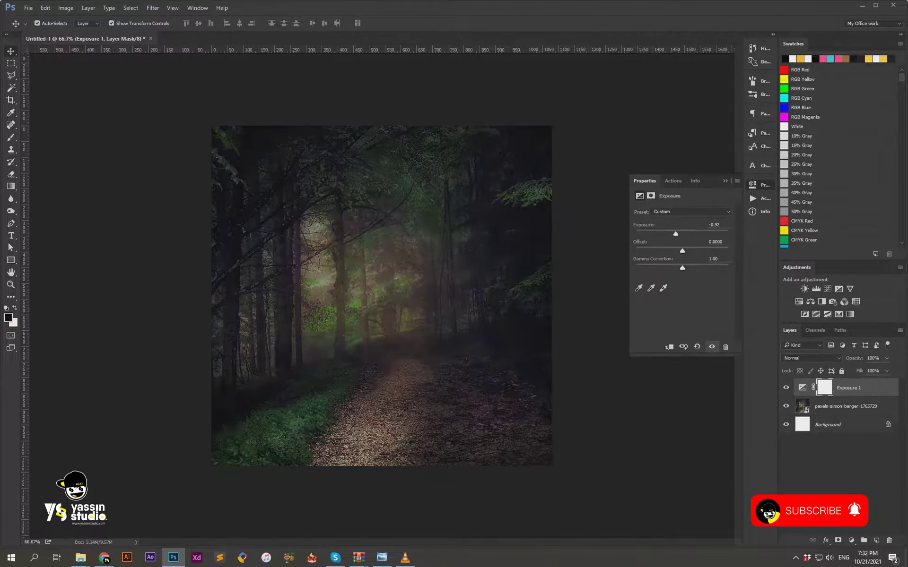
pyautogui.moveTo(686, 234); pyautogui.dragTo(670, 234)
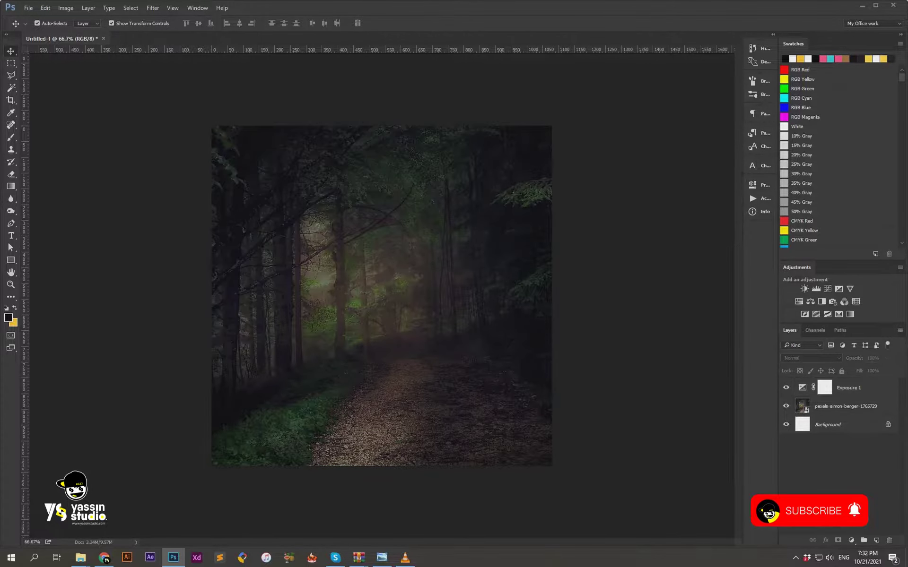
pyautogui.click(28, 8)
pyautogui.click(52, 208)
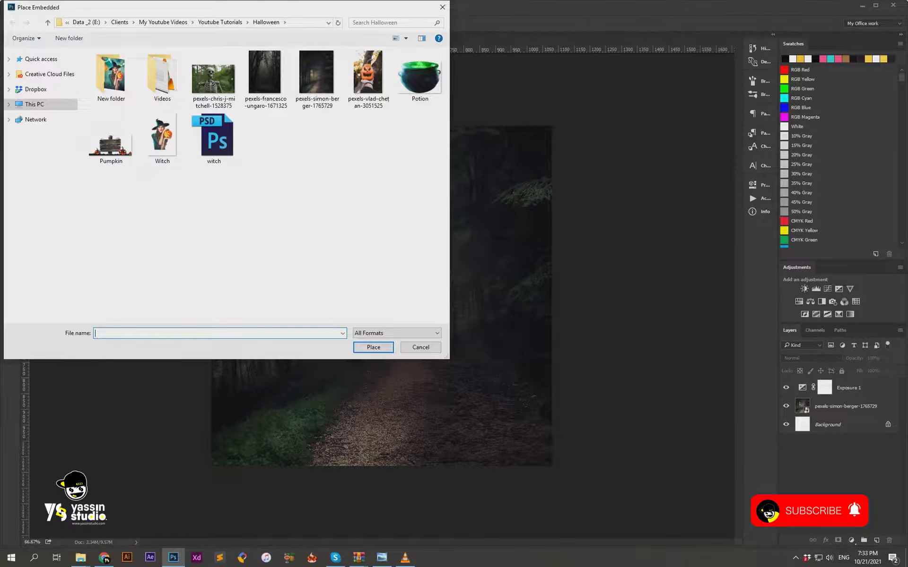
# Apply a 3.0 Gaussian Blur smart filter to the forest photo and paint its filter mask.
pyautogui.press('Escape')
pyautogui.click(65, 7)
pyautogui.press('Escape')
pyautogui.click(152, 7)
pyautogui.click(302, 151)
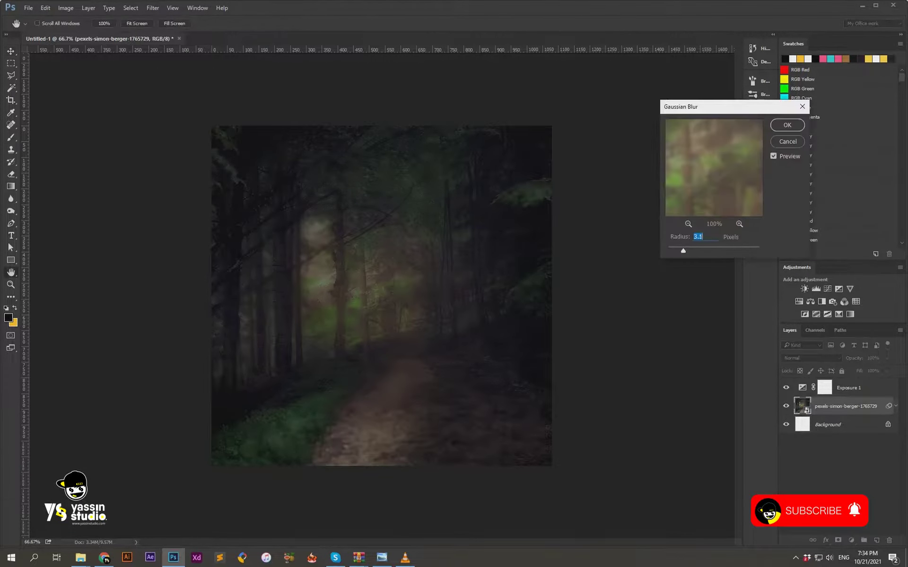
pyautogui.press('Return')
pyautogui.press('b')
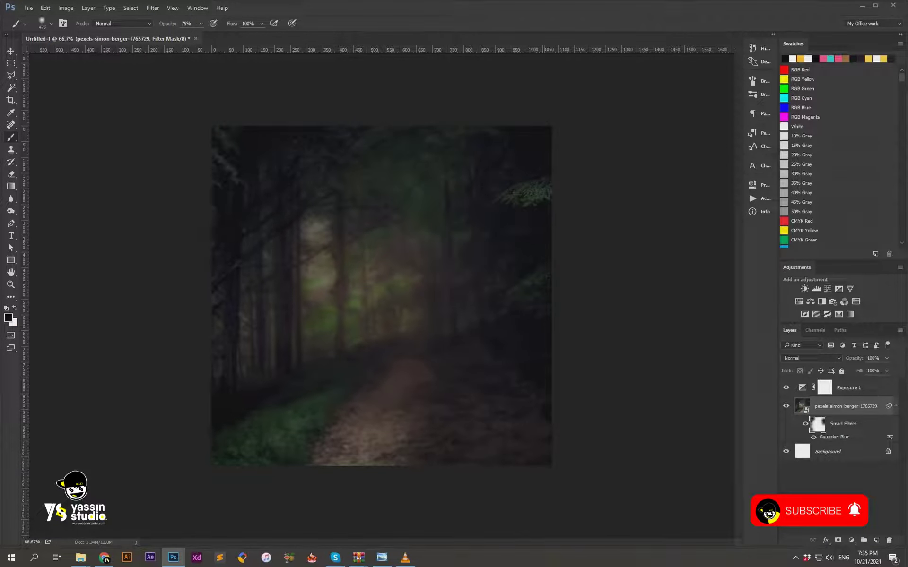
# Add a Levels adjustment layer and shift the forest's hue toward green with Hue/Saturation.
pyautogui.press('v')
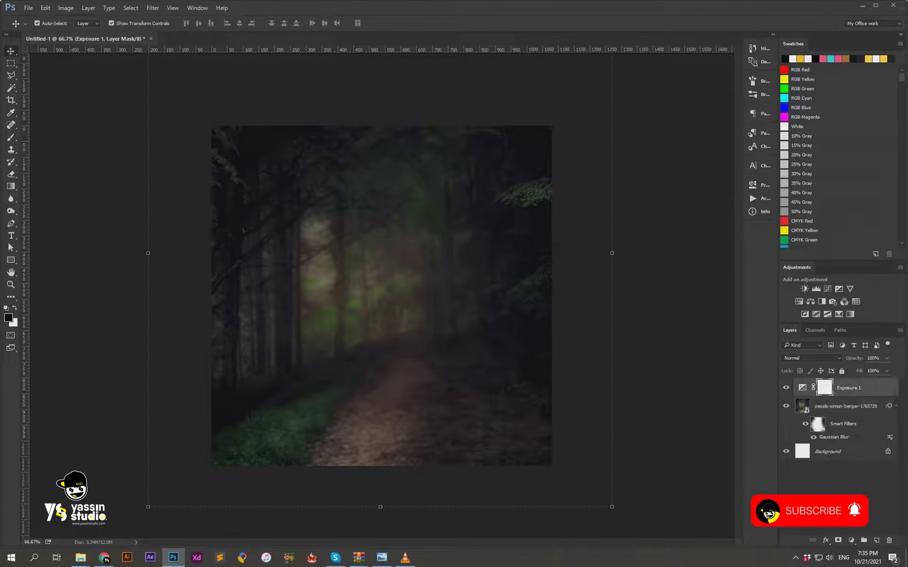
pyautogui.click(816, 288)
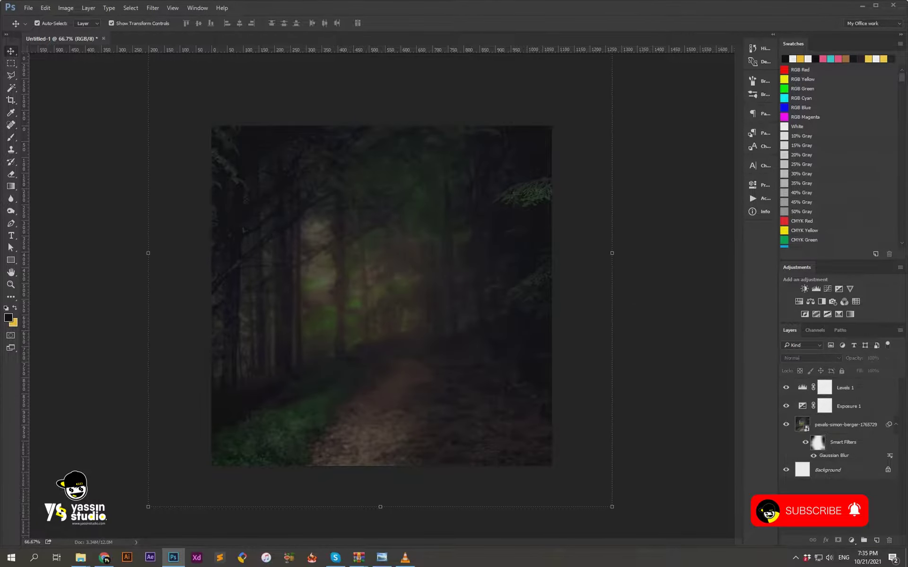
pyautogui.hotkey('ctrl', 'u')
pyautogui.press('Up')
pyautogui.press('Up')
pyautogui.press('Up')
pyautogui.press('Return')
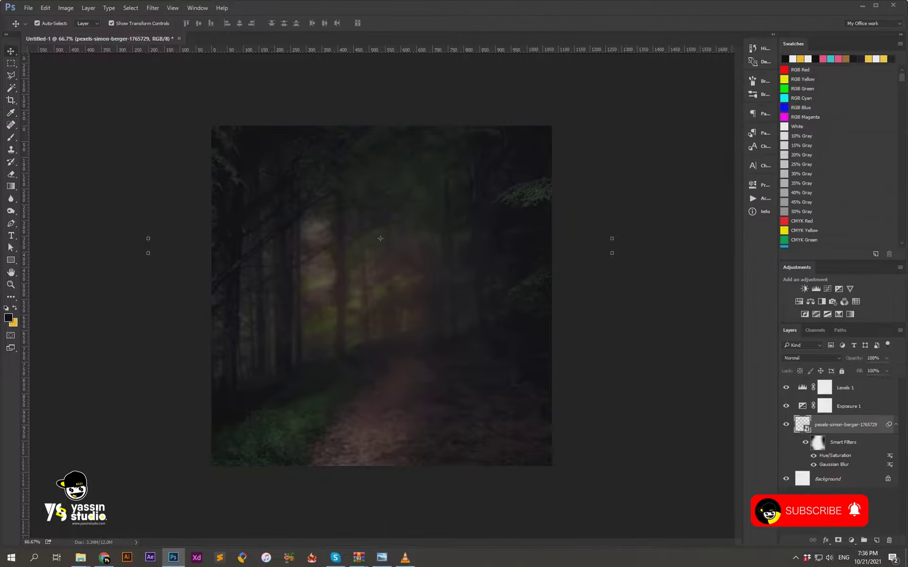
# Browse the powder background images folder and start placing another image into the poster.
pyautogui.click(80, 557)
pyautogui.hotkey('alt', 'Tab')
pyautogui.hotkey('alt', 'f')
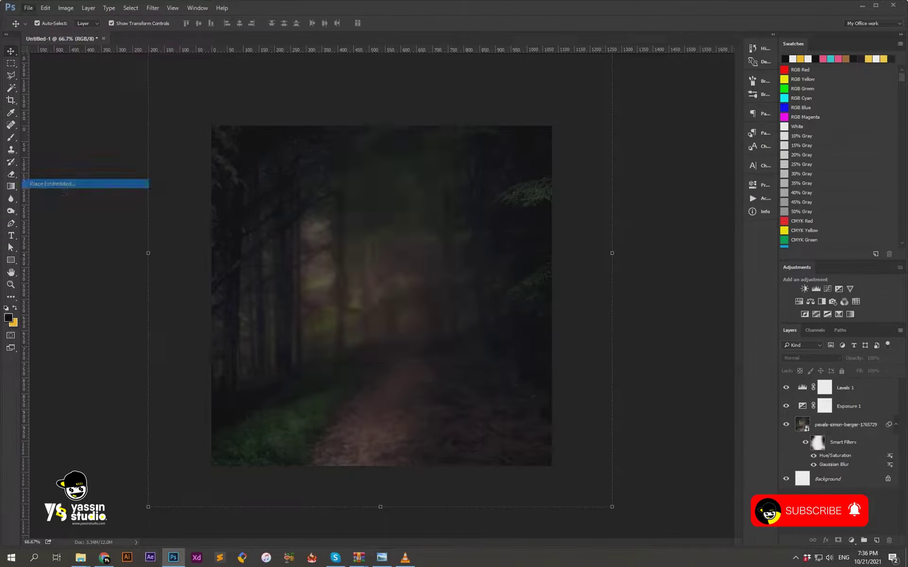
pyautogui.press('l')
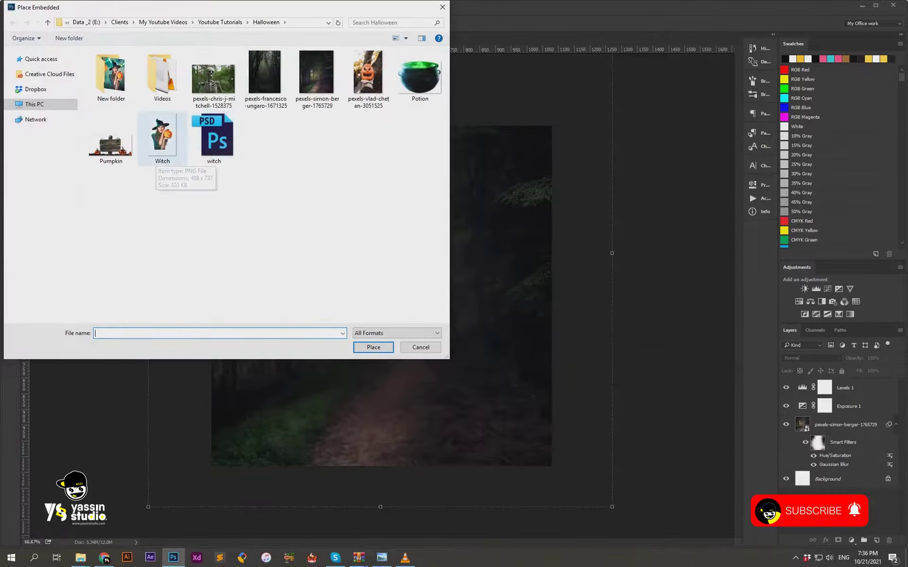
# Place the Witch image and shrink it into the centre of the canvas.
pyautogui.click(163, 139)
pyautogui.press('Return')
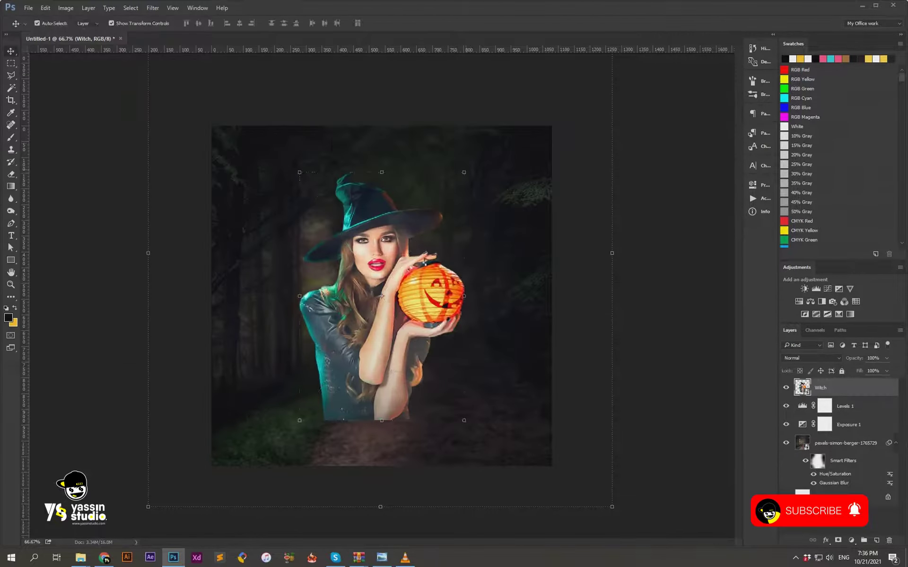
pyautogui.moveTo(548, 127); pyautogui.dragTo(441, 205)
pyautogui.press('Return')
# Place the Potion cauldron below the witch, then move both up together into position.
pyautogui.hotkey('alt', 'f')
pyautogui.press('l')
pyautogui.moveTo(551, 167)
pyautogui.mouseDown()
pyautogui.moveTo(498, 259)
pyautogui.moveTo(428, 347)
pyautogui.mouseUp()
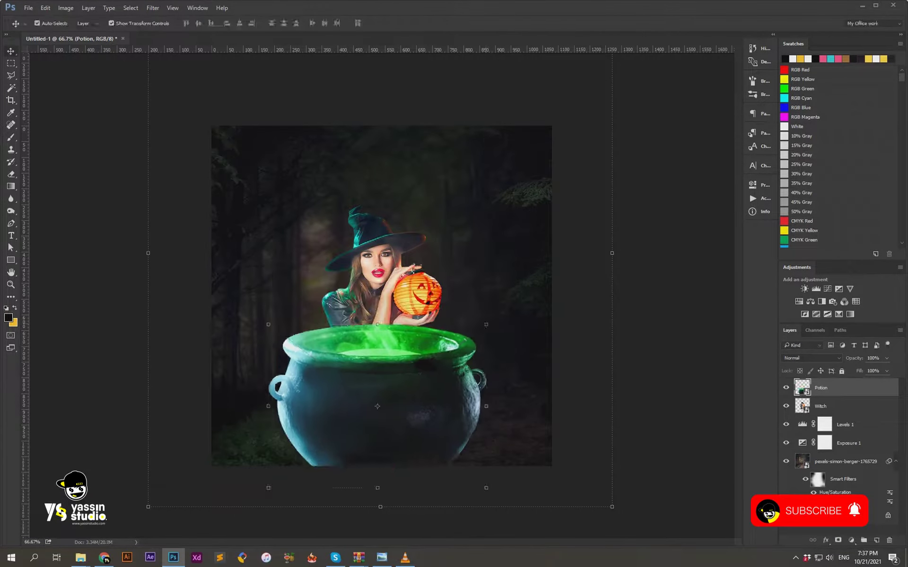
pyautogui.moveTo(373, 406); pyautogui.dragTo(367, 426)
pyautogui.press('Return')
pyautogui.keyDown('ctrl'); pyautogui.click(821, 406); pyautogui.keyUp('ctrl')
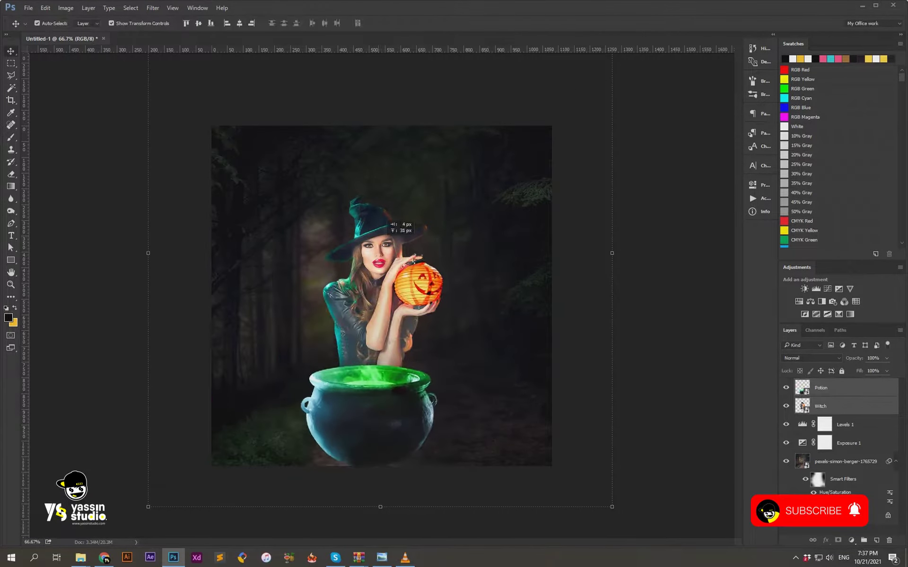
pyautogui.moveTo(411, 222); pyautogui.dragTo(411, 211)
pyautogui.moveTo(373, 307); pyautogui.dragTo(373, 303)
# Place the Pumpkin image above the forest background layer.
pyautogui.click(843, 461)
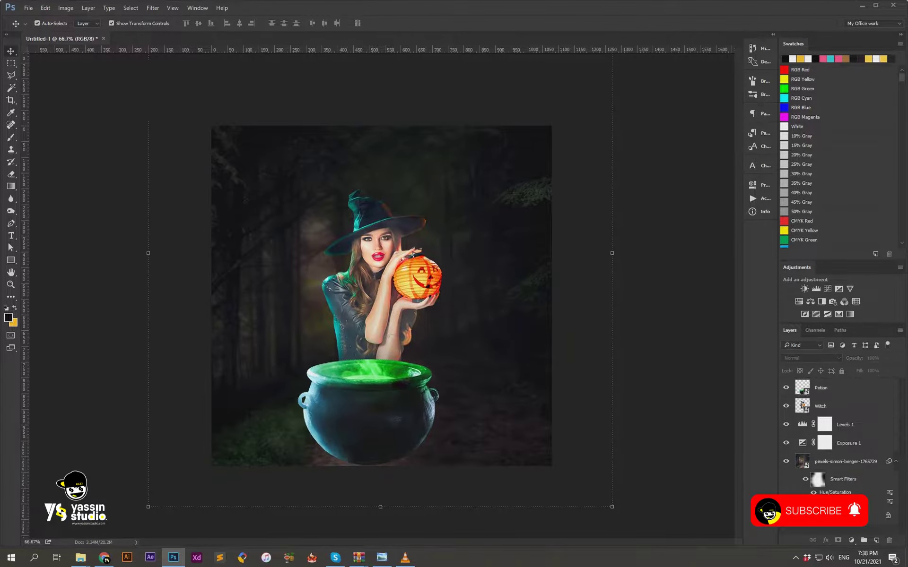
pyautogui.click(29, 8)
pyautogui.click(52, 179)
pyautogui.doubleClick(111, 134)
# Add a mask to the Pumpkin layer and paint out the board over the witch and cauldron.
pyautogui.press('Return')
pyautogui.click(838, 541)
pyautogui.press('b')
pyautogui.moveTo(360, 331); pyautogui.dragTo(407, 334)
pyautogui.moveTo(307, 340); pyautogui.dragTo(468, 364)
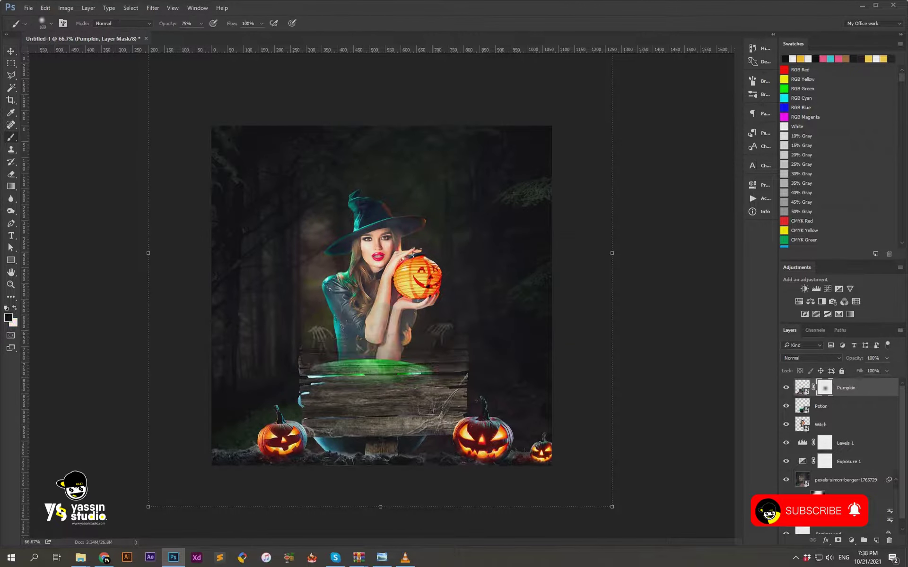
pyautogui.moveTo(303, 379); pyautogui.dragTo(473, 373)
# Finish masking the board around the cauldron body and edges, then view the whole poster.
pyautogui.scroll(3, 388, 369)
pyautogui.moveTo(544, 243); pyautogui.dragTo(80, 264)
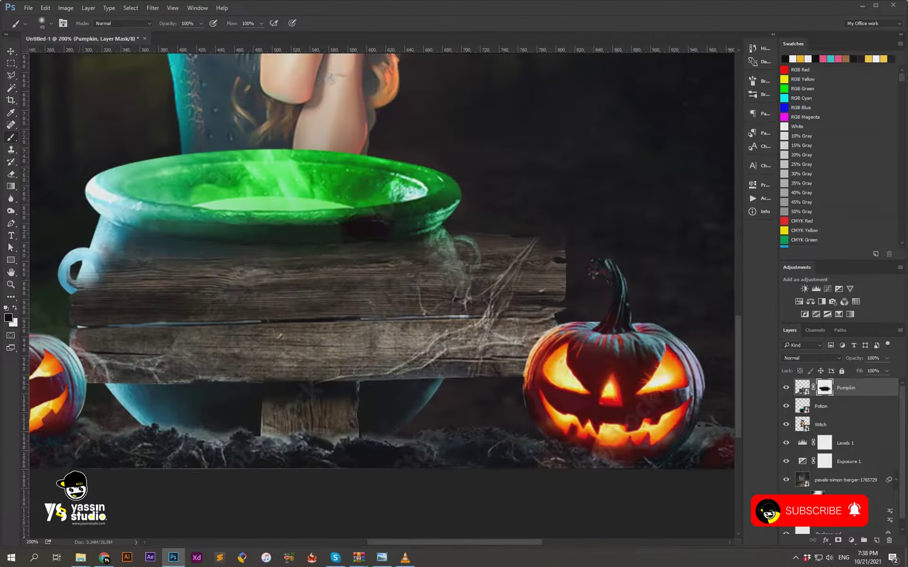
pyautogui.moveTo(82, 321)
pyautogui.mouseDown()
pyautogui.moveTo(97, 383)
pyautogui.moveTo(132, 354)
pyautogui.moveTo(562, 270)
pyautogui.moveTo(539, 322)
pyautogui.moveTo(402, 378)
pyautogui.moveTo(524, 375)
pyautogui.mouseUp()
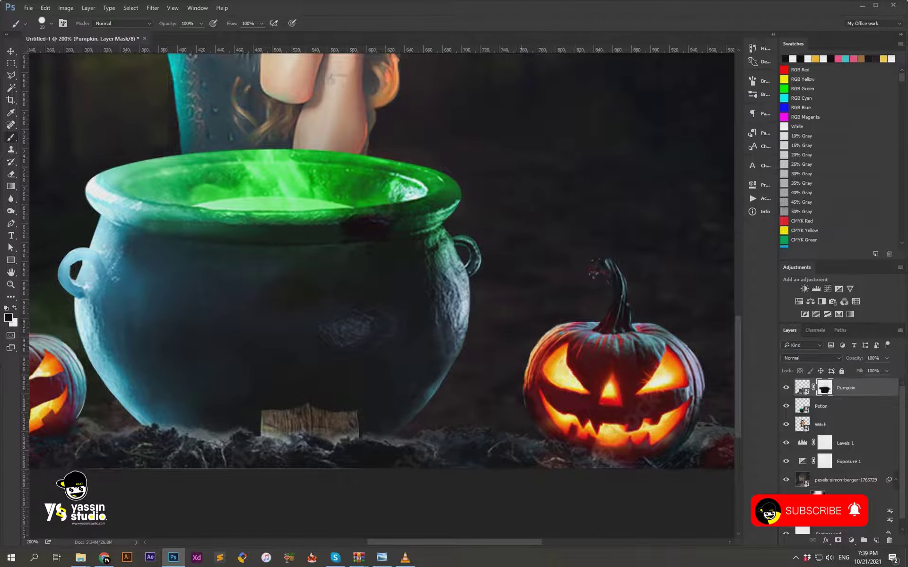
pyautogui.scroll(-3, 378, 260)
pyautogui.moveTo(283, 364)
pyautogui.mouseDown()
pyautogui.moveTo(349, 378)
pyautogui.moveTo(123, 376)
pyautogui.mouseUp()
pyautogui.moveTo(256, 386); pyautogui.dragTo(340, 390)
pyautogui.hotkey('ctrl', '0')
# Enlarge the Potion cauldron slightly with Free Transform.
pyautogui.press('v')
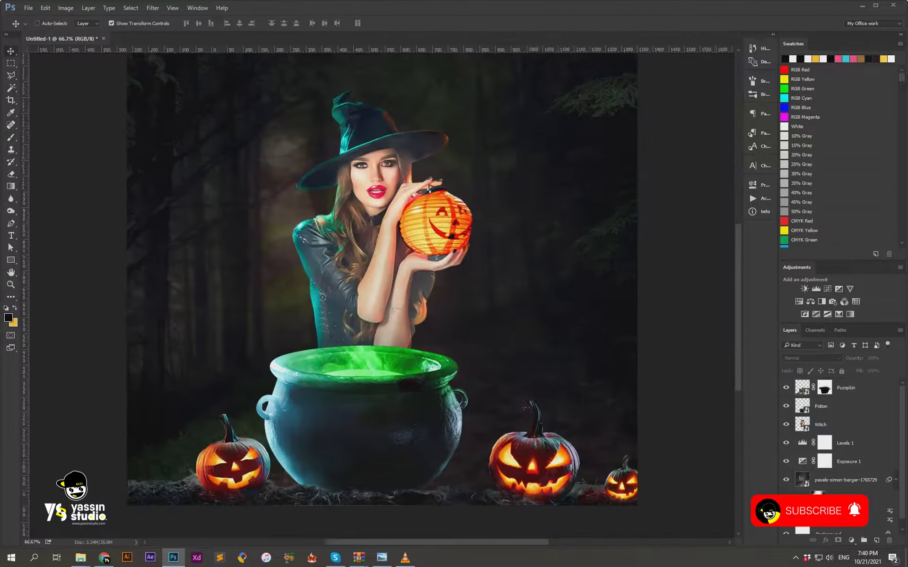
pyautogui.hotkey('ctrl', '-')
pyautogui.hotkey('ctrl', 't')
pyautogui.moveTo(436, 362); pyautogui.dragTo(440, 359)
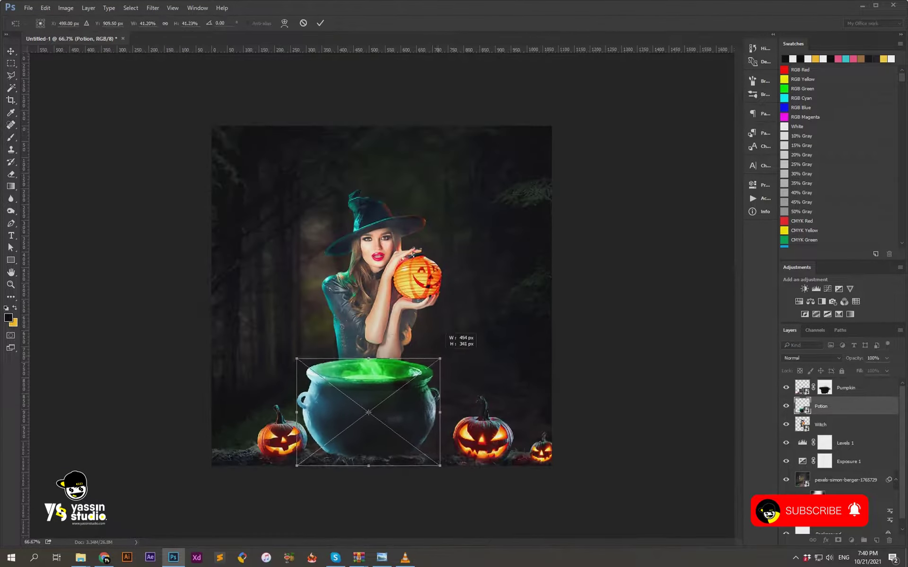
pyautogui.press('Return')
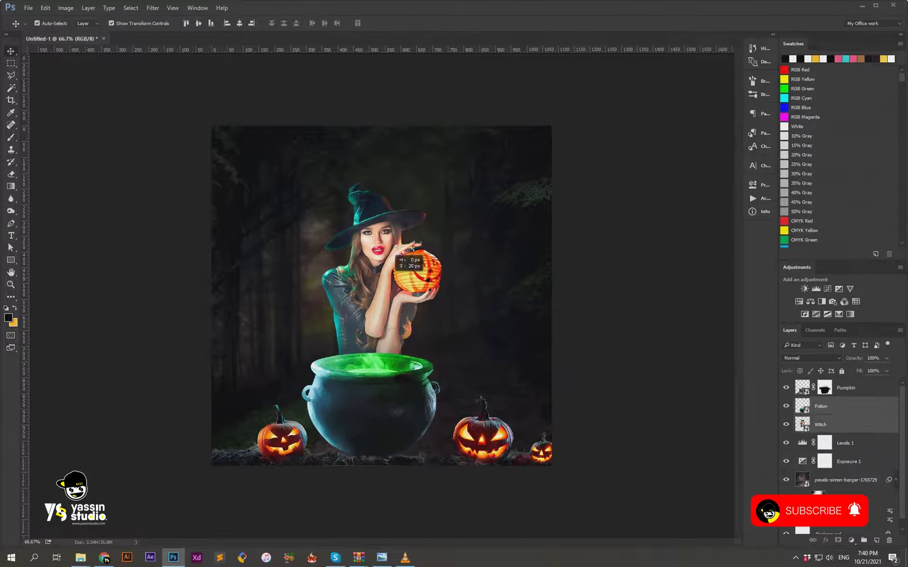
# Create a 'Shadows' layer, paint a black shadow under the cauldron, and duplicate it twice.
pyautogui.hotkey('ctrl', 'shift', 'alt', 'n')
pyautogui.doubleClick(824, 425)
pyautogui.write('Shadows')
pyautogui.press('Return')
pyautogui.press('b')
pyautogui.moveTo(369, 331); pyautogui.dragTo(397, 303)
pyautogui.hotkey('ctrl', 'j')
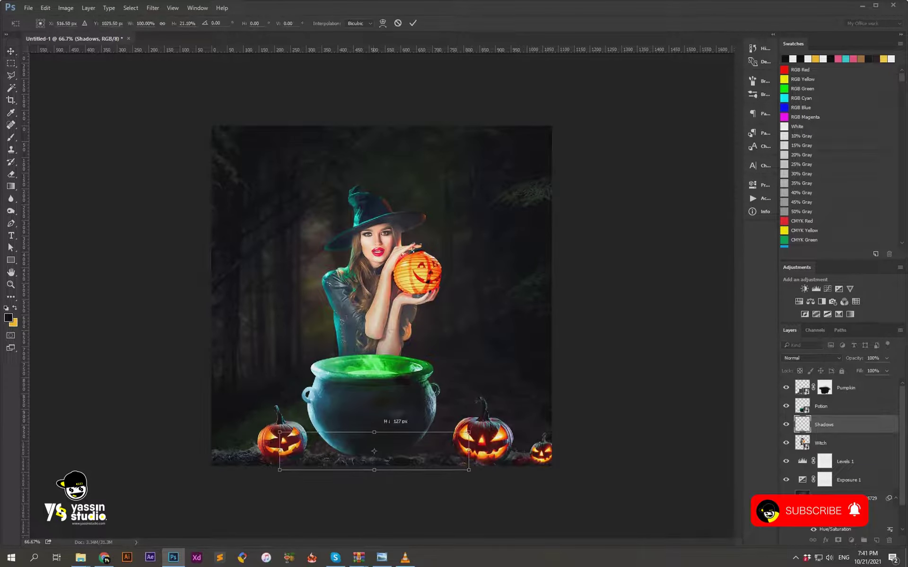
pyautogui.press('v')
pyautogui.hotkey('ctrl', 'j')
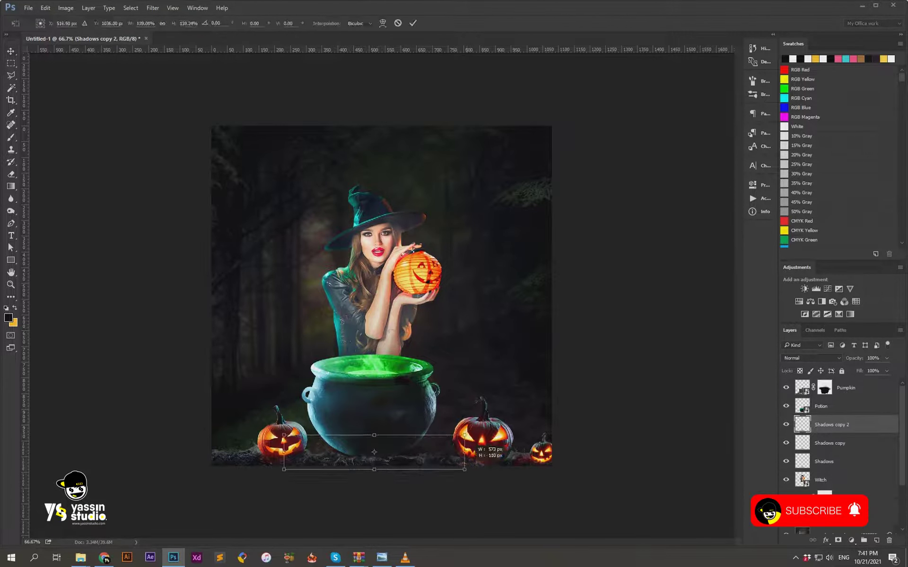
# Shrink the forest photo slightly and start stretching the pink smoke image over the canvas.
pyautogui.scroll(-1, 832, 449)
pyautogui.click(832, 507)
pyautogui.hotkey('ctrl', 't')
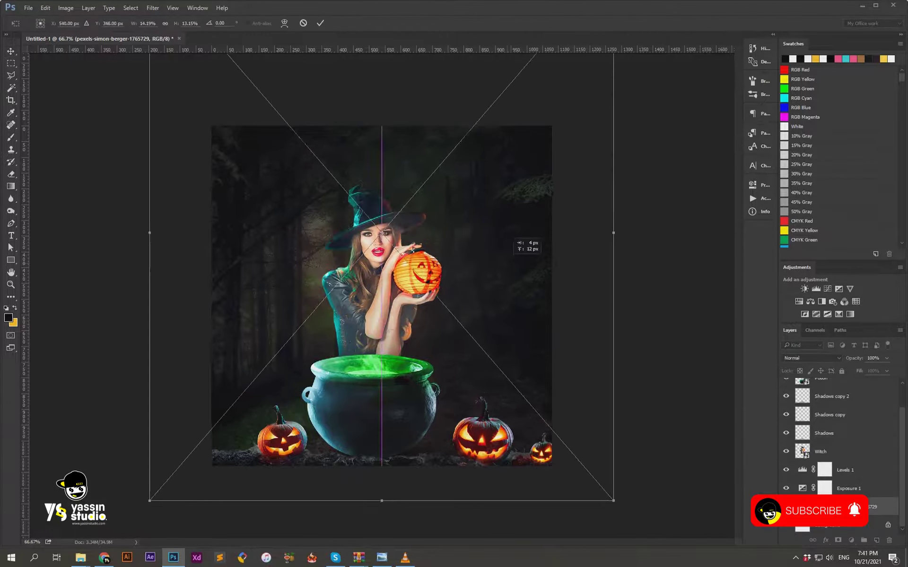
pyautogui.moveTo(594, 487); pyautogui.dragTo(586, 476)
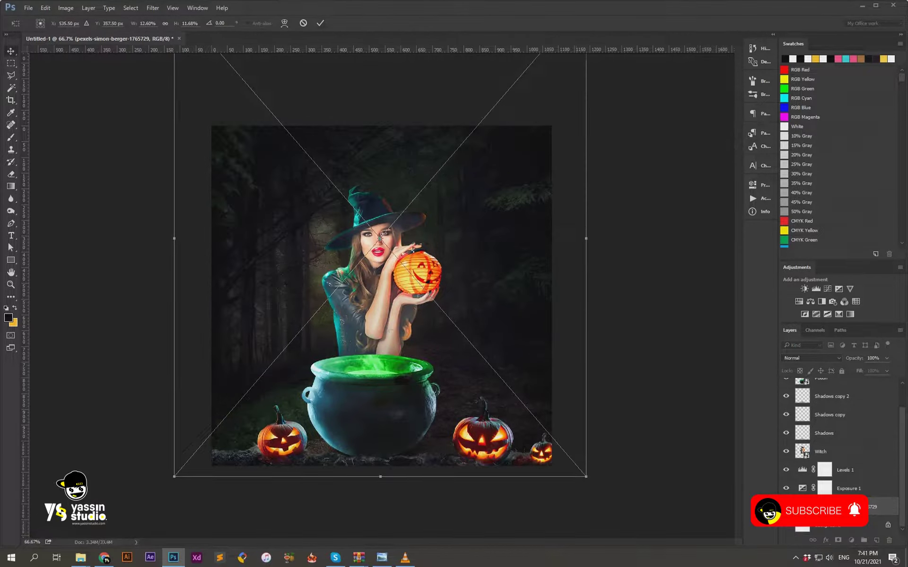
pyautogui.click(320, 23)
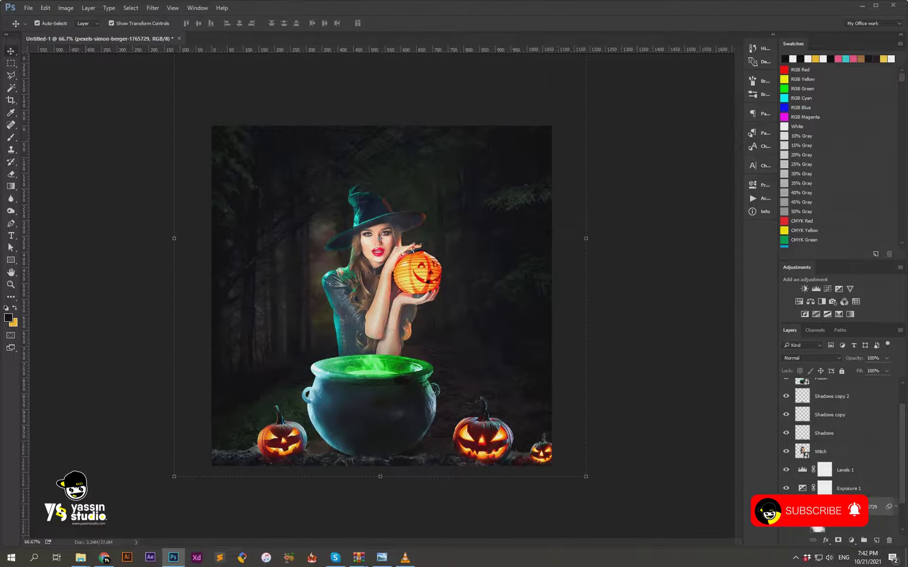
pyautogui.moveTo(74, 487); pyautogui.dragTo(381, 294)
# Stretch the pink smoke over the canvas and blend it with Linear Dodge (Add).
pyautogui.keyDown('alt'); pyautogui.moveTo(382, 183); pyautogui.dragTo(382, 101); pyautogui.keyUp('alt')
pyautogui.press('Return')
pyautogui.hotkey('shift', '+')
pyautogui.hotkey('shift', '+')
pyautogui.hotkey('shift', '+')
pyautogui.hotkey('shift', '+')
pyautogui.hotkey('shift', '+')
pyautogui.hotkey('shift', '+')
pyautogui.hotkey('shift', '+')
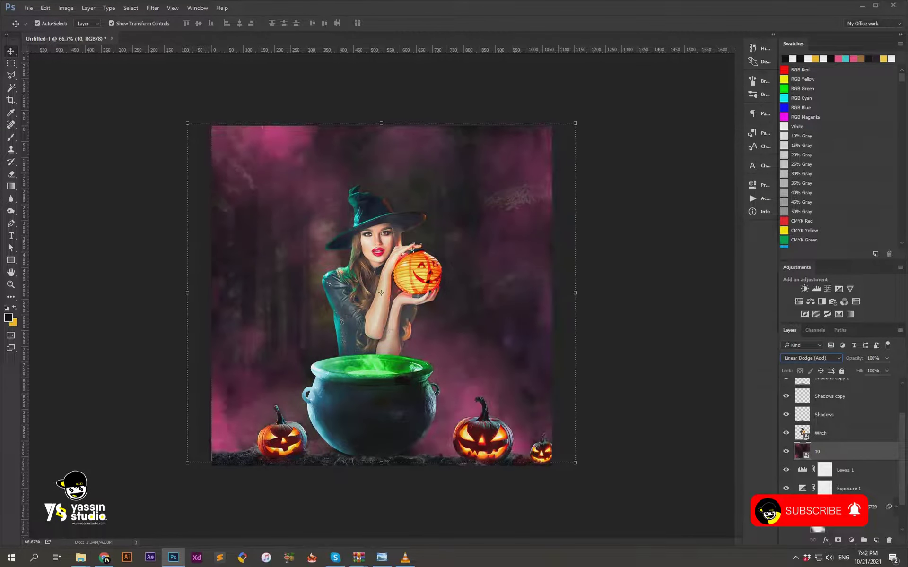
# Add a Black & White adjustment above the forest and lower Yellows to 59.
pyautogui.hotkey('alt', '[')
pyautogui.hotkey('alt', '[')
pyautogui.hotkey('alt', '[')
pyautogui.hotkey('alt', 'i')
pyautogui.press('j')
pyautogui.press('Down')
pyautogui.press('Down')
pyautogui.press('Down')
pyautogui.press('Return')
pyautogui.press('Escape')
pyautogui.click(851, 540)
pyautogui.click(846, 462)
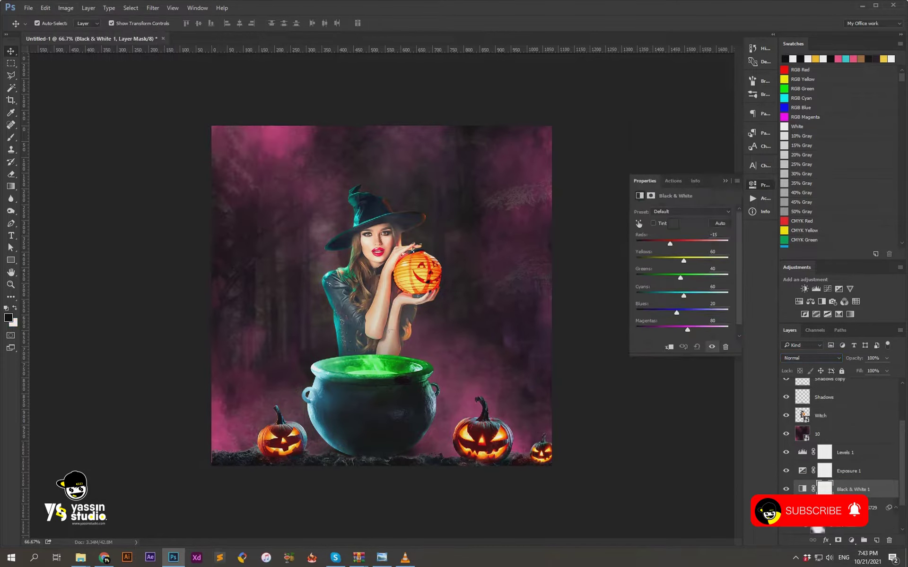
pyautogui.moveTo(324, 314); pyautogui.dragTo(322, 312)
# Set layer 10 to Screen blending at 57% opacity.
pyautogui.hotkey('alt', ']')
pyautogui.hotkey('alt', ']')
pyautogui.hotkey('alt', ']')
pyautogui.press('5')
pyautogui.press('7')
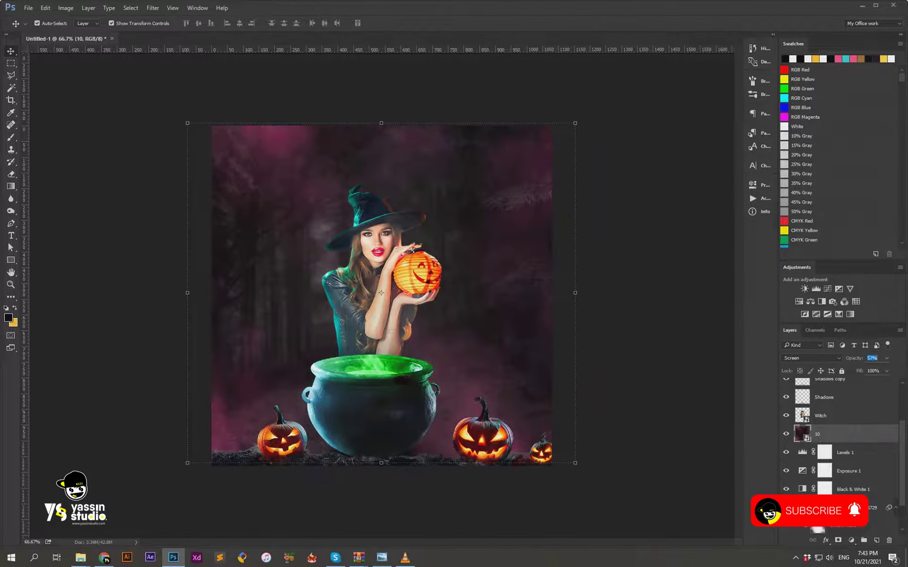
pyautogui.press('Escape')
pyautogui.hotkey('alt', '.')
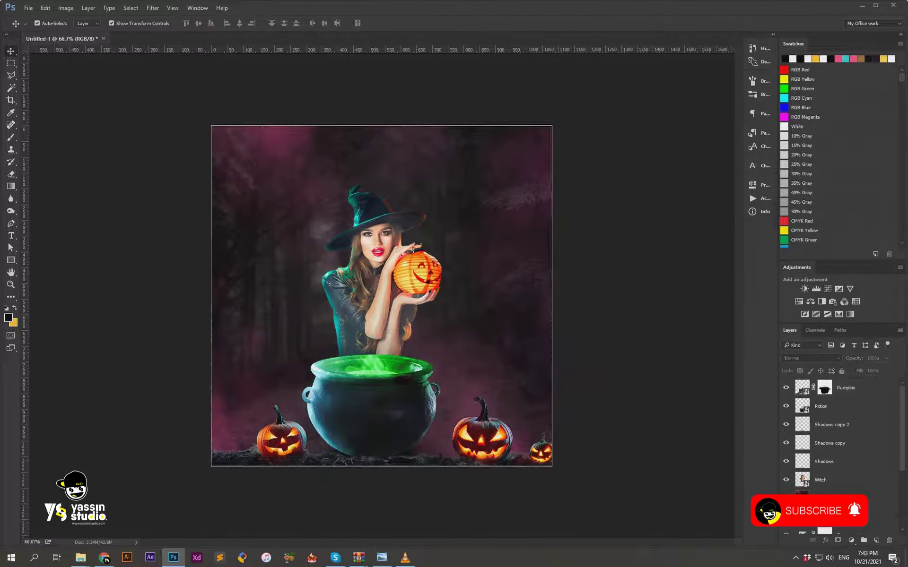
pyautogui.press('Escape')
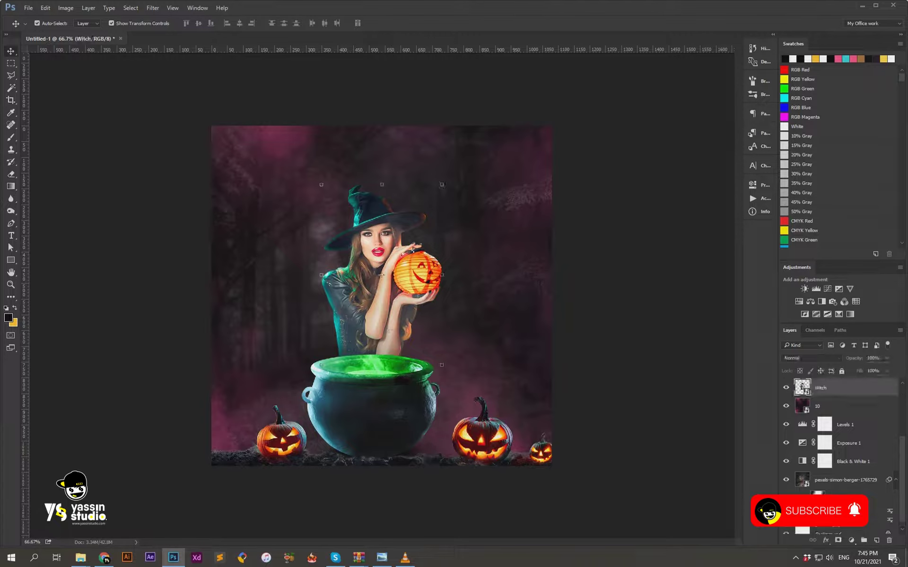
# Save the document as Poster.psd.
pyautogui.hotkey('ctrl', 's')
pyautogui.write('Poster')
pyautogui.press('Return')
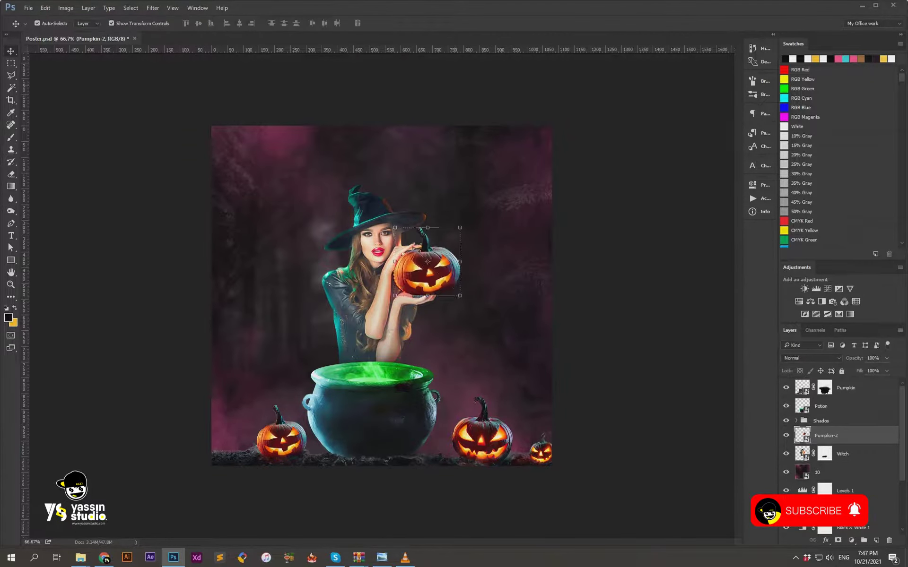
# Nudge Pumpkin-2 into place and trace the witch's hand below it with a Pen path.
pyautogui.moveTo(428, 261); pyautogui.dragTo(425, 260)
pyautogui.hotkey('ctrl', '+')
pyautogui.hotkey('ctrl', '+')
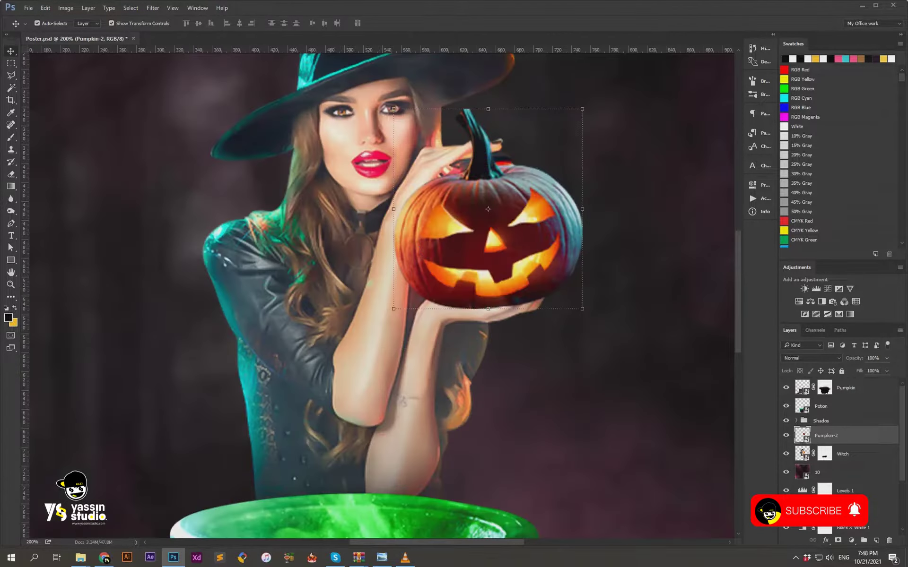
pyautogui.hotkey('ctrl', '+')
pyautogui.press('p')
pyautogui.click(439, 332)
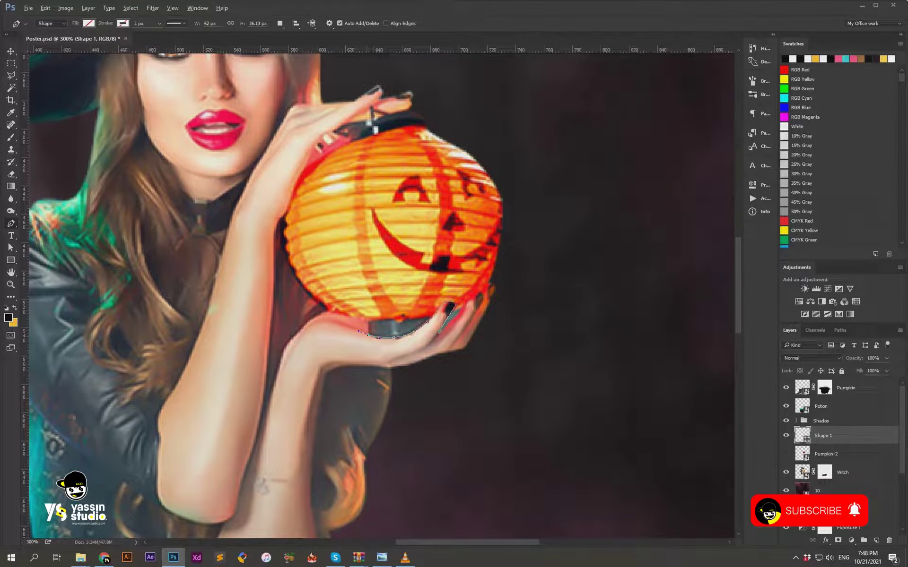
pyautogui.moveTo(499, 319); pyautogui.dragTo(506, 284)
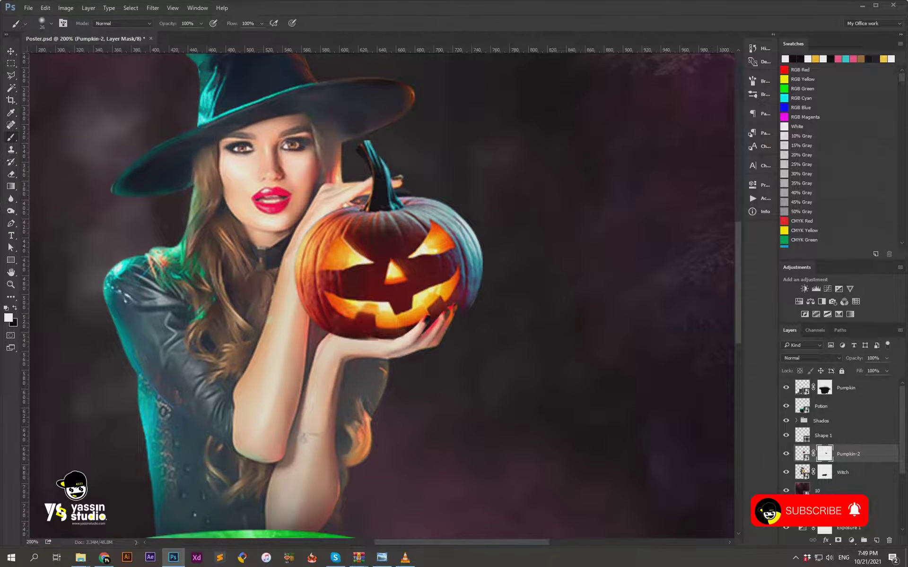
# Shrink the brush, set black as foreground, and inspect the pumpkin's edge against the fingers.
pyautogui.press('x')
pyautogui.hotkey('ctrl', '+')
pyautogui.press('[')
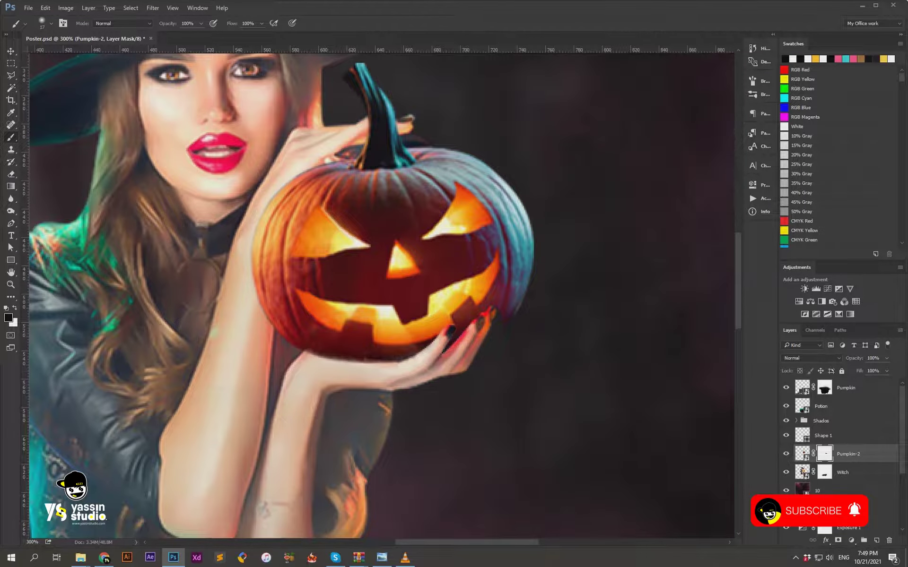
pyautogui.press('x')
pyautogui.press('[')
pyautogui.press('[')
pyautogui.press('[')
pyautogui.hotkey('ctrl', '+')
pyautogui.hotkey('ctrl', '+')
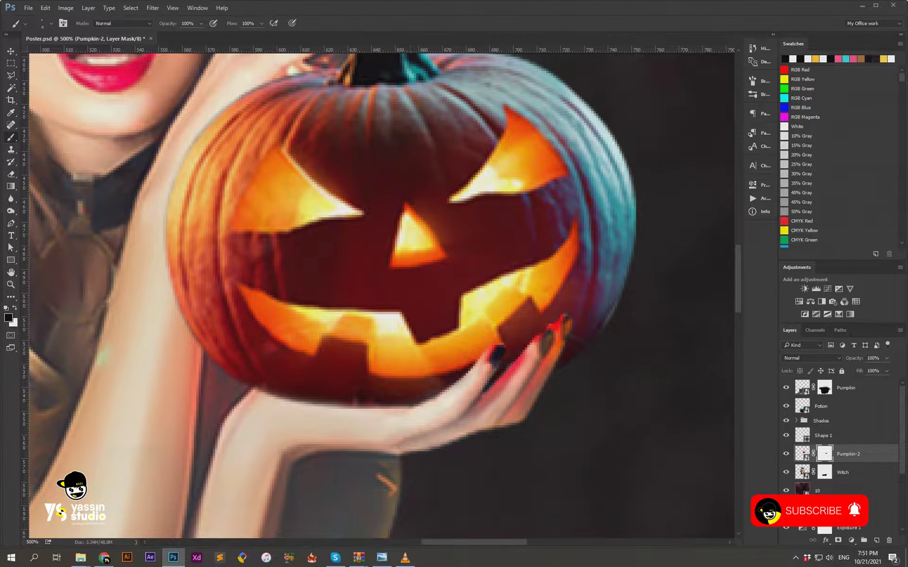
pyautogui.hotkey('ctrl', '-')
pyautogui.hotkey('ctrl', '-')
pyautogui.hotkey('ctrl', '-')
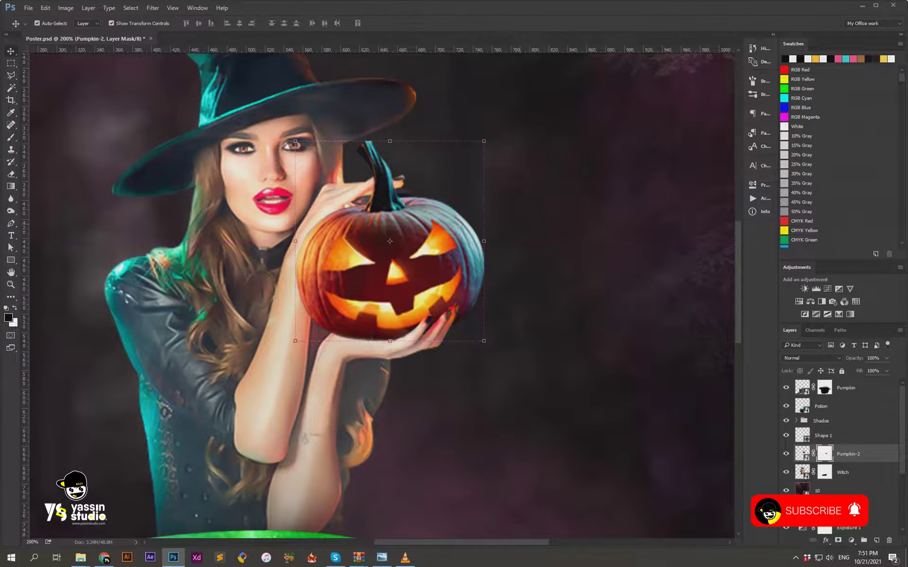
# Paint the pumpkin's stem back into view on the Pumpkin-2 mask.
pyautogui.hotkey('ctrl', '+')
pyautogui.press('[')
pyautogui.moveTo(377, 140); pyautogui.dragTo(378, 152)
# Resize Pumpkin-2 and check its stem with the mask toggled off and on.
pyautogui.hotkey('ctrl', 't')
pyautogui.hotkey('ctrl', '-')
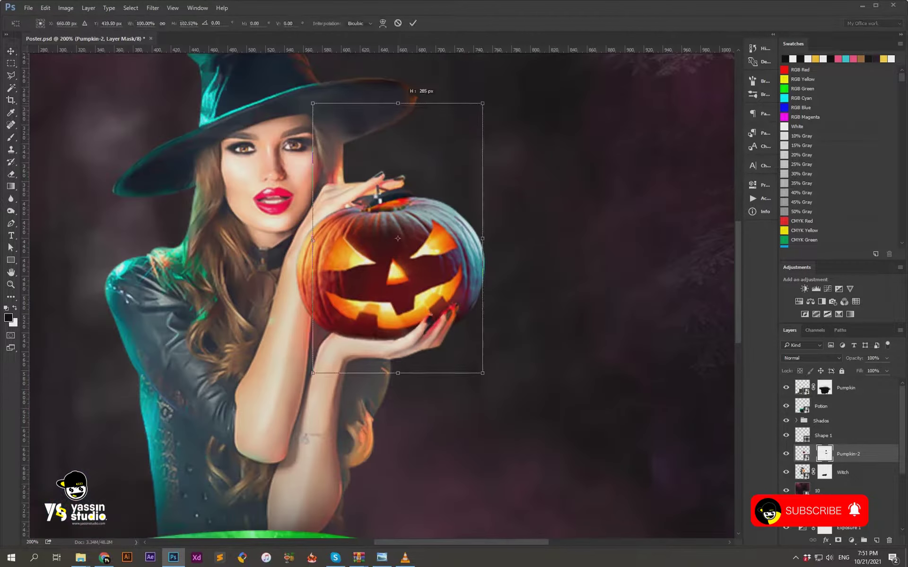
pyautogui.press('Return')
pyautogui.keyDown('shift'); pyautogui.click(825, 453); pyautogui.keyUp('shift')
pyautogui.hotkey('ctrl', 't')
pyautogui.press('Return')
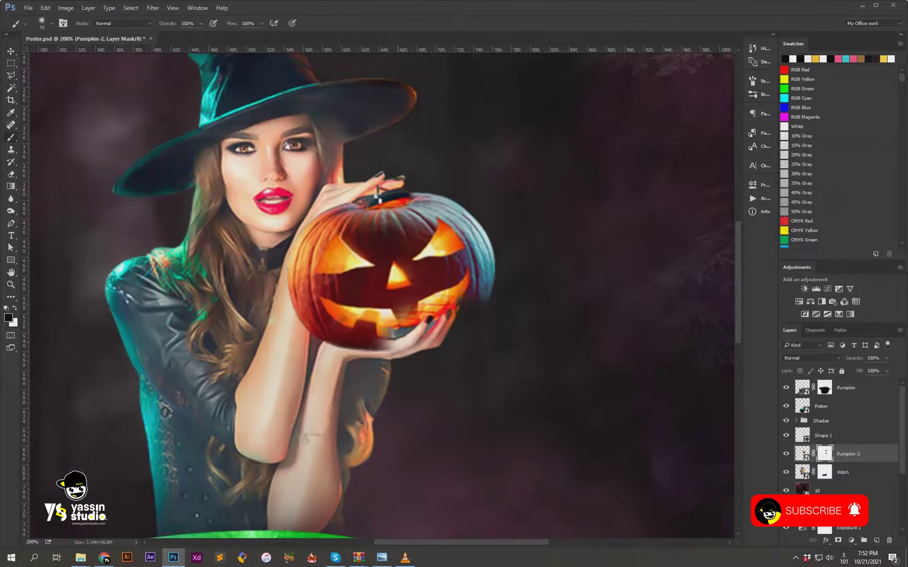
# Shift the pumpkin into the witch's hands, narrow it slightly from the left, and deselect.
pyautogui.moveTo(587, 391); pyautogui.dragTo(591, 402)
pyautogui.hotkey('ctrl', 't')
pyautogui.moveTo(289, 229); pyautogui.dragTo(297, 230)
pyautogui.press('Return')
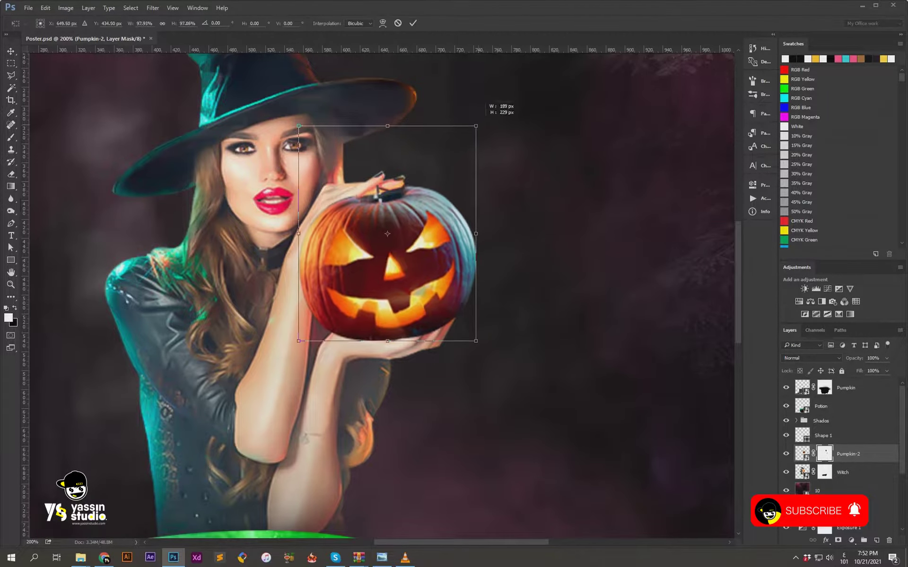
pyautogui.hotkey('ctrl', 'd')
# Paint black on the Pumpkin-2 mask so the fingers show over its left edge.
pyautogui.press('b')
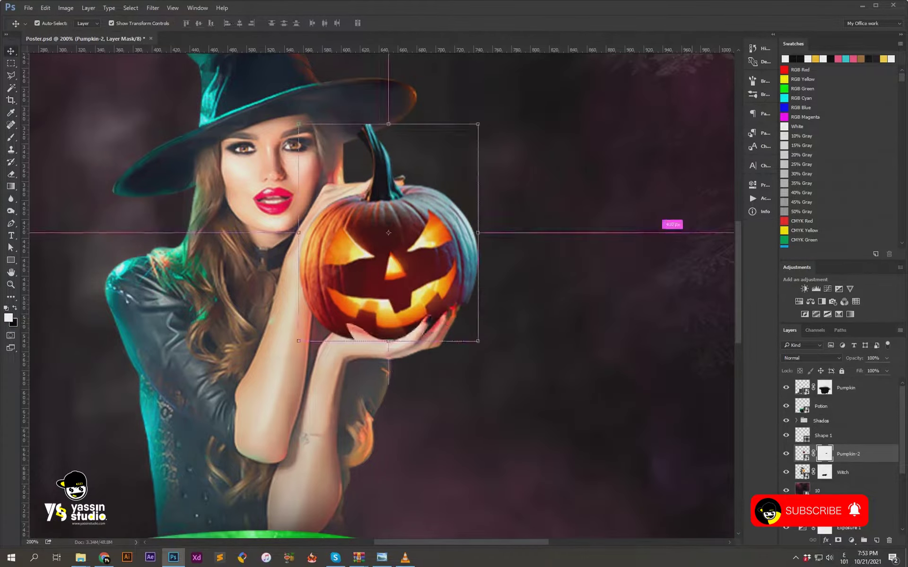
pyautogui.hotkey('ctrl', '+')
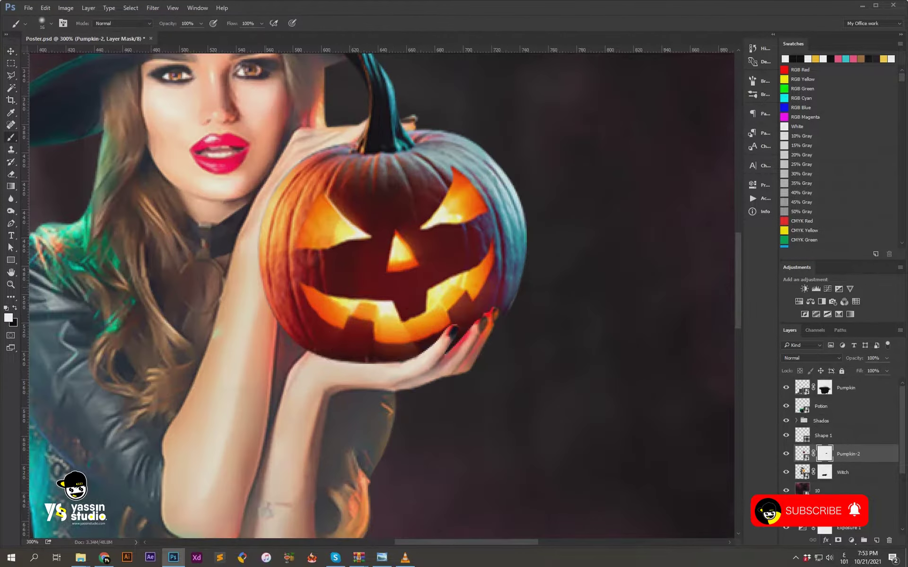
pyautogui.press('x')
pyautogui.moveTo(277, 310); pyautogui.dragTo(328, 149)
pyautogui.moveTo(284, 288); pyautogui.dragTo(352, 144)
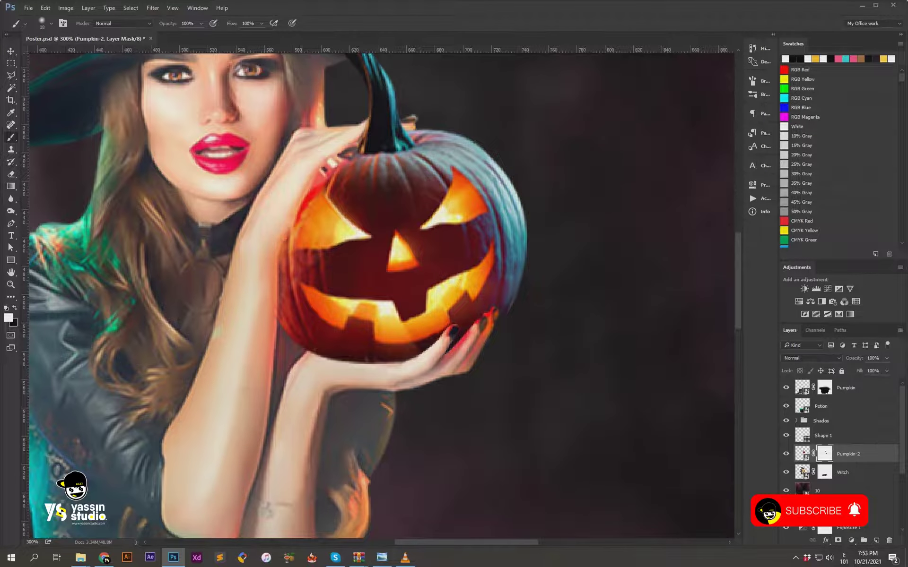
# Inspect the touched-up mask edges, swap colours back, and fit the whole poster in view.
pyautogui.scroll(3, 331, 171)
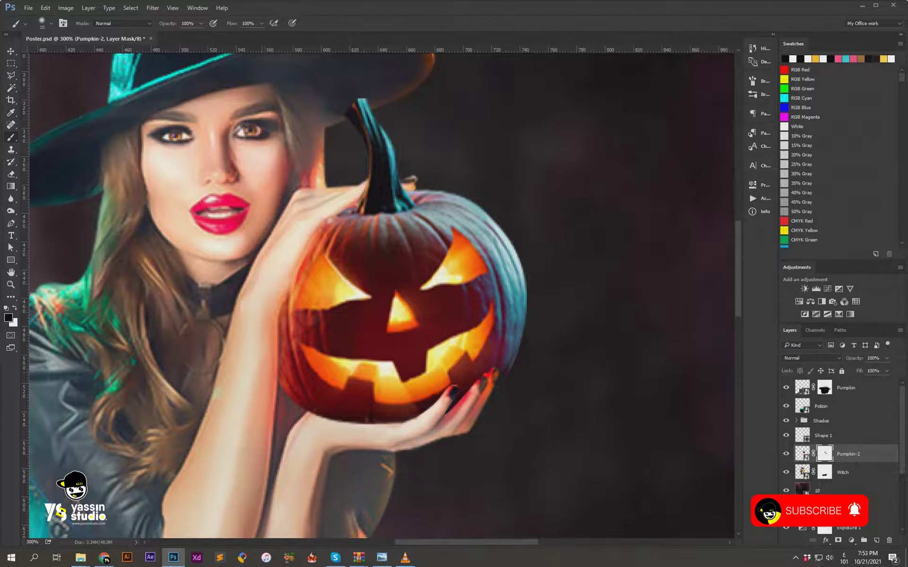
pyautogui.scroll(-5, 563, 327)
pyautogui.scroll(8, 563, 326)
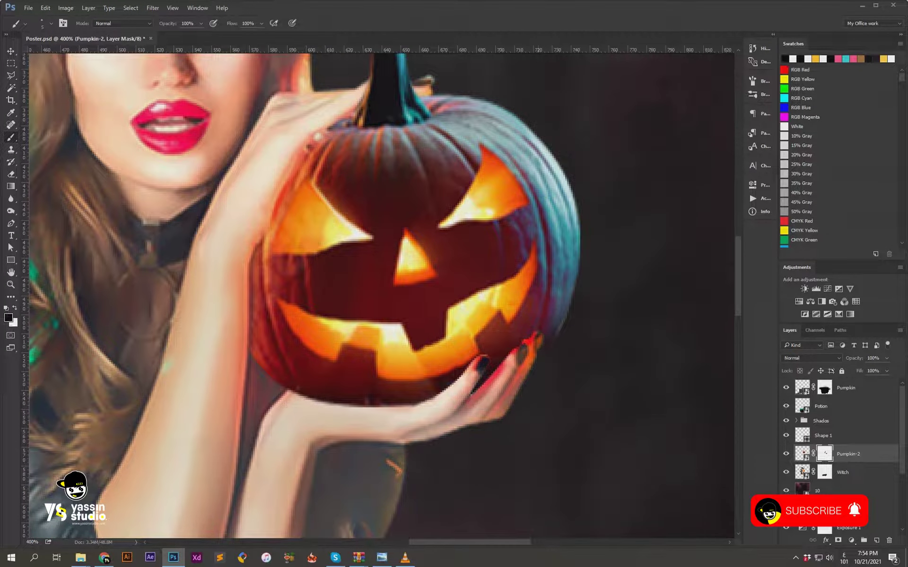
pyautogui.scroll(-5, 421, 373)
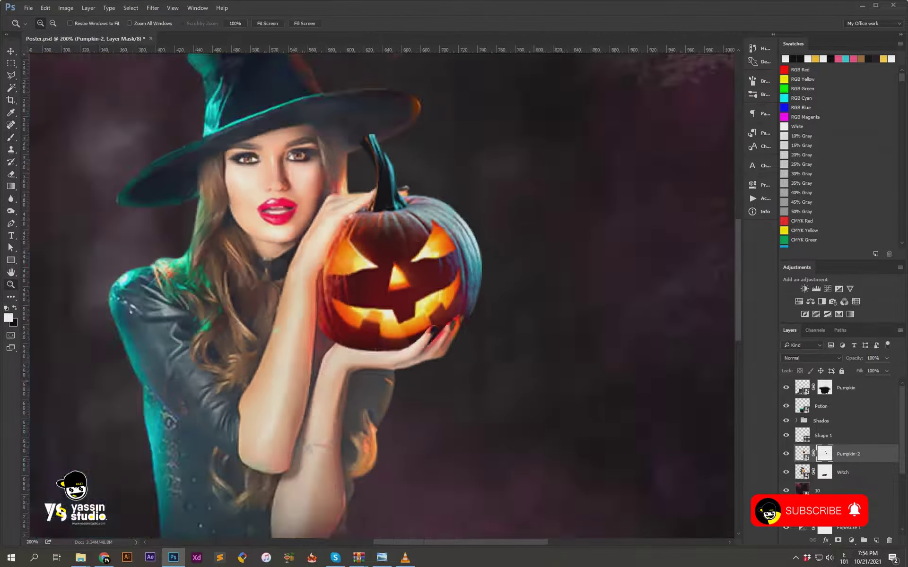
pyautogui.scroll(4, 421, 374)
pyautogui.press('x')
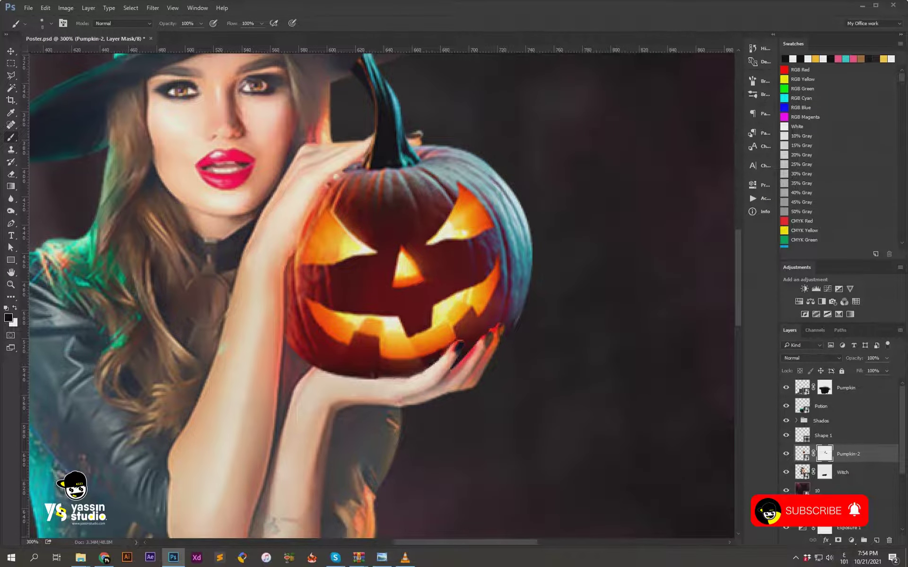
pyautogui.hotkey('ctrl', '0')
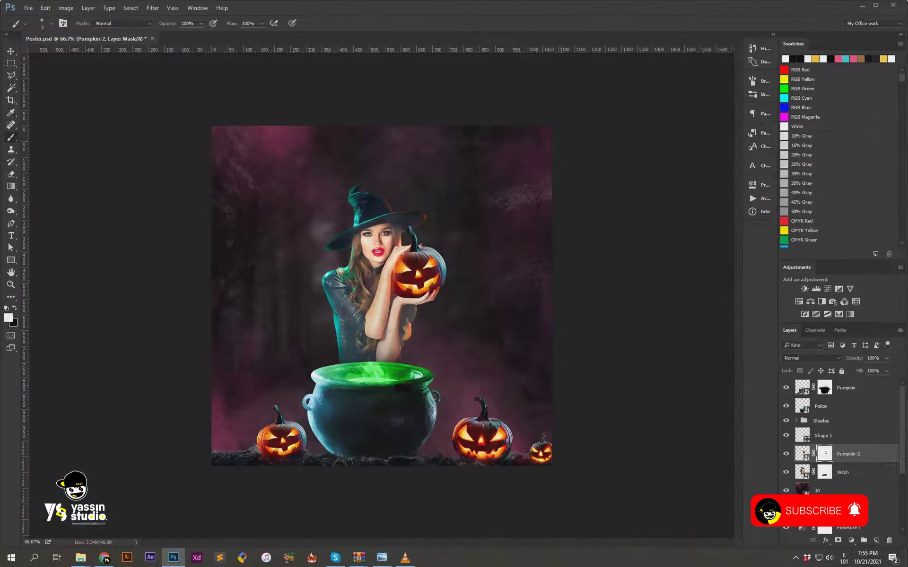
# Set the foreground colour to magenta #f013de.
pyautogui.press('i')
pyautogui.click(803, 453)
pyautogui.click(9, 318)
pyautogui.write('f013de')
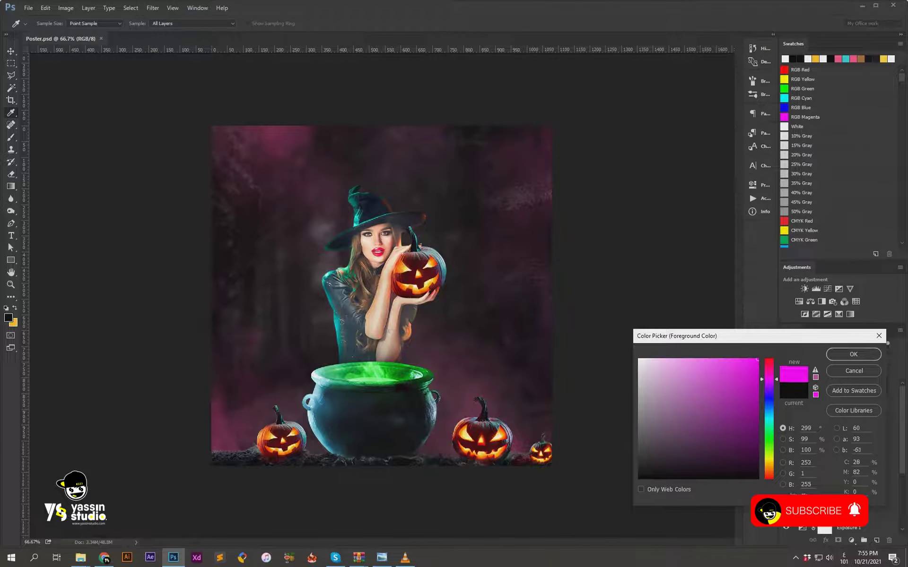
pyautogui.press('Return')
# On a new layer, draw a magenta radial gradient set to Overlay at low opacity.
pyautogui.press('v')
pyautogui.hotkey('ctrl', 'shift', 'alt', 'n')
pyautogui.press('g')
pyautogui.moveTo(381, 264); pyautogui.dragTo(520, 141)
pyautogui.press('v')
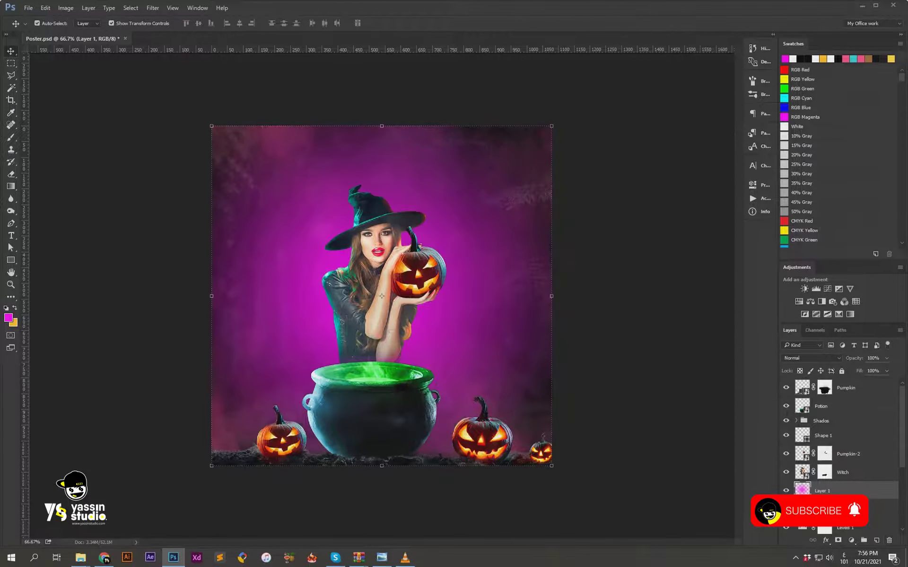
pyautogui.press('2')
pyautogui.click(810, 357)
pyautogui.click(804, 454)
pyautogui.write('15')
# Add a bright magenta centre glow on a new layer at 59% opacity, blended Overlay.
pyautogui.hotkey('ctrl', 'shift', 'alt', 'n')
pyautogui.press('g')
pyautogui.moveTo(371, 287); pyautogui.dragTo(468, 191)
pyautogui.hotkey('ctrl', 't')
pyautogui.press('Return')
pyautogui.hotkey('shift', 'alt', 'w')
pyautogui.press('5')
pyautogui.press('9')
pyautogui.hotkey('shift', 'alt', 'o')
pyautogui.hotkey('shift', 'alt', 'w')
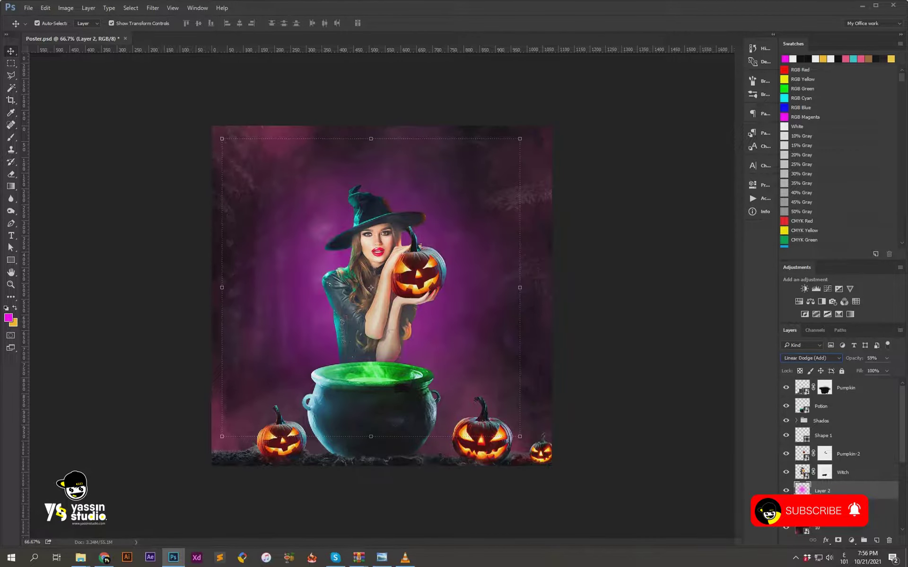
pyautogui.hotkey('shift', 'alt', 'o')
# Duplicate the glow, set the copy to Screen, and shrink it around its centre.
pyautogui.hotkey('ctrl', 't')
pyautogui.press('Escape')
pyautogui.hotkey('ctrl', 'j')
pyautogui.hotkey('ctrl', 't')
pyautogui.click(811, 358)
pyautogui.click(799, 399)
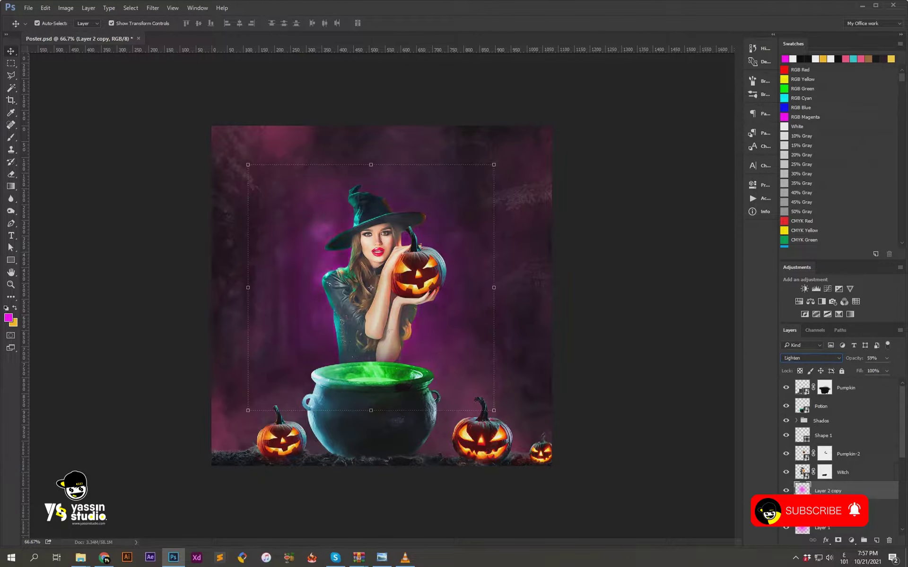
pyautogui.moveTo(513, 146); pyautogui.dragTo(489, 170)
pyautogui.press('Return')
# Add another glow copy at 13% opacity, then select the Witch layer.
pyautogui.hotkey('ctrl', 'j')
pyautogui.hotkey('ctrl', 'j')
pyautogui.hotkey('ctrl', 't')
pyautogui.press('Return')
pyautogui.press('3')
pyautogui.press('6')
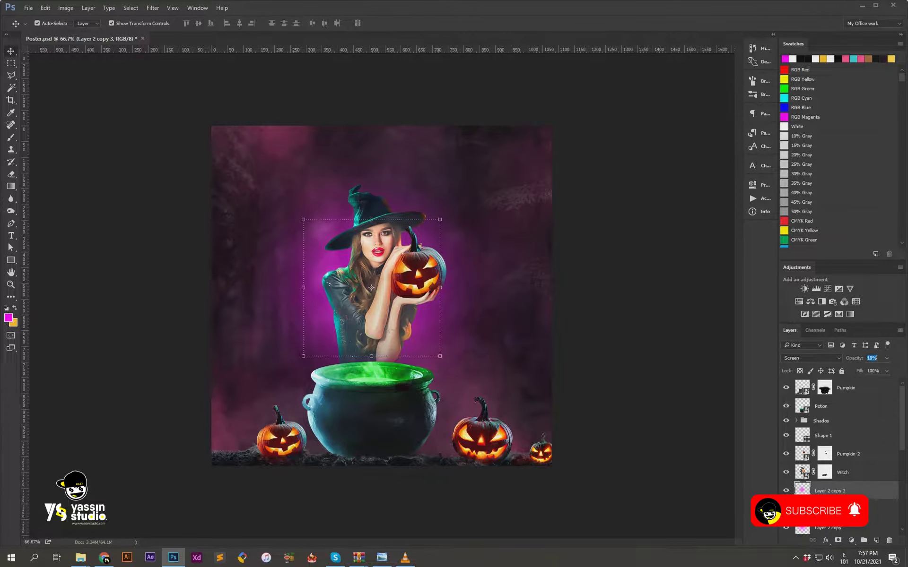
pyautogui.press('Return')
pyautogui.scroll(-2, 839, 439)
pyautogui.click(851, 415)
pyautogui.click(826, 540)
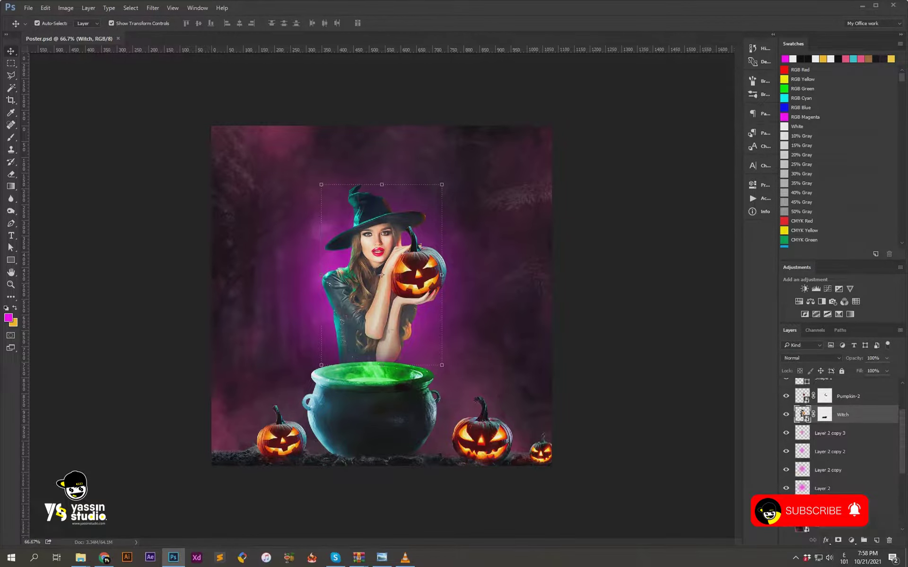
# Give the witch a magenta Lighter Color Inner Glow with opacity 44 and choke 3.
pyautogui.click(826, 472)
pyautogui.click(657, 131)
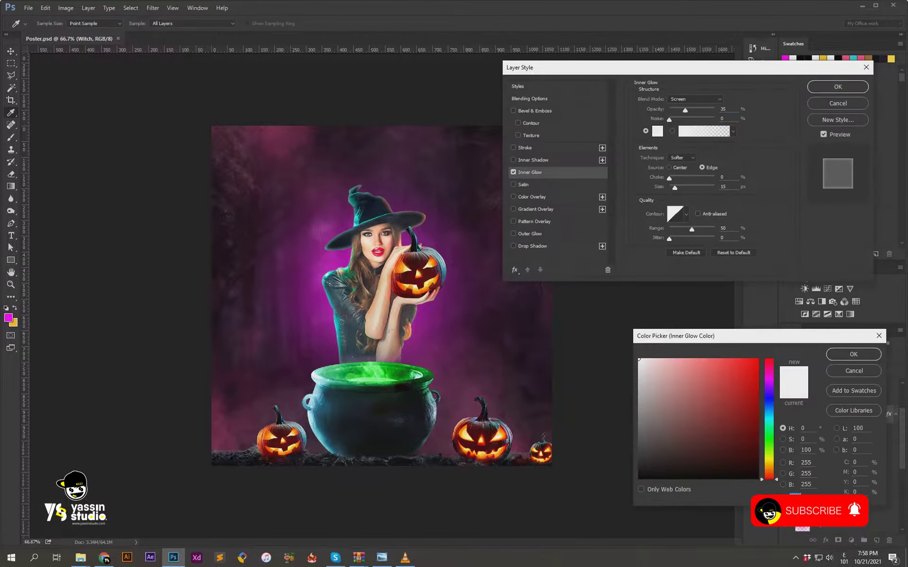
pyautogui.click(785, 58)
pyautogui.press('Return')
pyautogui.click(695, 99)
pyautogui.click(686, 152)
pyautogui.press('Down')
pyautogui.press('Down')
pyautogui.press('Down')
pyautogui.press('Down')
pyautogui.press('Down')
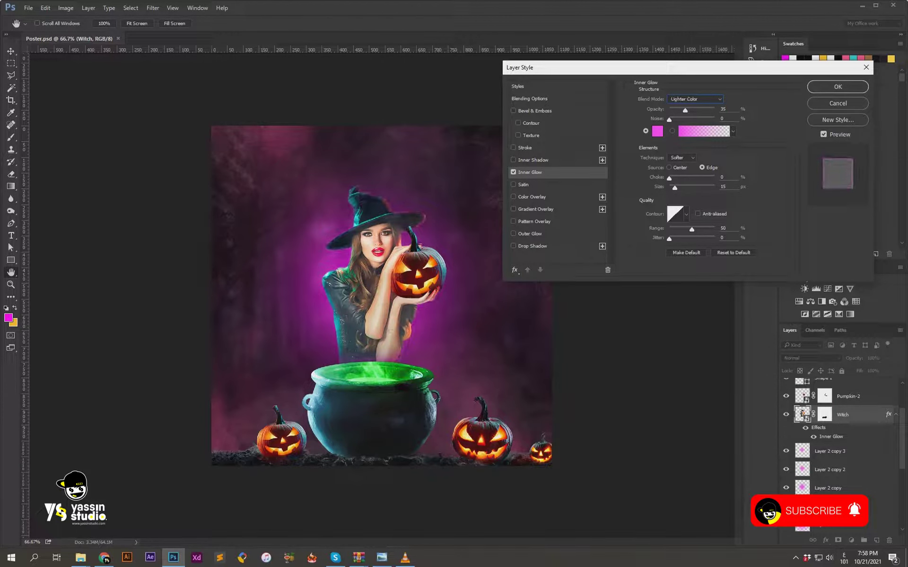
pyautogui.write('44')
pyautogui.press('Up')
pyautogui.press('Up')
pyautogui.press('Up')
pyautogui.press('Up')
pyautogui.press('Down')
pyautogui.hotkey('shift', 'Tab')
pyautogui.hotkey('shift', 'Tab')
pyautogui.hotkey('shift', 'Down')
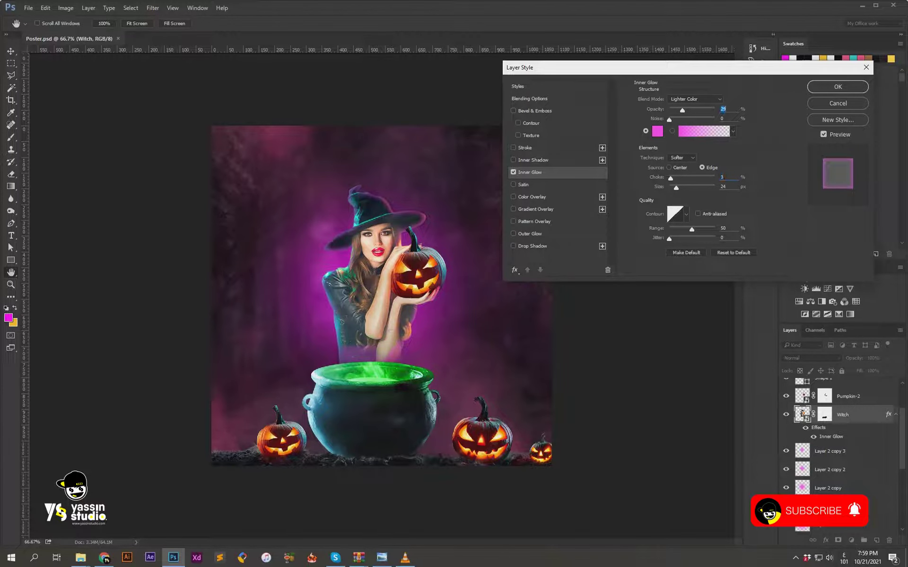
pyautogui.press('Return')
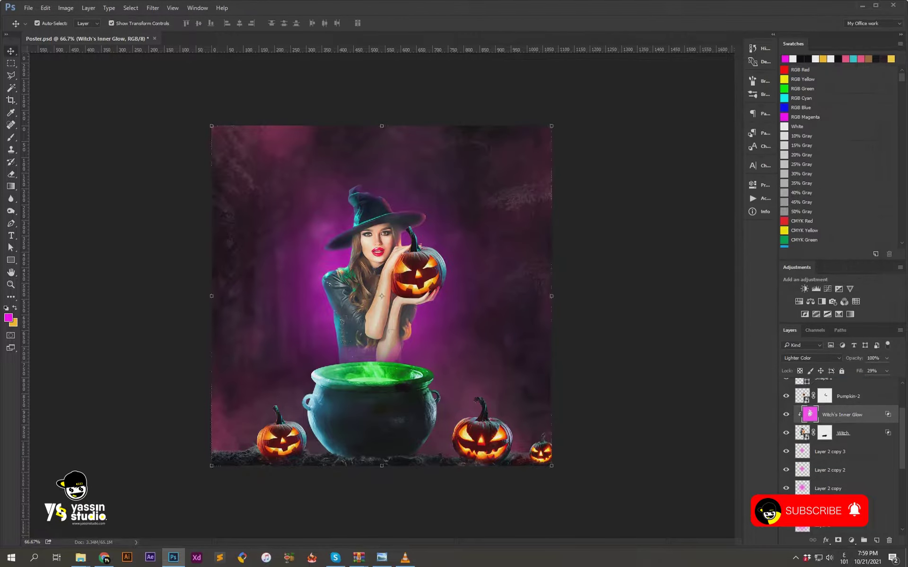
# Add a brighter pink Color Dodge glow, size 5 and choke 0, faded at her waist.
pyautogui.press('e')
pyautogui.press(']')
pyautogui.press(']')
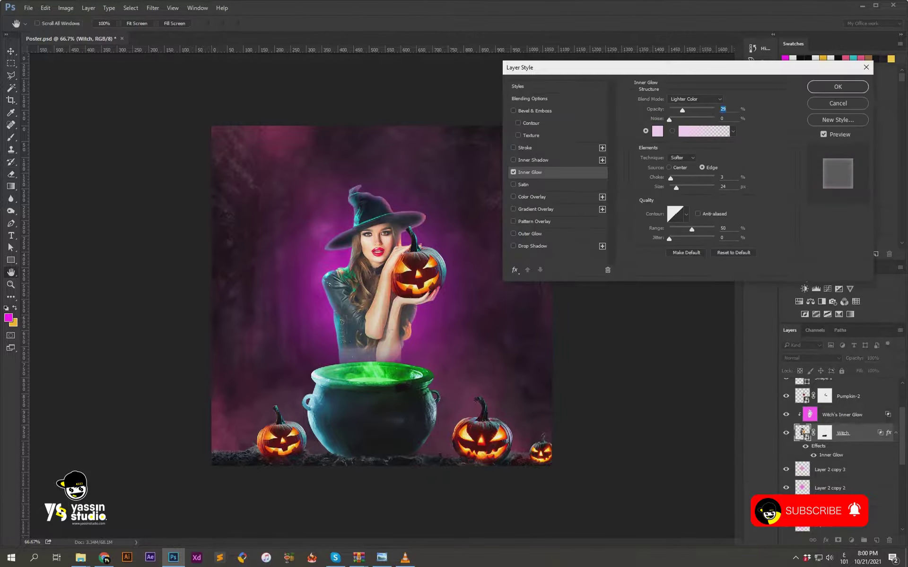
pyautogui.press('Down')
pyautogui.hotkey('shift', 'Tab')
pyautogui.write('0')
pyautogui.press('Up')
pyautogui.press('Up')
pyautogui.click(658, 131)
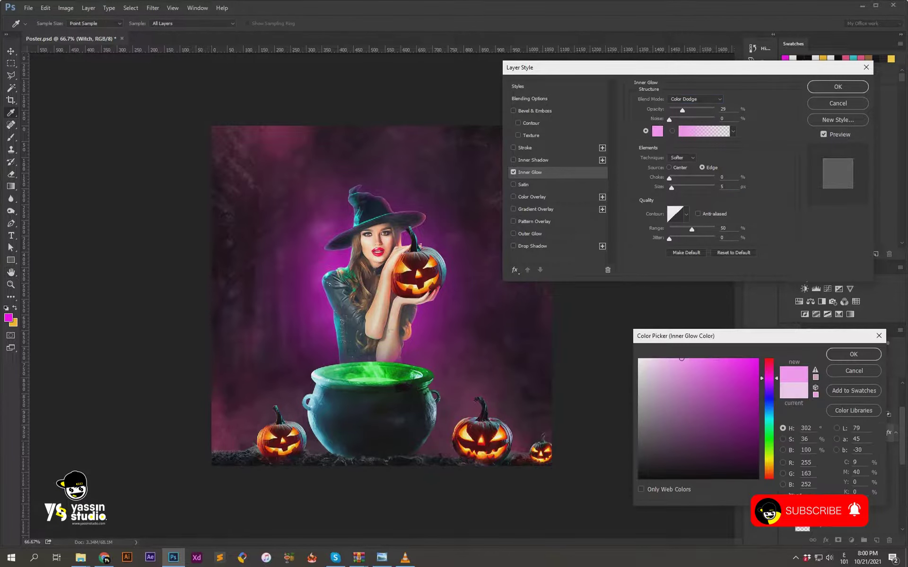
pyautogui.press('Return')
pyautogui.press('Return')
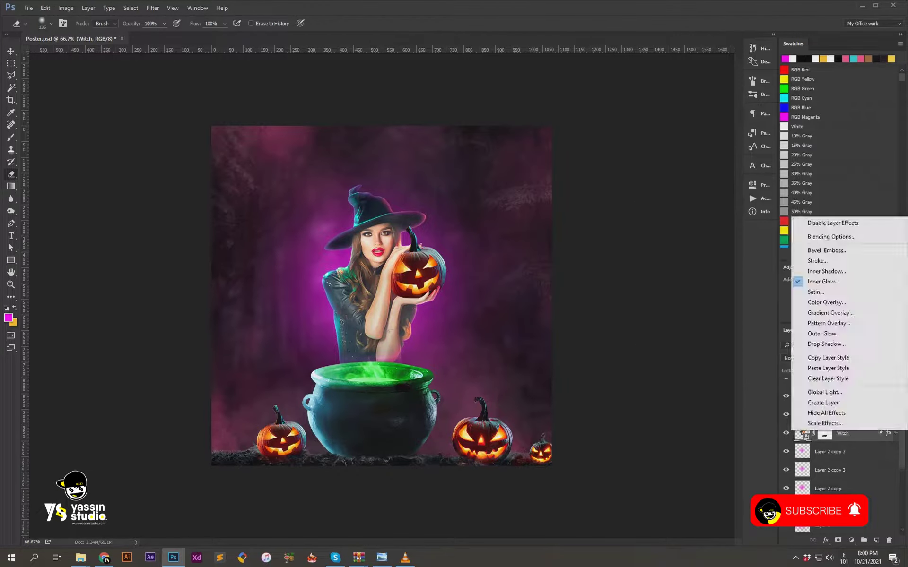
pyautogui.moveTo(379, 357); pyautogui.dragTo(400, 357)
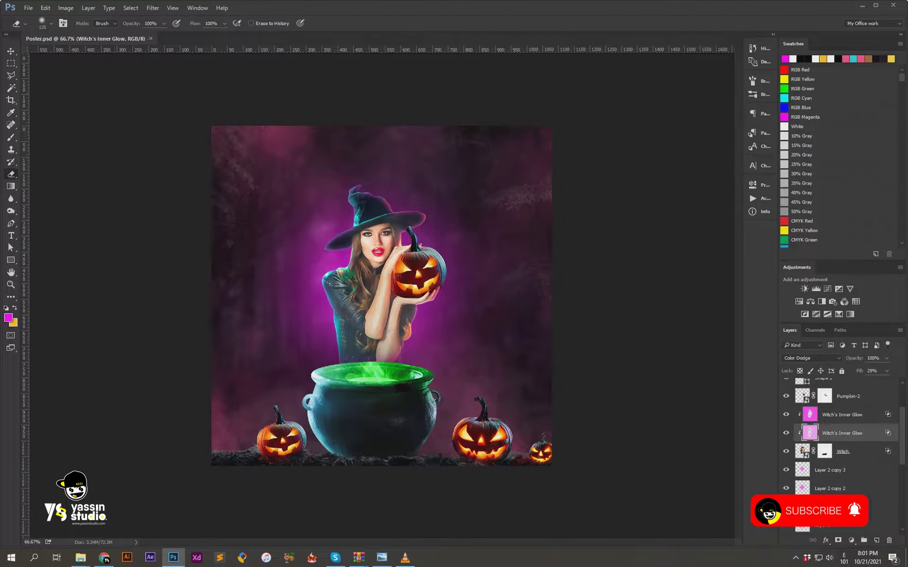
# Paint magenta light on the pumpkin's stem and right edge on clipped layer 'Pumpkin Light', set to Color Dodge.
pyautogui.click(876, 540)
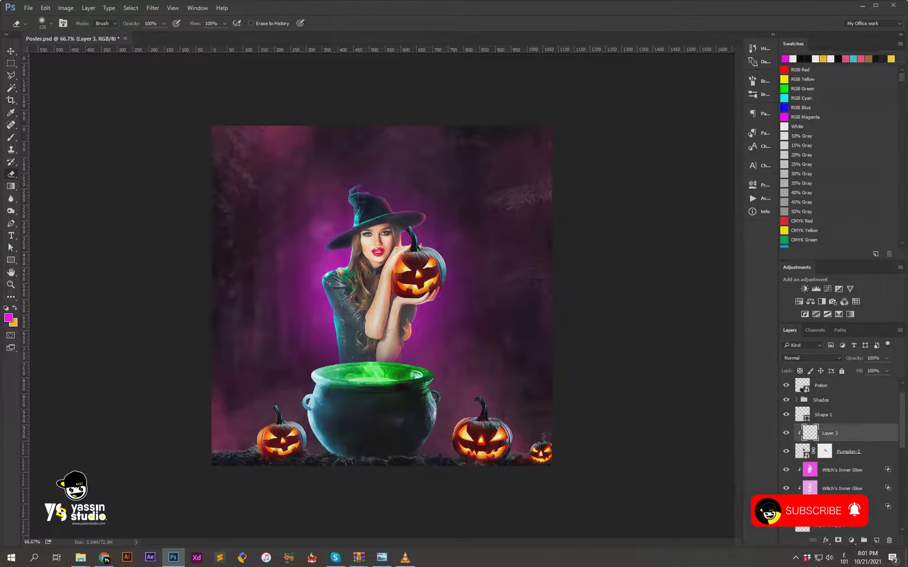
pyautogui.hotkey('ctrl', '1')
pyautogui.write('ءاحتهى /ظلاف:ء')
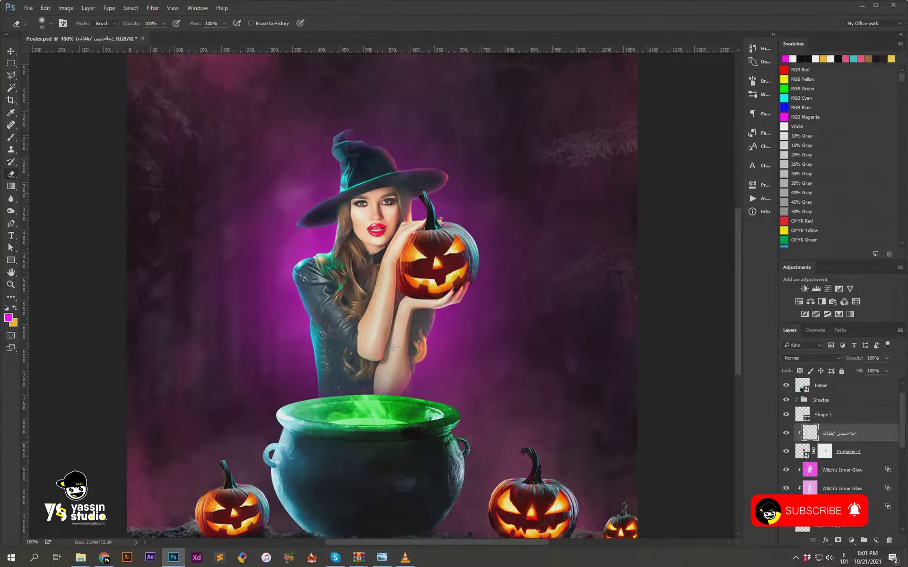
pyautogui.hotkey('alt', 'shift')
pyautogui.write('Pumpkin Light')
pyautogui.press('Return')
pyautogui.press('b')
pyautogui.moveTo(430, 203); pyautogui.dragTo(471, 277)
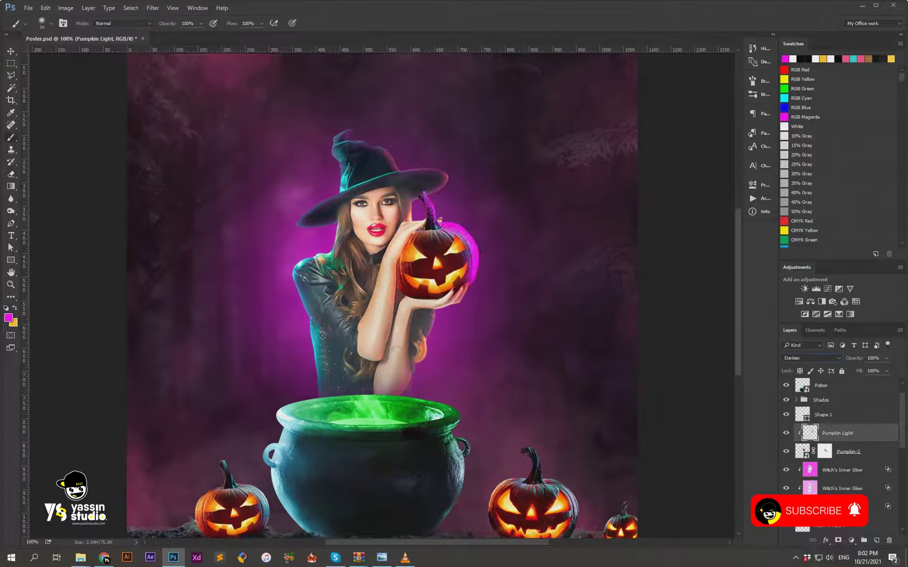
pyautogui.press('Down')
pyautogui.press('Down')
pyautogui.press('Down')
pyautogui.press('Down')
pyautogui.press('Down')
pyautogui.press('Down')
pyautogui.press('Down')
pyautogui.press('Return')
pyautogui.press('e')
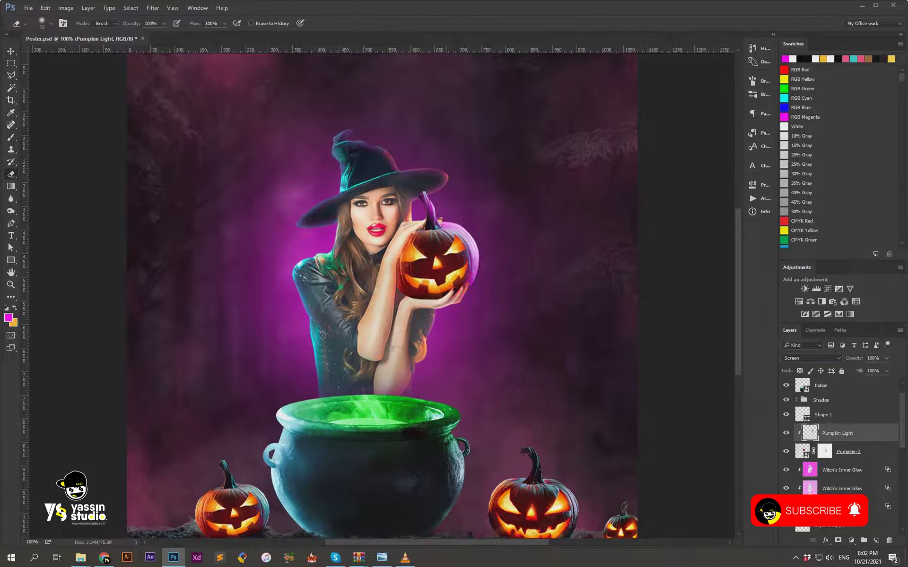
pyautogui.press('Down')
# On a new clipped layer, paint black shading over the pumpkin's left and lower parts.
pyautogui.hotkey('ctrl', 'shift', 'alt', 'n')
pyautogui.hotkey('ctrl', '[')
pyautogui.press('x')
pyautogui.press('b')
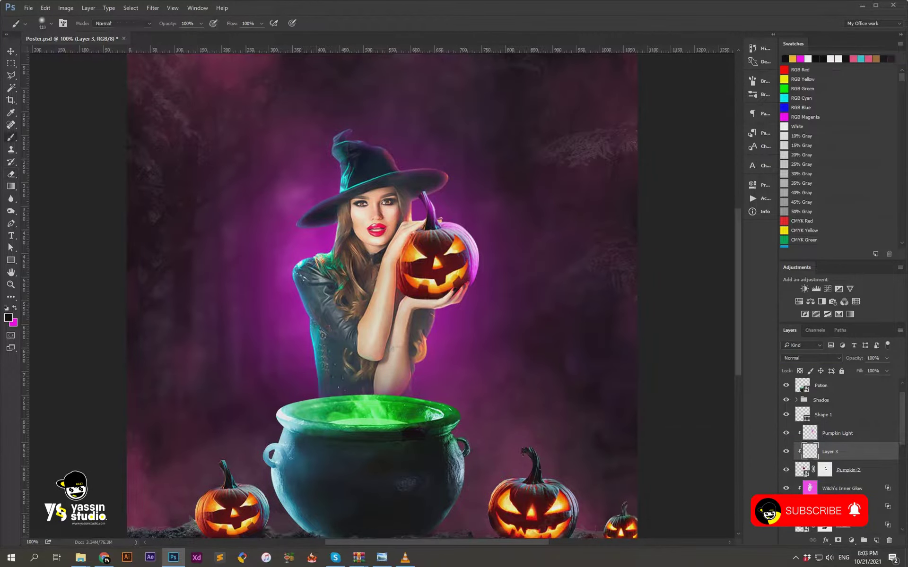
pyautogui.moveTo(419, 232)
pyautogui.mouseDown()
pyautogui.moveTo(399, 290)
pyautogui.moveTo(442, 289)
pyautogui.mouseUp()
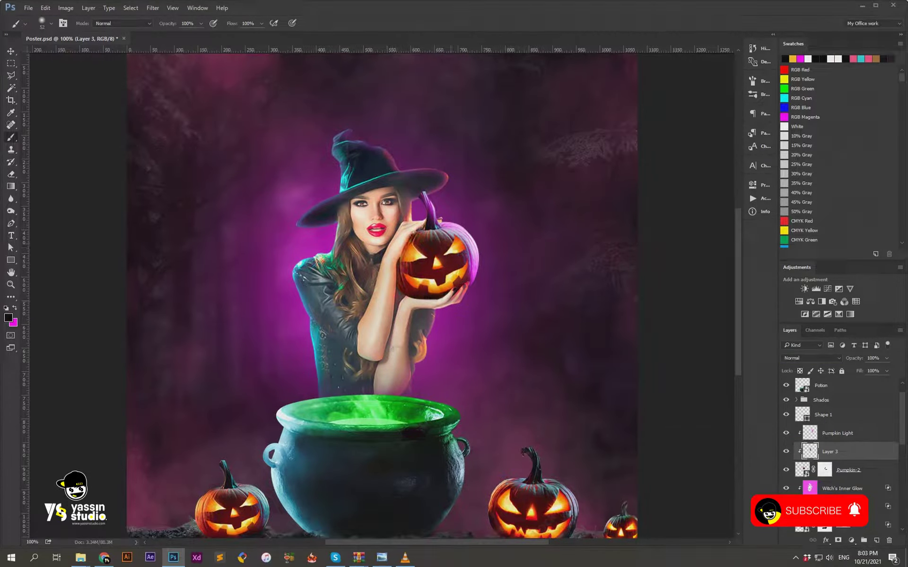
pyautogui.press('e')
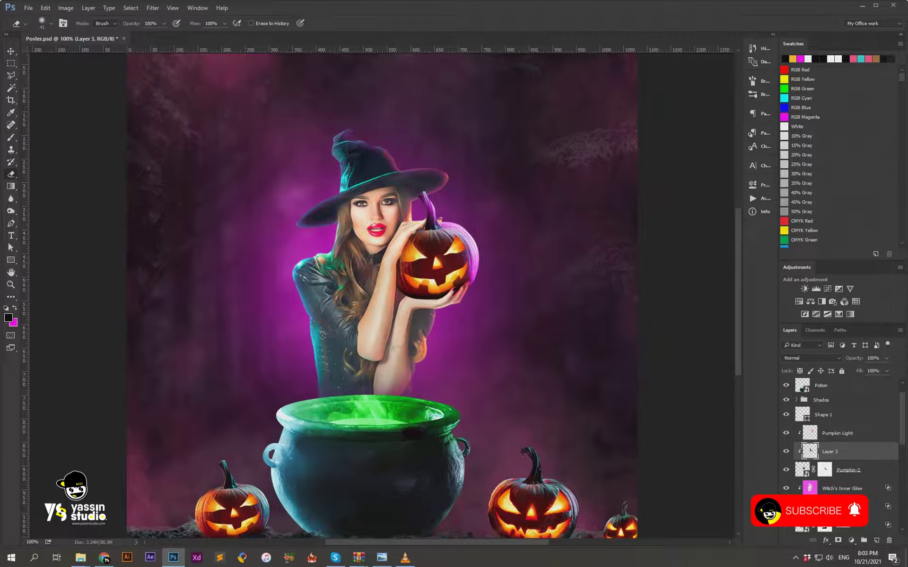
# Shade the hand beneath the pumpkin on a new layer at 64% opacity.
pyautogui.hotkey('ctrl', 'shift', 'alt', 'n')
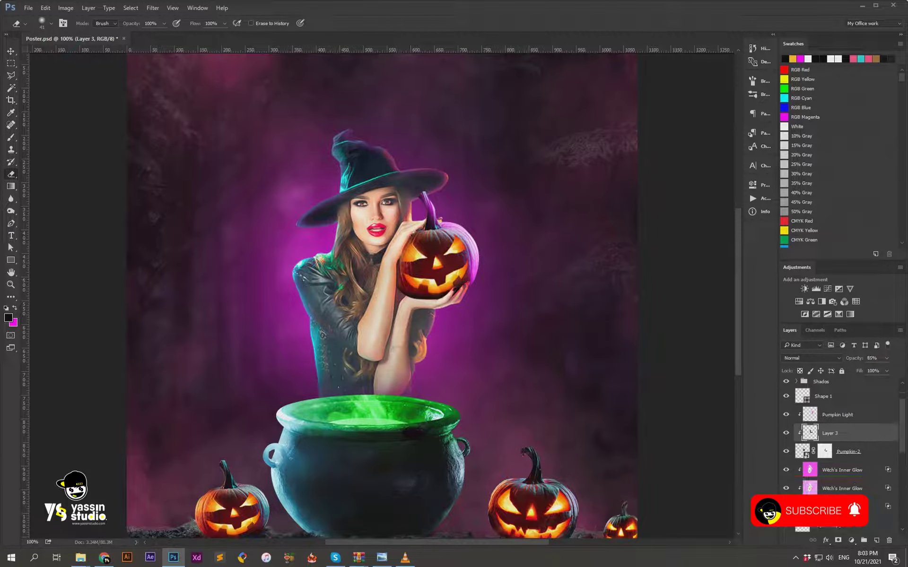
pyautogui.hotkey('ctrl', '[')
pyautogui.hotkey('ctrl', '+')
pyautogui.hotkey('ctrl', '+')
pyautogui.press('b')
pyautogui.moveTo(449, 303); pyautogui.dragTo(530, 308)
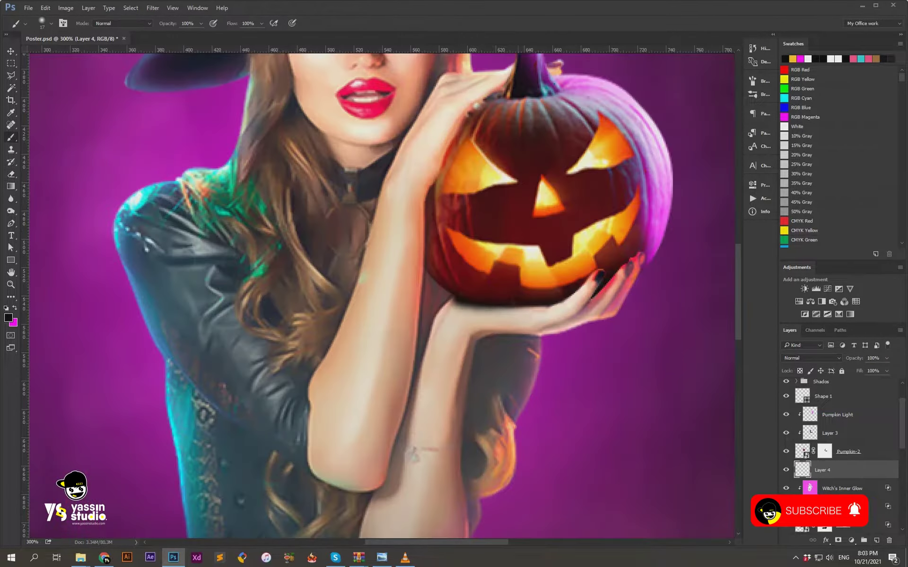
pyautogui.hotkey('ctrl', '1')
pyautogui.write('64')
pyautogui.hotkey('shift', 'Tab')
pyautogui.press('Down')
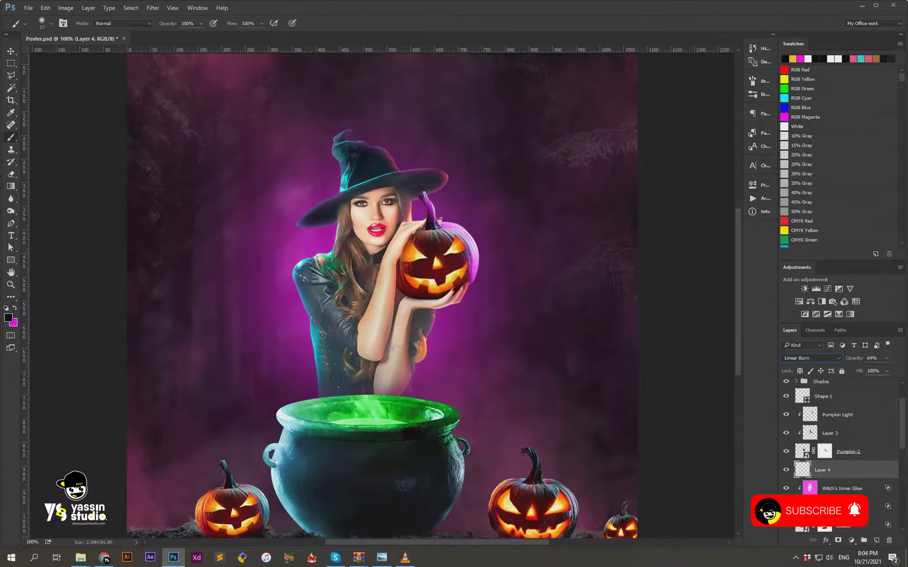
# Save Poster.psd and zoom out to view the whole poster.
pyautogui.press('v')
pyautogui.hotkey('ctrl', '-')
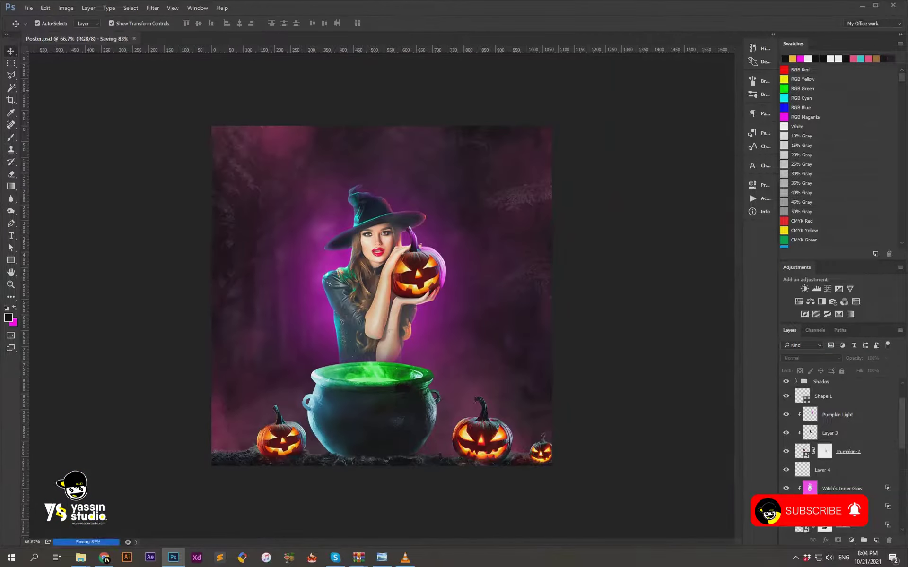
pyautogui.hotkey('ctrl', '+')
pyautogui.hotkey('ctrl', '+')
pyautogui.hotkey('ctrl', '-')
pyautogui.hotkey('ctrl', '-')
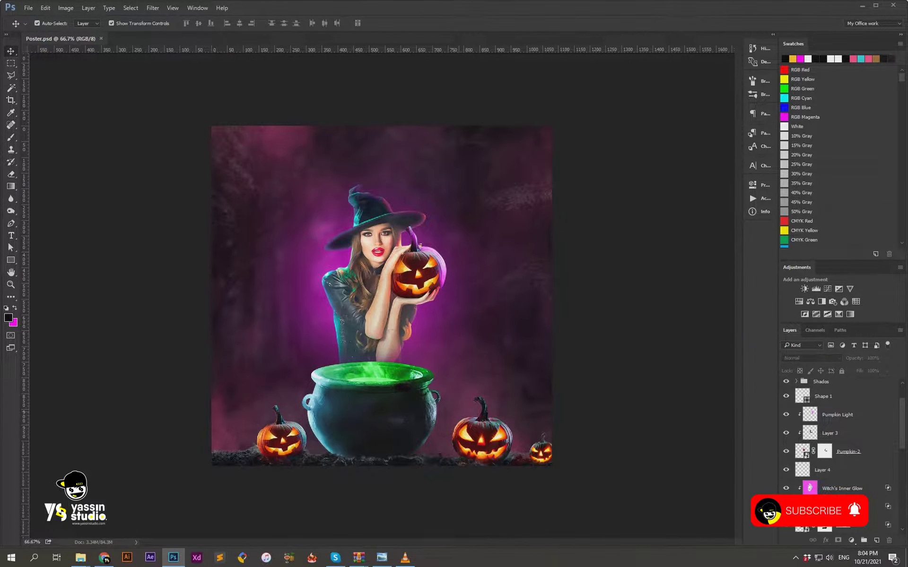
# Set a bright green foreground colour and choose the smoke brush.
pyautogui.click(8, 318)
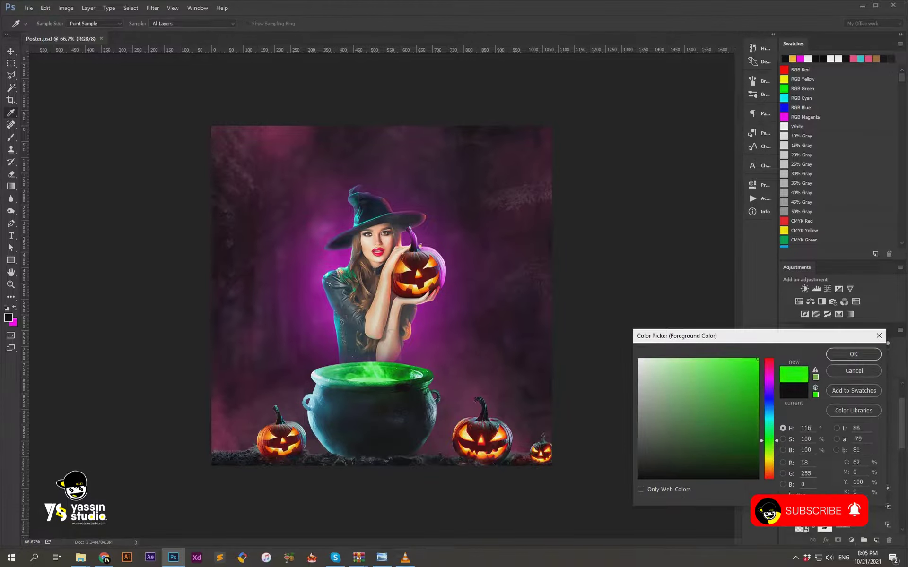
pyautogui.press('Return')
pyautogui.press('b')
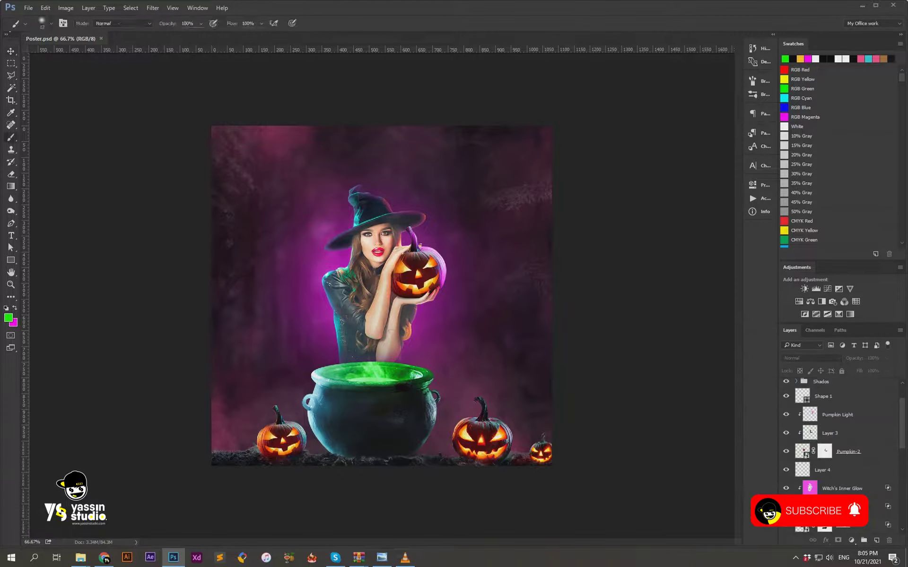
pyautogui.click(51, 23)
pyautogui.scroll(-3, 100, 255)
pyautogui.scroll(-2, 100, 256)
pyautogui.doubleClick(52, 399)
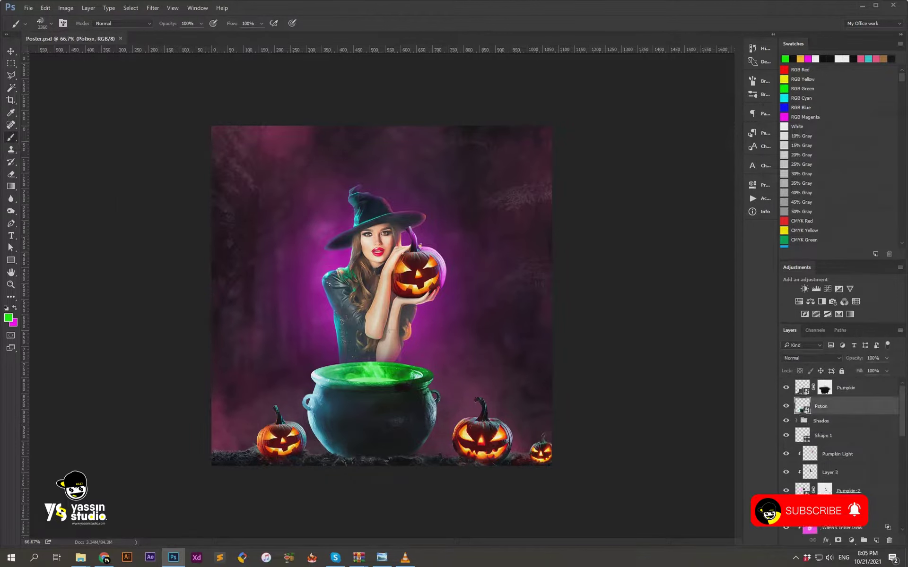
# On a new layer above Potion, stamp smaller smoke rotated 108° over the cauldron.
pyautogui.hotkey('ctrl', 'shift', 'alt', 'n')
pyautogui.press('F5')
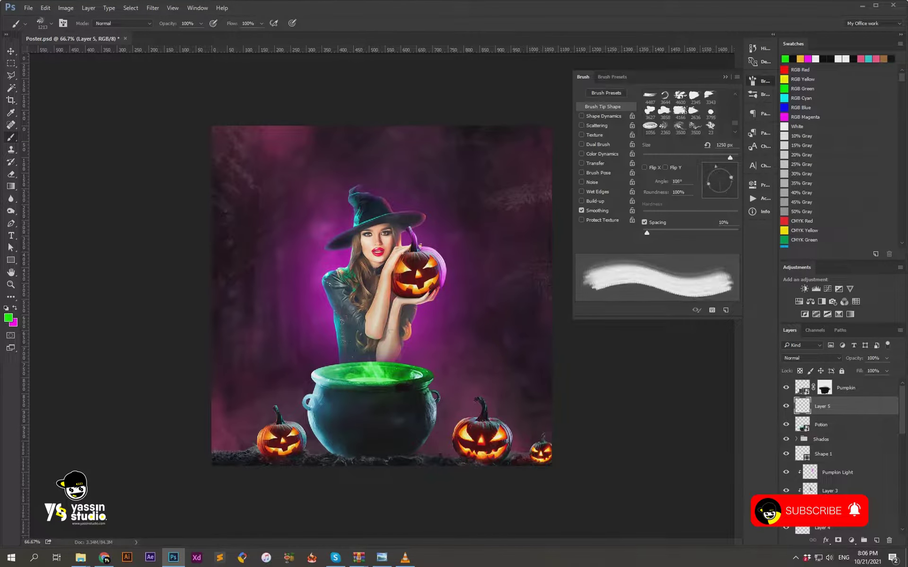
pyautogui.press('[')
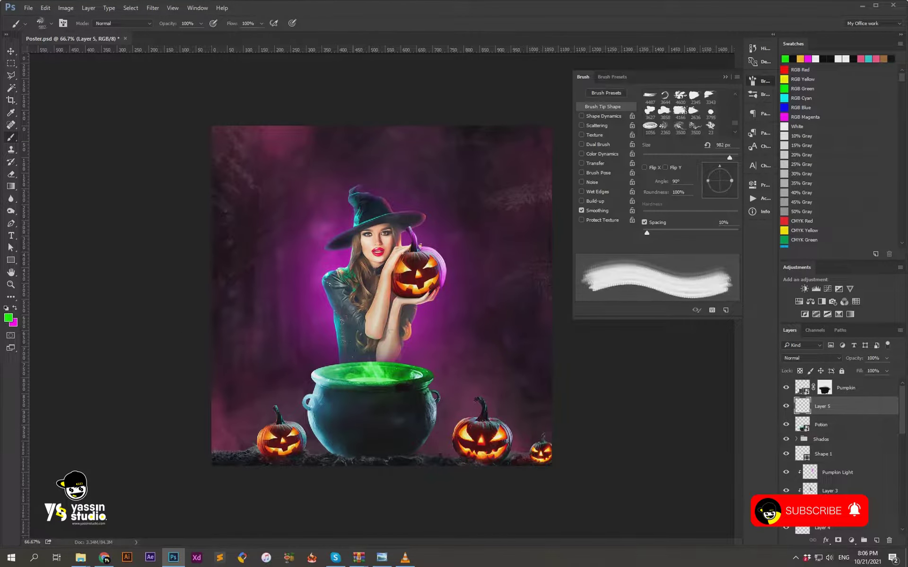
pyautogui.press('Left')
pyautogui.press('Left')
pyautogui.press('Left')
pyautogui.click(345, 354)
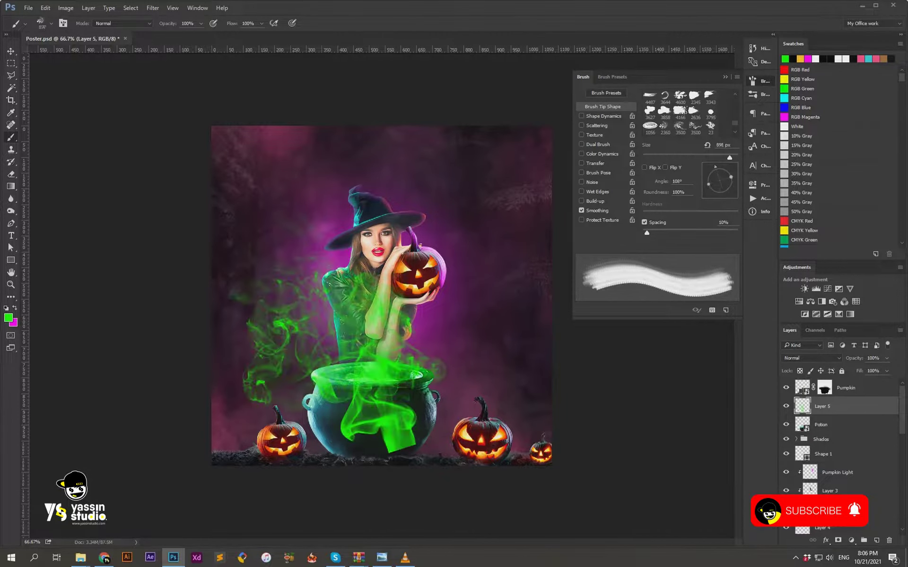
pyautogui.press('F5')
pyautogui.press('v')
pyautogui.moveTo(676, 387); pyautogui.dragTo(679, 388)
# Erase smoke from the cauldron's front and blend the smoke with Linear Dodge (Add).
pyautogui.press('e')
pyautogui.moveTo(360, 416)
pyautogui.mouseDown()
pyautogui.moveTo(416, 425)
pyautogui.moveTo(435, 402)
pyautogui.moveTo(354, 406)
pyautogui.moveTo(392, 390)
pyautogui.mouseUp()
pyautogui.press('v')
pyautogui.hotkey('shift', 'alt', 'k')
pyautogui.hotkey('shift', 'alt', 'g')
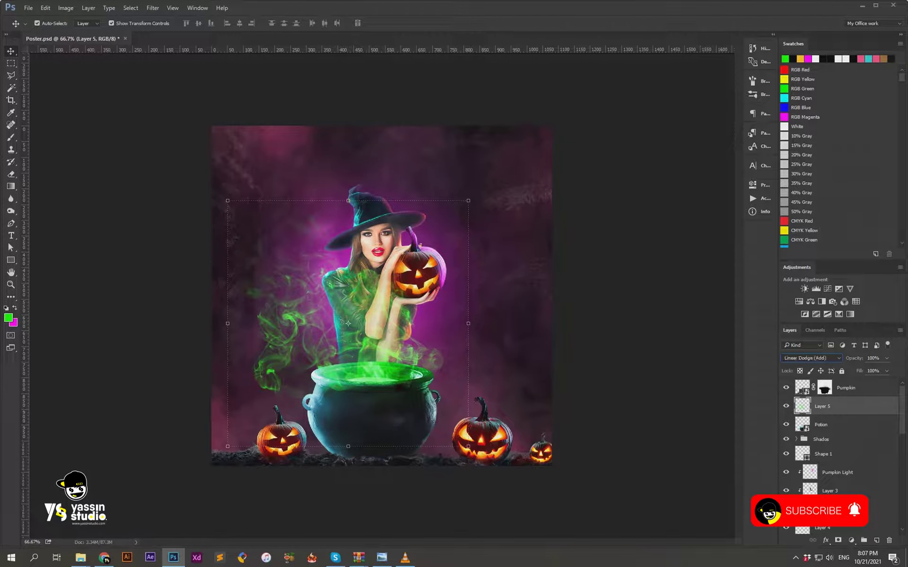
pyautogui.hotkey('shift', '-')
pyautogui.hotkey('shift', '-')
# Apply Color Balance to the Witch layer with levels -6, +23, +15.
pyautogui.hotkey('ctrl', 'alt', 'a')
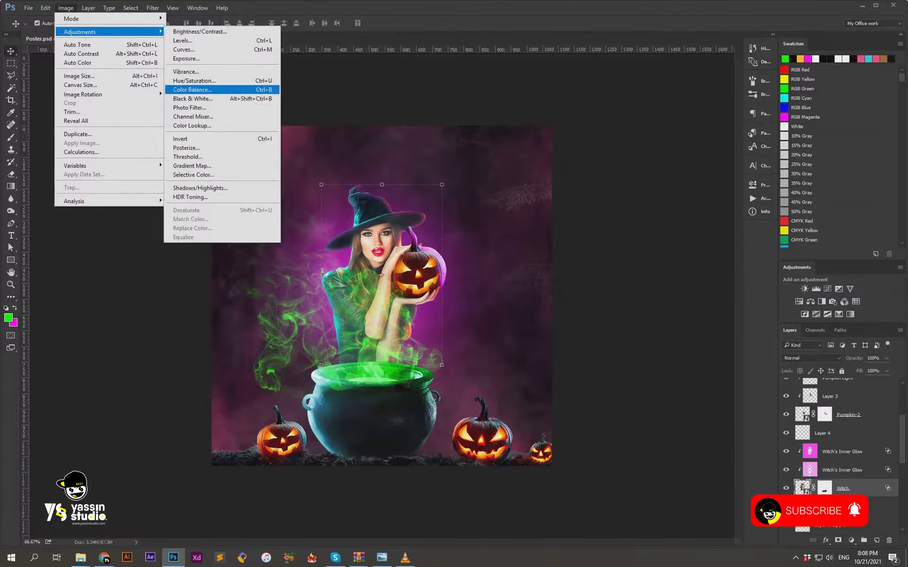
pyautogui.hotkey('ctrl', 'b')
pyautogui.write('-20')
pyautogui.press('Tab')
pyautogui.hotkey('shift', 'Tab')
pyautogui.write('-6')
pyautogui.press('Tab')
pyautogui.write('+23')
pyautogui.press('Tab')
pyautogui.write('+15')
pyautogui.press('Tab')
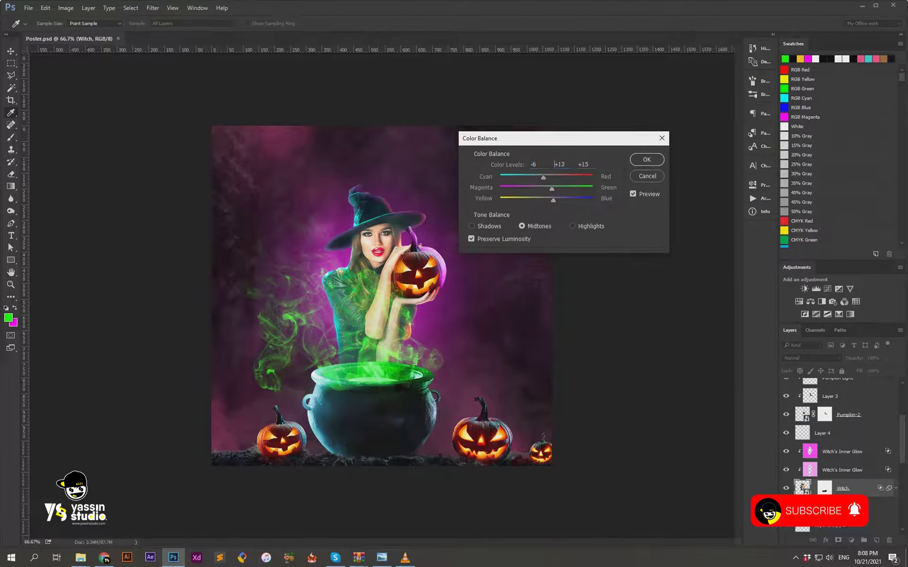
pyautogui.press('Return')
# With a soft round brush, paint green light on the witch's shoulder, hair, left arm and hat tip.
pyautogui.hotkey('ctrl', '1')
pyautogui.hotkey('ctrl', 'shift', 'alt', 'n')
pyautogui.press('b')
pyautogui.click(51, 23)
pyautogui.doubleClick(22, 93)
pyautogui.moveTo(298, 283); pyautogui.dragTo(348, 213)
pyautogui.press('[')
pyautogui.press('[')
pyautogui.press('[')
pyautogui.moveTo(303, 288); pyautogui.dragTo(321, 395)
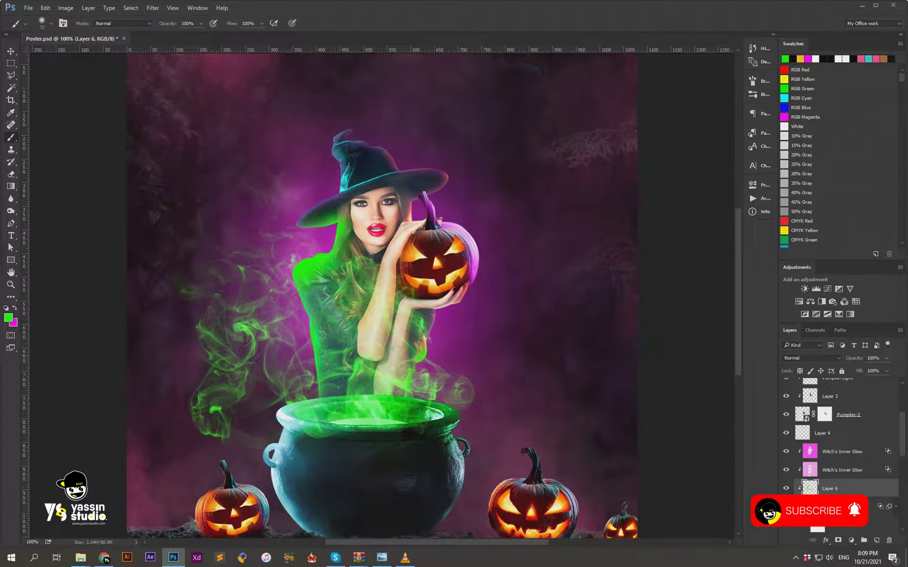
pyautogui.moveTo(345, 173)
pyautogui.mouseDown()
pyautogui.moveTo(336, 150)
pyautogui.moveTo(399, 170)
pyautogui.moveTo(342, 190)
pyautogui.mouseUp()
pyautogui.press('e')
# Set Layer 6 to Linear Dodge (Add) at 24% opacity and paint green over the witch's held pumpkin.
pyautogui.press('b')
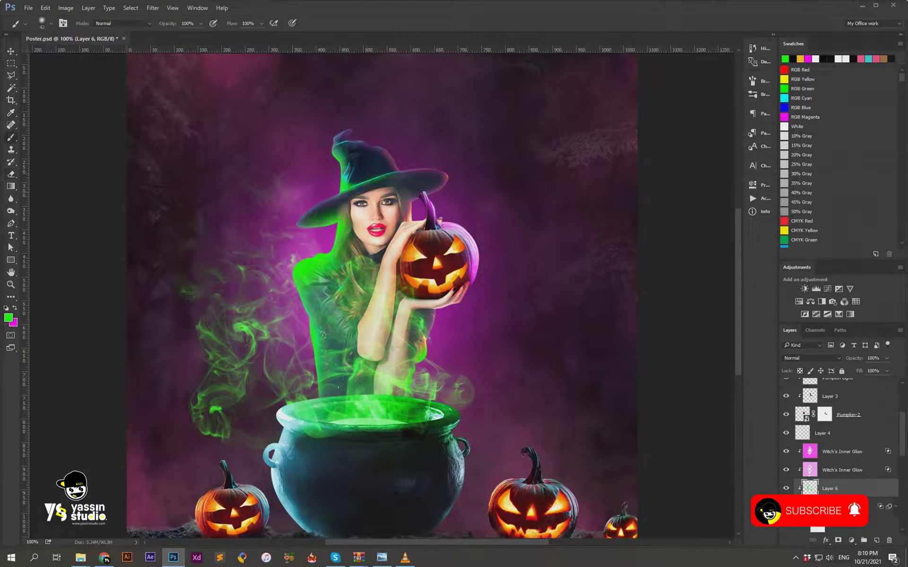
pyautogui.click(810, 358)
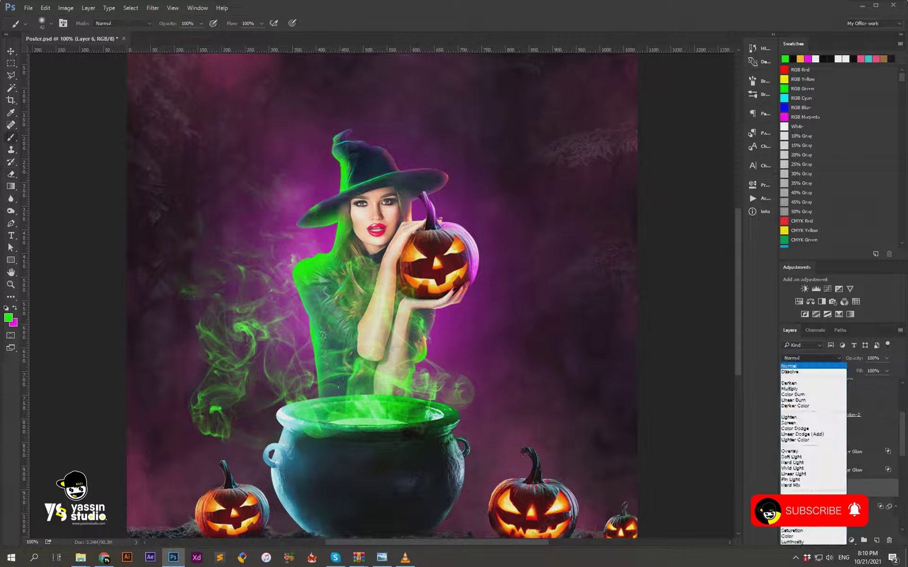
pyautogui.click(795, 439)
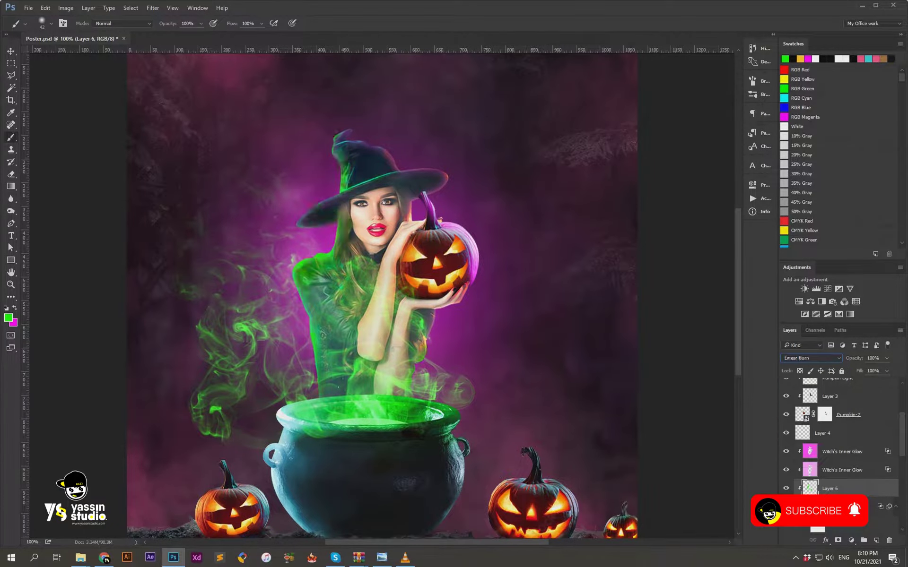
pyautogui.press('Down')
pyautogui.press('Down')
pyautogui.press('Down')
pyautogui.press('Tab')
pyautogui.write('2498')
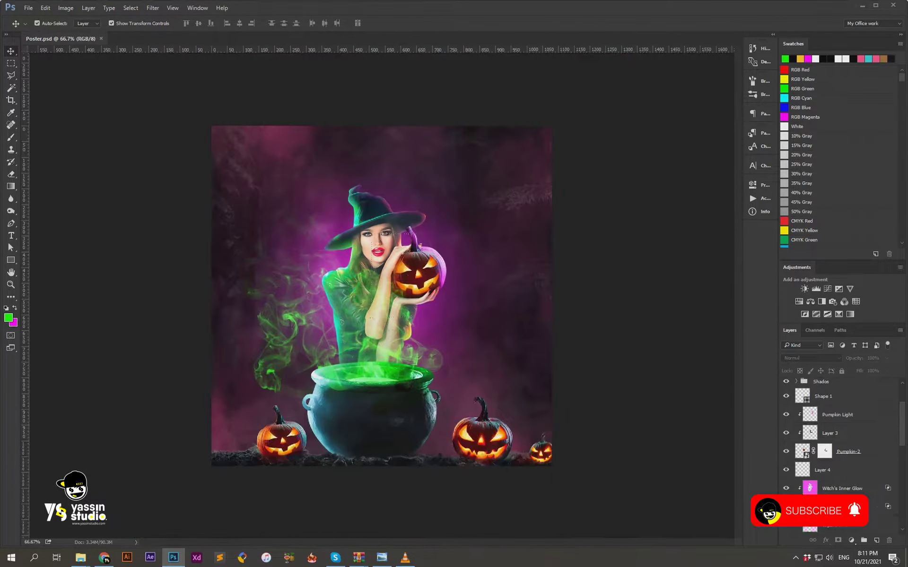
pyautogui.moveTo(401, 265); pyautogui.dragTo(435, 293)
pyautogui.write('36')
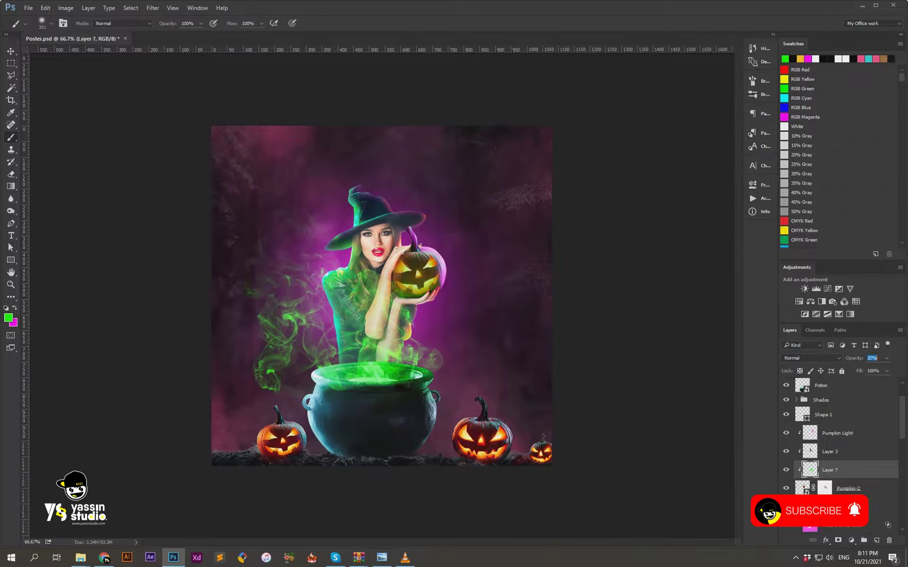
pyautogui.write('e')
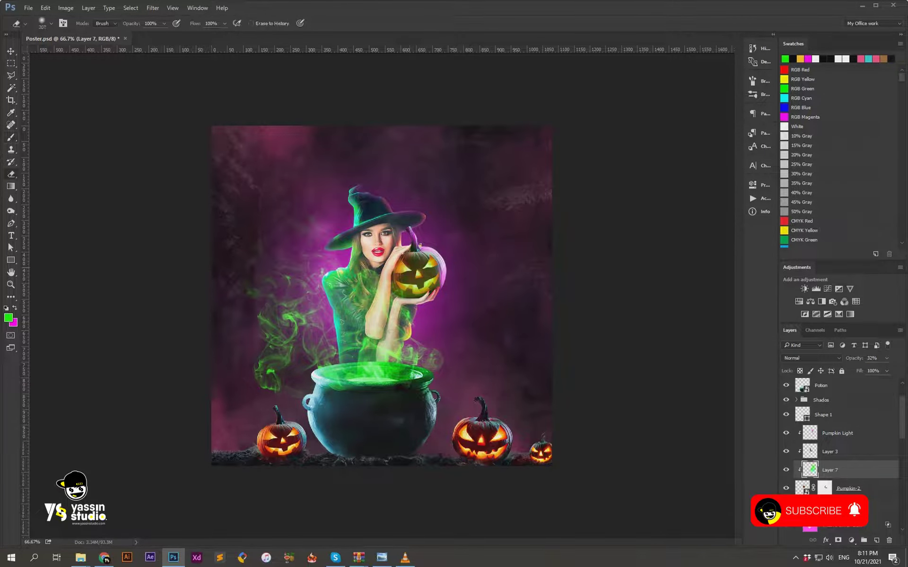
# Apply Hue/Saturation and Color Balance (level 30) filters to the Potion cauldron layer.
pyautogui.click(821, 385)
pyautogui.click(66, 8)
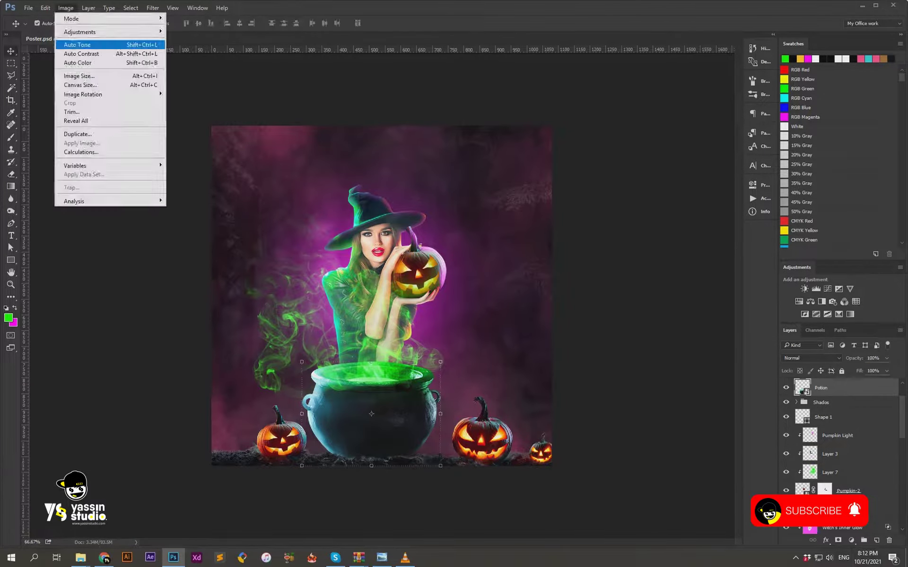
pyautogui.click(198, 83)
pyautogui.press('Return')
pyautogui.click(66, 7)
pyautogui.click(199, 98)
pyautogui.press('Tab')
pyautogui.press('Tab')
pyautogui.press('Tab')
pyautogui.write('30')
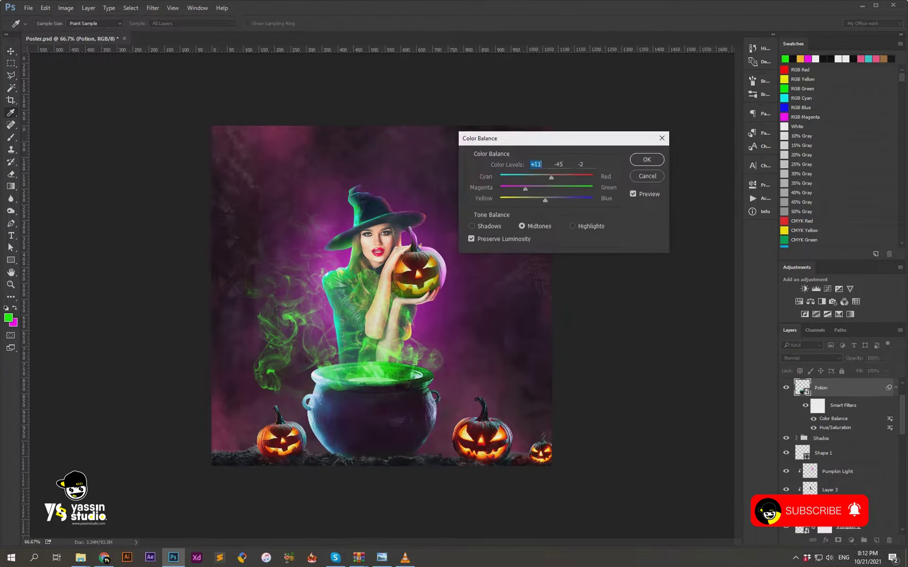
pyautogui.click(647, 159)
# Darken the cauldron with a clipped Levels layer, masking it black around the glowing rim.
pyautogui.click(851, 540)
pyautogui.click(813, 386)
pyautogui.moveTo(730, 304); pyautogui.dragTo(657, 303)
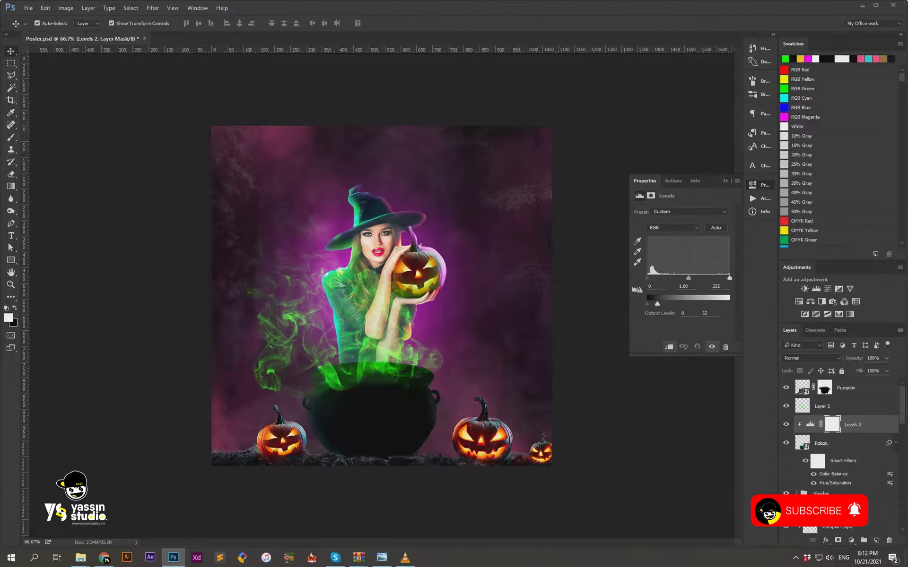
pyautogui.click(749, 192)
pyautogui.press('b')
pyautogui.press('x')
pyautogui.moveTo(426, 387)
pyautogui.mouseDown()
pyautogui.moveTo(360, 378)
pyautogui.moveTo(392, 378)
pyautogui.mouseUp()
pyautogui.moveTo(331, 373); pyautogui.dragTo(353, 382)
pyautogui.press('[')
pyautogui.press('[')
pyautogui.moveTo(317, 411); pyautogui.dragTo(350, 445)
pyautogui.moveTo(330, 402); pyautogui.dragTo(350, 440)
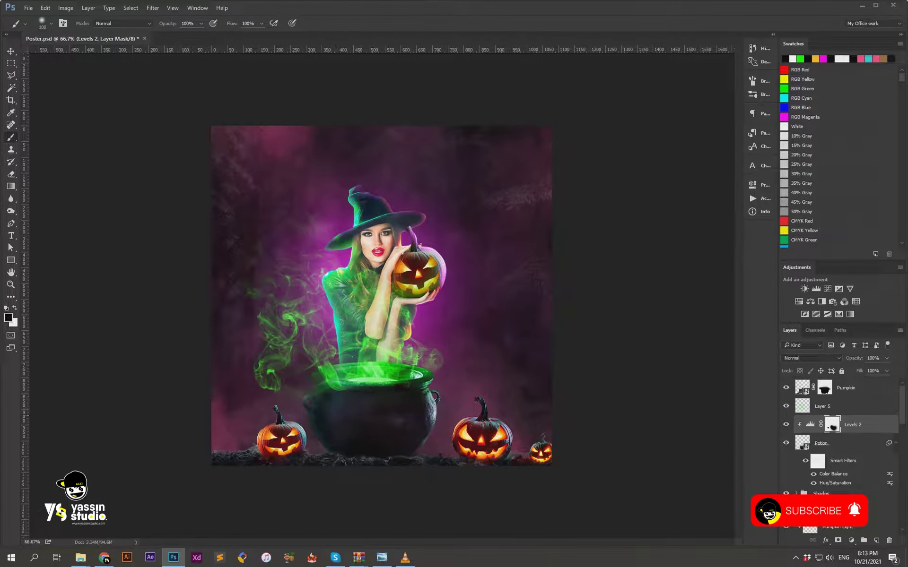
pyautogui.moveTo(312, 373); pyautogui.dragTo(340, 379)
# Revise Potion's Color Balance, duplicate smoke Layer 5 at 49% opacity, and save the poster.
pyautogui.doubleClick(833, 474)
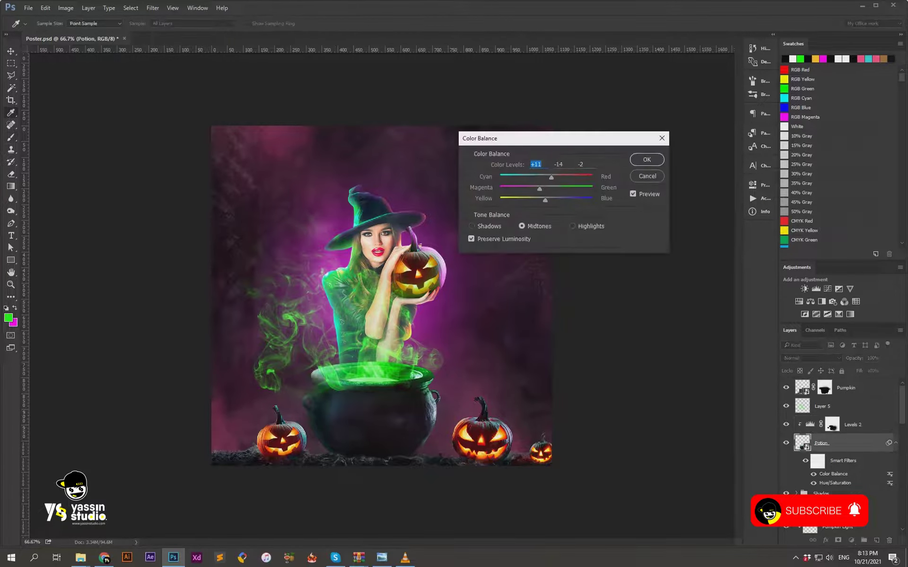
pyautogui.press('Return')
pyautogui.press('v')
pyautogui.hotkey('alt', ']')
pyautogui.hotkey('alt', ']')
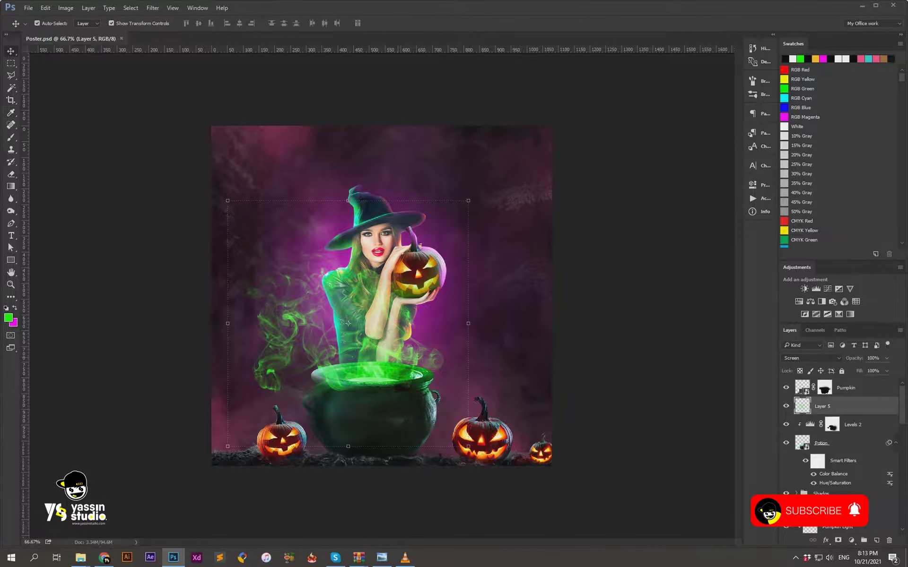
pyautogui.hotkey('ctrl', 'j')
pyautogui.press('4')
pyautogui.press('9')
pyautogui.hotkey('ctrl', 's')
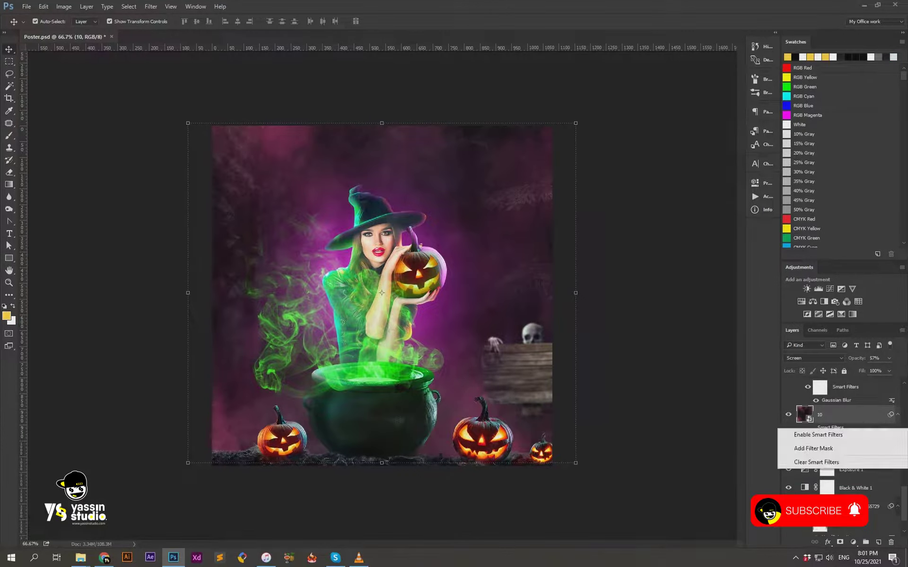
# Shift layer 10's hue to -41 with Hue/Saturation to push the background purple.
pyautogui.click(63, 6)
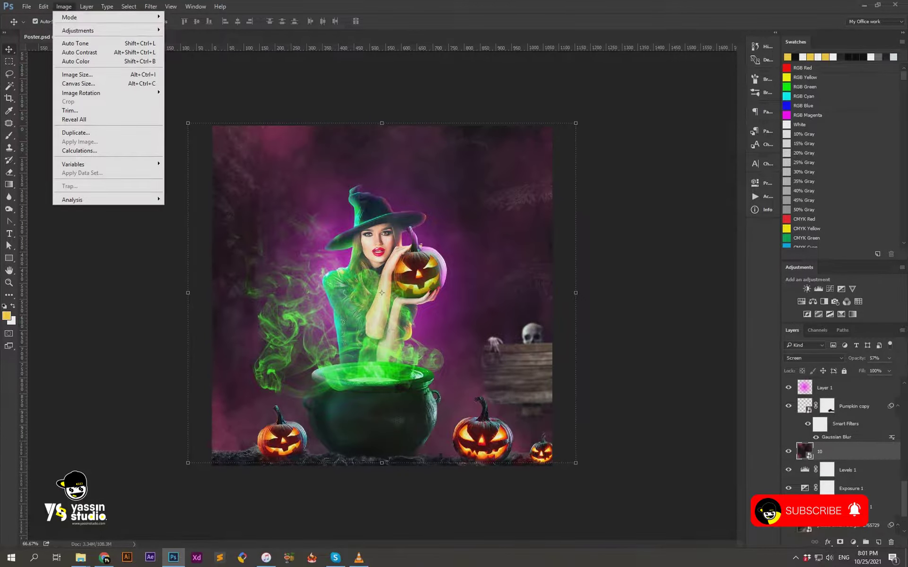
pyautogui.click(189, 80)
pyautogui.moveTo(632, 157); pyautogui.dragTo(613, 158)
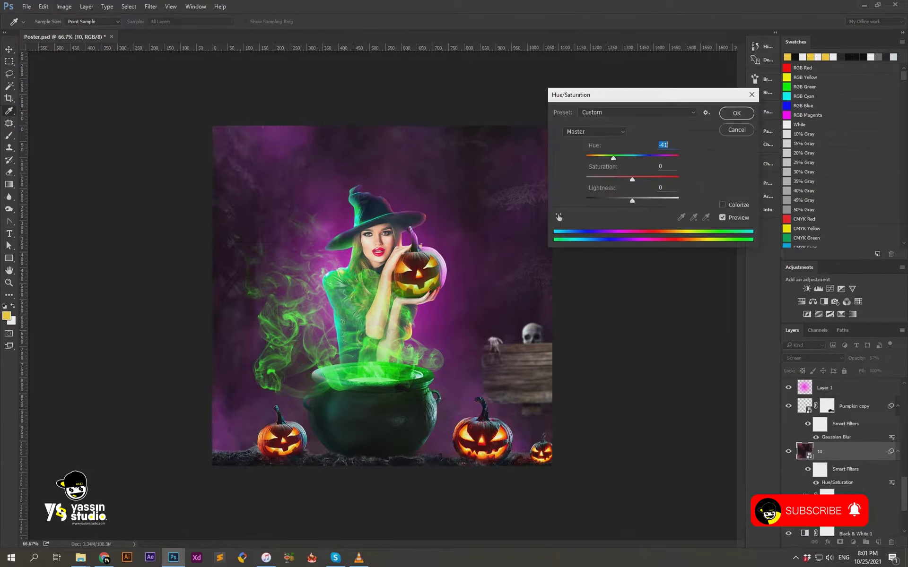
pyautogui.press('Return')
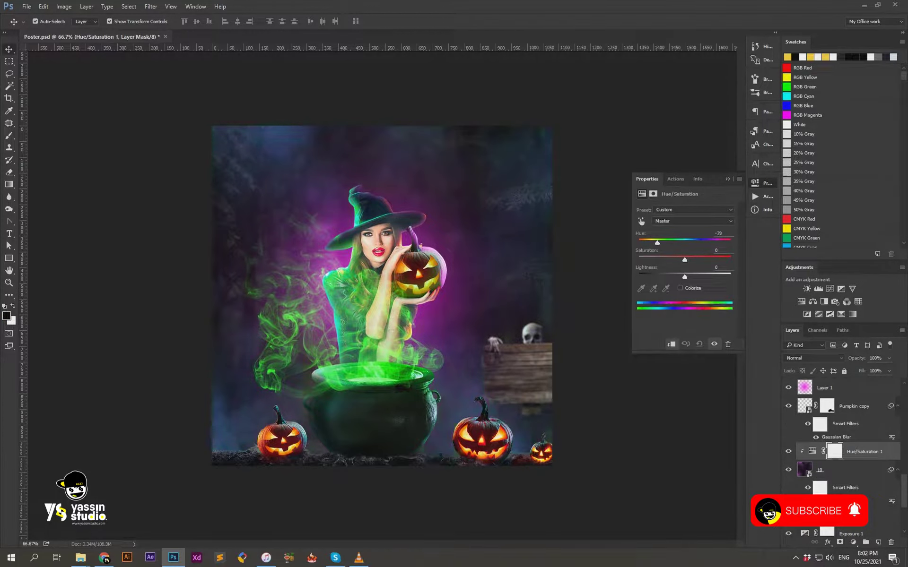
# Invert the Hue/Saturation 1 mask and paint white in the top-left and between the right pumpkins.
pyautogui.click(752, 185)
pyautogui.hotkey('ctrl', 'i')
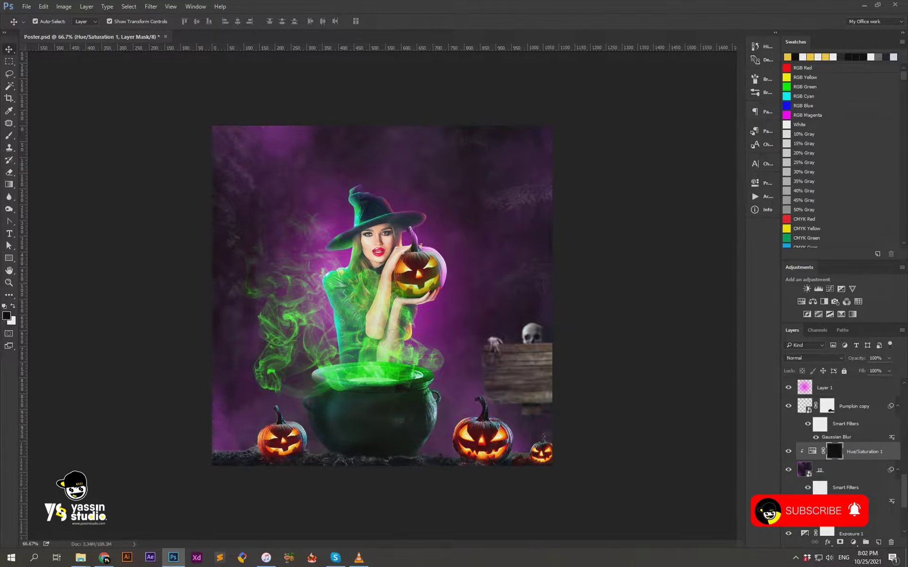
pyautogui.press('b')
pyautogui.press('x')
pyautogui.click(260, 119)
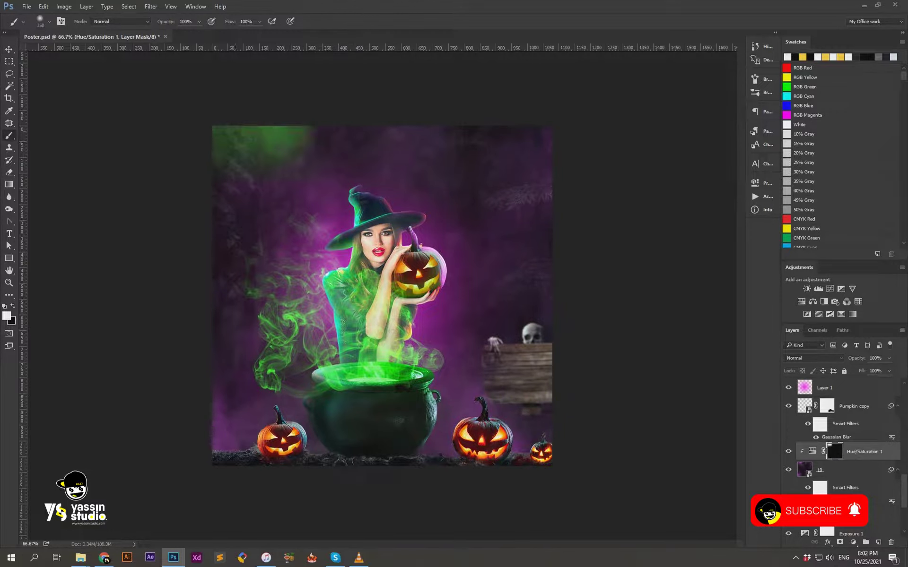
pyautogui.click(518, 445)
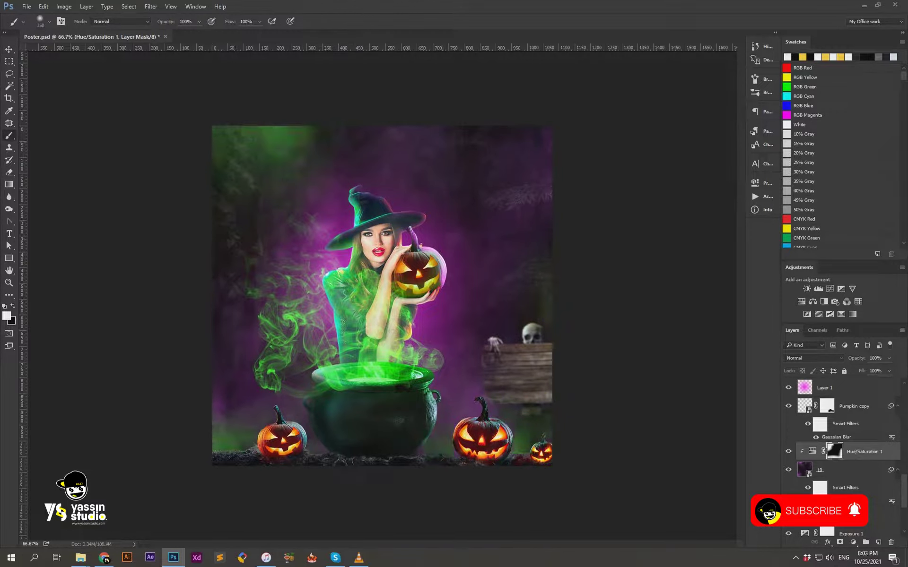
pyautogui.press('x')
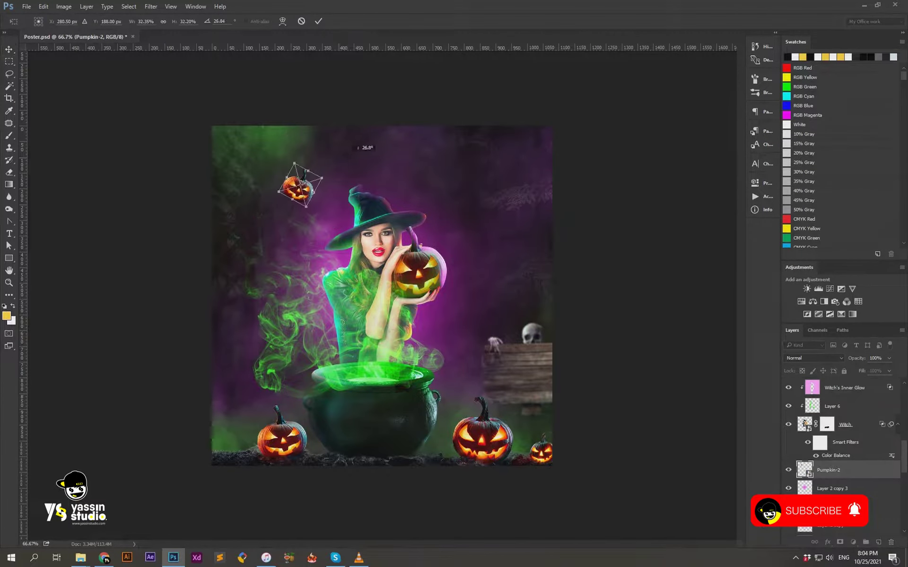
# Paint green smoke on a new layer with a large soft brush of about 782 px.
pyautogui.press('Return')
pyautogui.press('b')
pyautogui.scroll(-5, 95, 284)
pyautogui.click(81, 400)
pyautogui.press('Escape')
pyautogui.hotkey('ctrl', 'shift', 'alt', 'n')
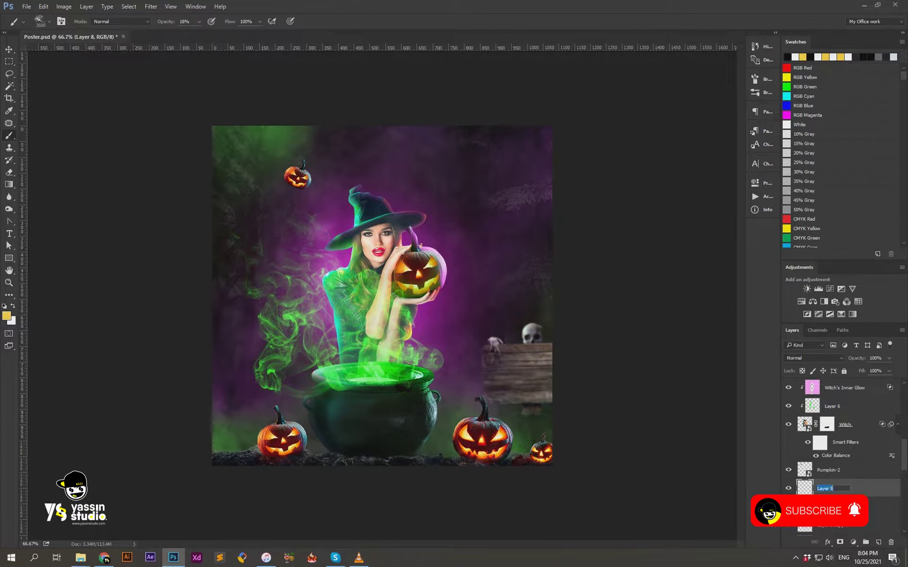
pyautogui.write('Smoke-1')
pyautogui.press('F5')
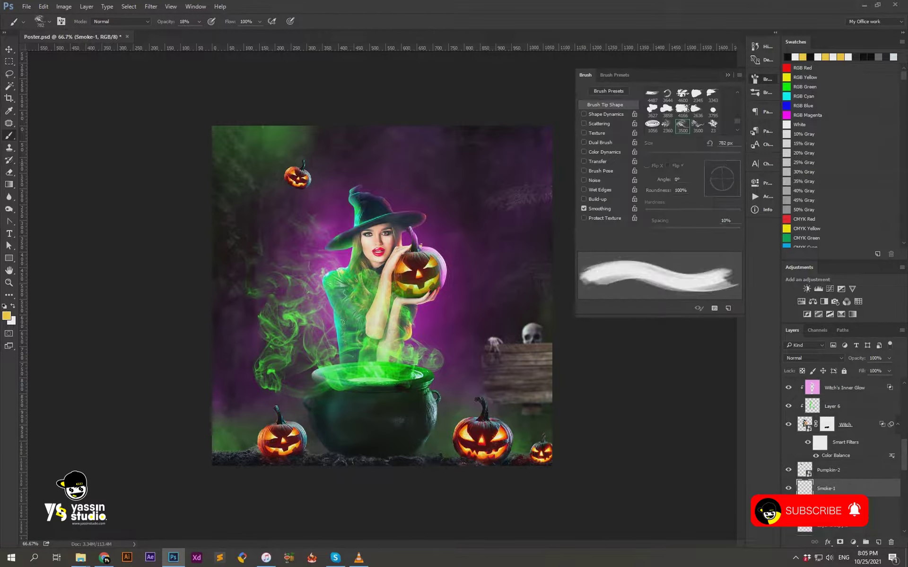
pyautogui.press('F5')
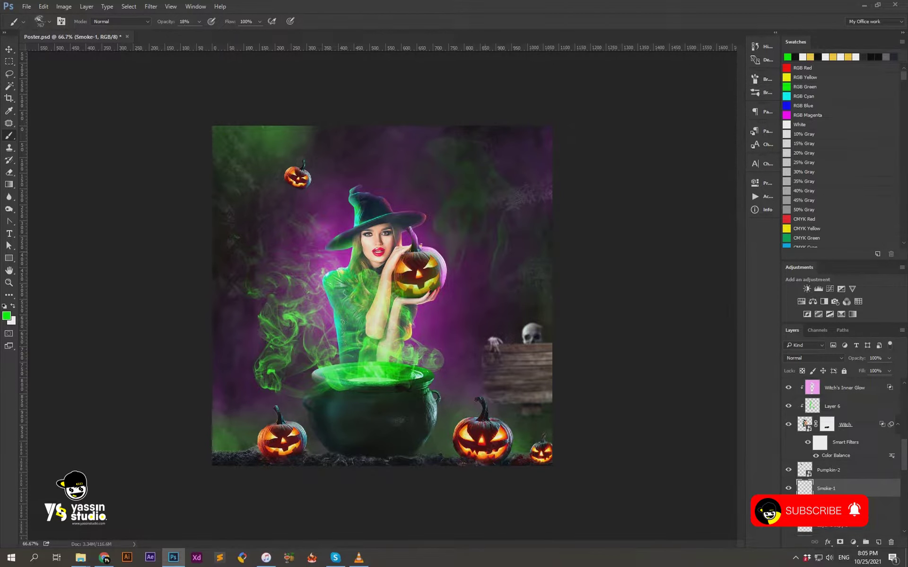
# Move the smoke to the upper-left, erase the excess, and place Smoke-1 above Pumpkin-2.
pyautogui.press('v')
pyautogui.moveTo(665, 319)
pyautogui.mouseDown()
pyautogui.moveTo(515, 262)
pyautogui.moveTo(598, 118)
pyautogui.mouseUp()
pyautogui.press('e')
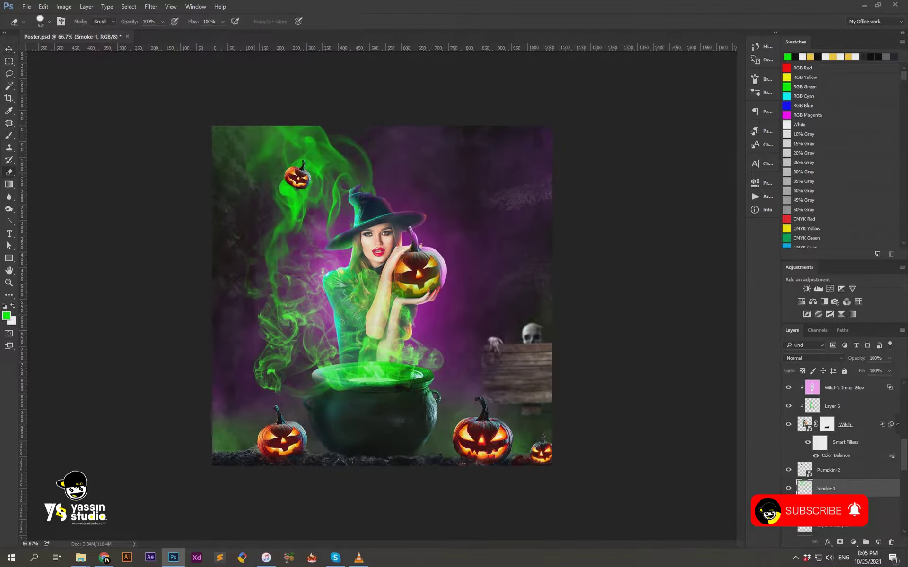
pyautogui.moveTo(264, 125)
pyautogui.mouseDown()
pyautogui.moveTo(303, 156)
pyautogui.moveTo(341, 217)
pyautogui.mouseUp()
pyautogui.hotkey('ctrl', ']')
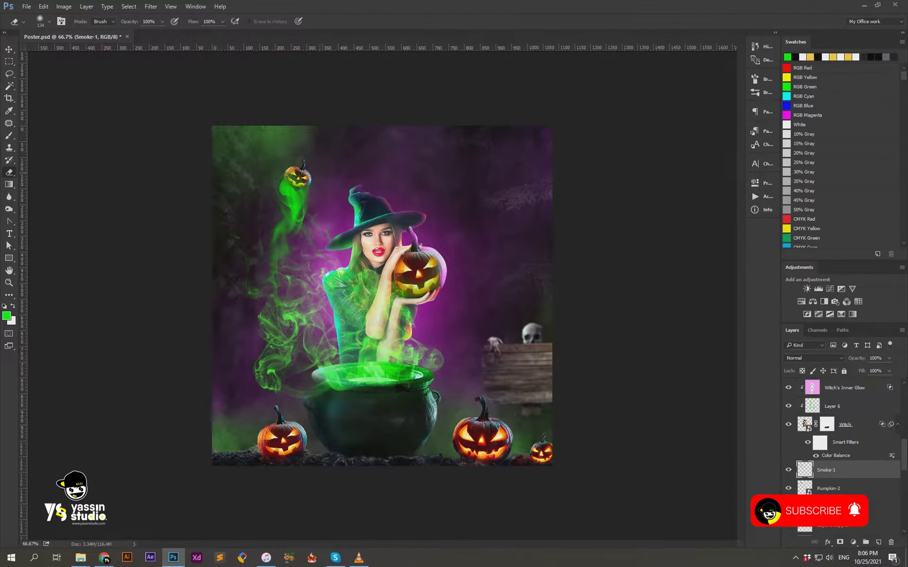
pyautogui.keyDown('alt'); pyautogui.scroll(3, 299, 170); pyautogui.keyUp('alt')
pyautogui.moveTo(265, 223); pyautogui.dragTo(286, 218)
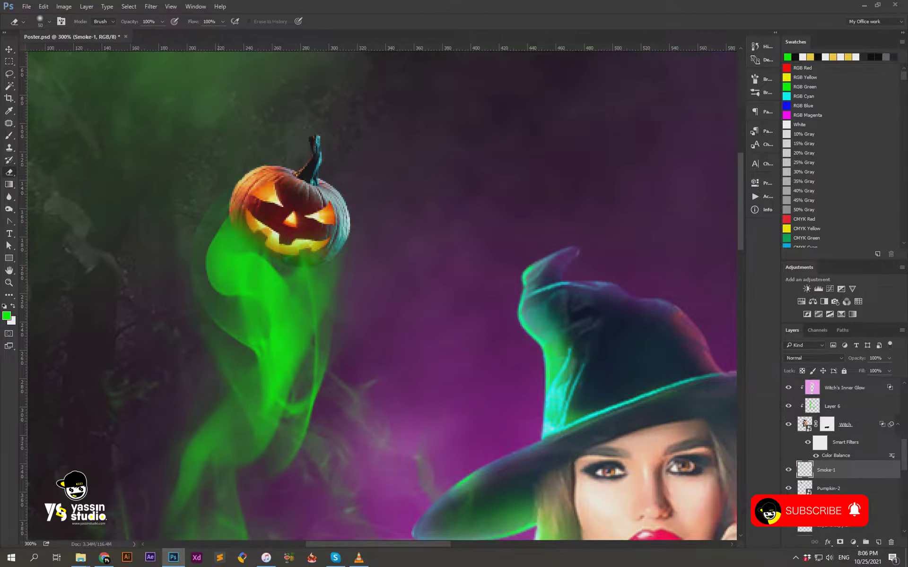
# Color-balance Pumpkin-2, then rotate it about 29° and resize it.
pyautogui.hotkey('alt', '[')
pyautogui.click(63, 6)
pyautogui.click(189, 95)
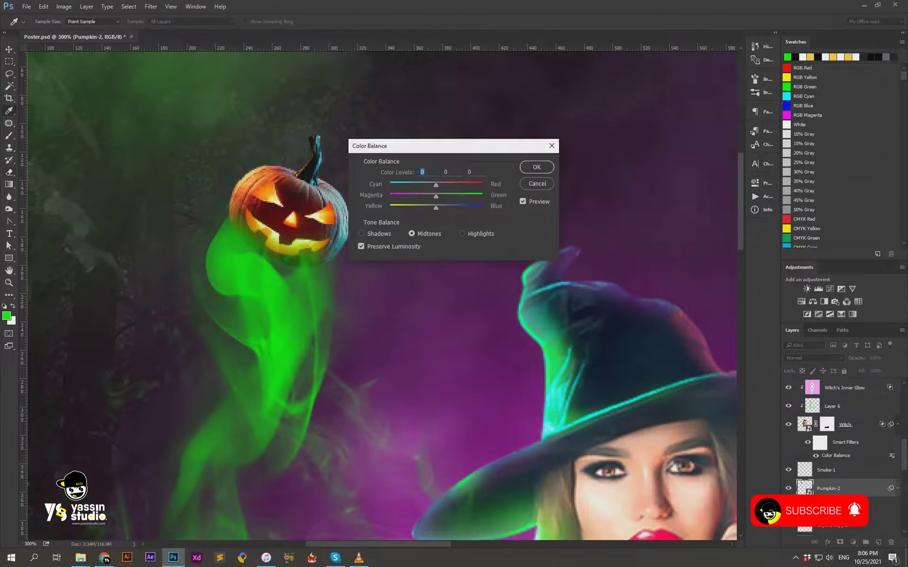
pyautogui.press('Return')
pyautogui.press('v')
pyautogui.hotkey('ctrl', '0')
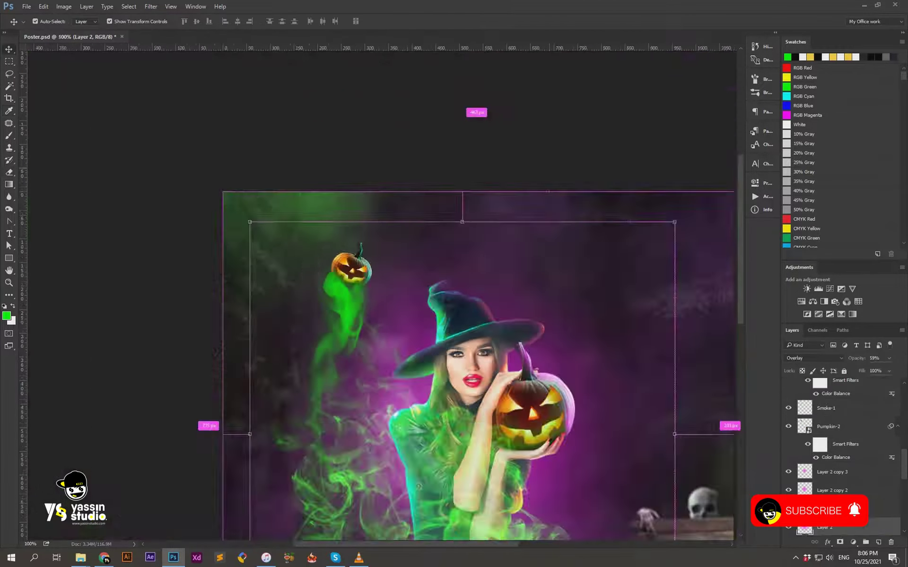
pyautogui.hotkey('ctrl', '+')
pyautogui.moveTo(369, 185); pyautogui.dragTo(383, 215)
pyautogui.press('Return')
# Warp the Smoke-1 layer to shape the trail beneath the pumpkin.
pyautogui.hotkey('alt', ']')
pyautogui.rightClick(281, 296)
pyautogui.press('Escape')
pyautogui.rightClick(310, 296)
pyautogui.click(331, 367)
pyautogui.press('Return')
pyautogui.hotkey('ctrl', '0')
# Try Soft Light on Smoke-1, then settle on a brighter blend mode.
pyautogui.click(813, 358)
pyautogui.click(804, 449)
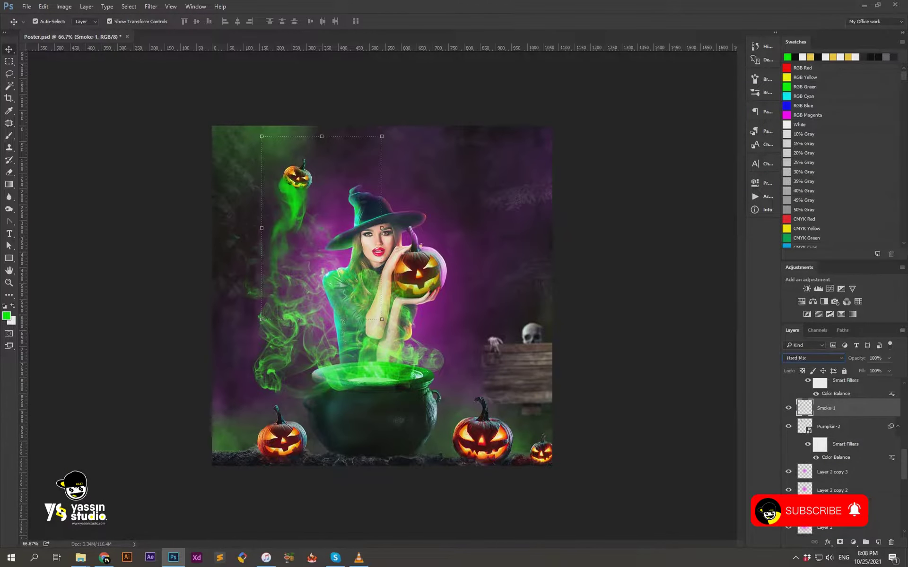
pyautogui.click(813, 358)
pyautogui.click(804, 411)
pyautogui.hotkey('ctrl', '1')
# Try a flipped duplicate of Smoke-1 on the right side, then delete it.
pyautogui.click(832, 408)
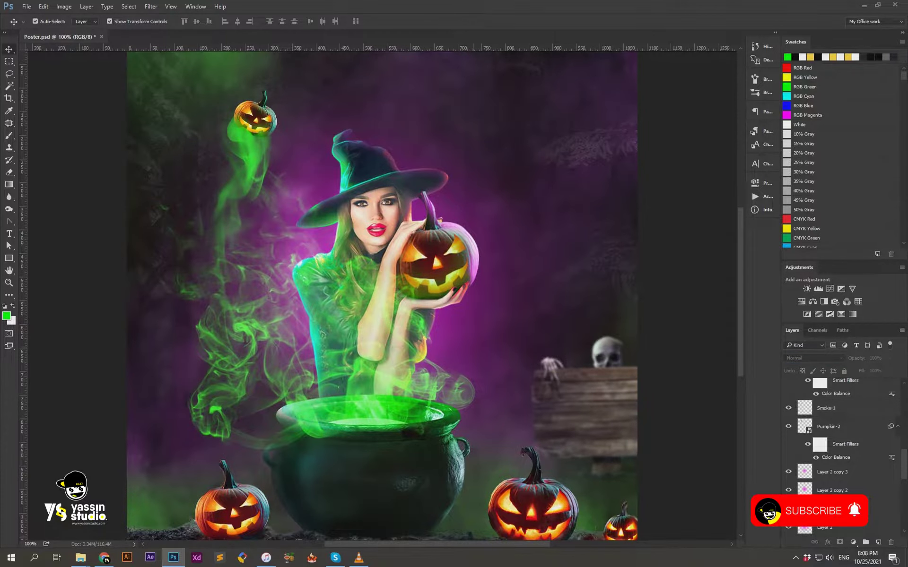
pyautogui.hotkey('ctrl', 'j')
pyautogui.hotkey('ctrl', 't')
pyautogui.moveTo(292, 261); pyautogui.dragTo(559, 260)
pyautogui.rightClick(506, 209)
pyautogui.click(530, 357)
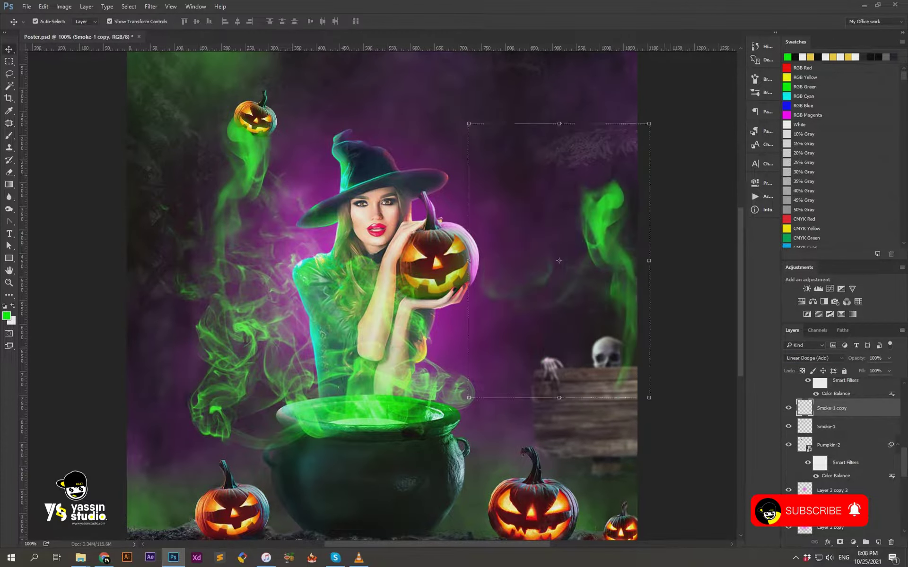
pyautogui.moveTo(691, 148); pyautogui.dragTo(703, 208)
pyautogui.press('Return')
pyautogui.press('Delete')
pyautogui.hotkey('ctrl', 'shift', 'alt', 'n')
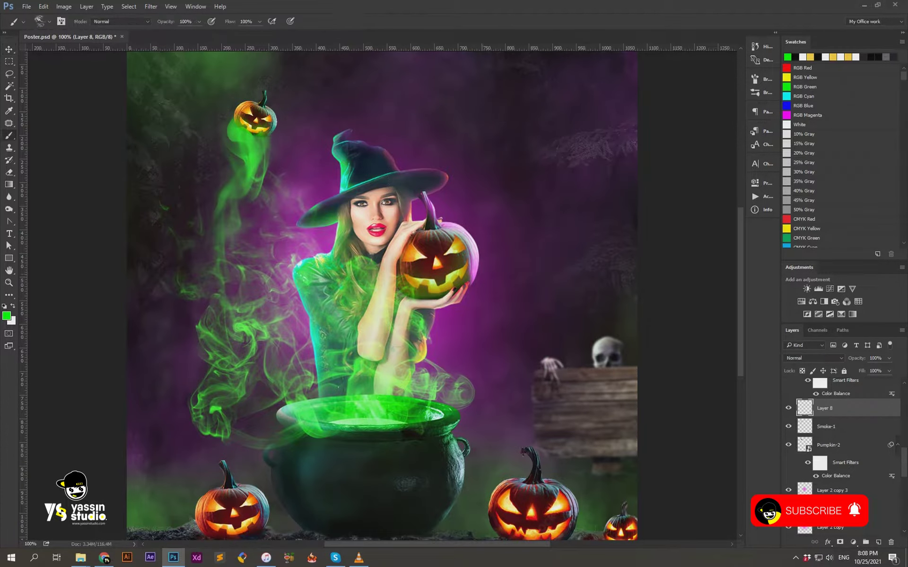
# Stamp a green smoke brush shape on a new empty layer on the right.
pyautogui.press('b')
pyautogui.press('F5')
pyautogui.hotkey('ctrl', 'shift', 'alt', 'n')
pyautogui.press('b')
pyautogui.click(45, 22)
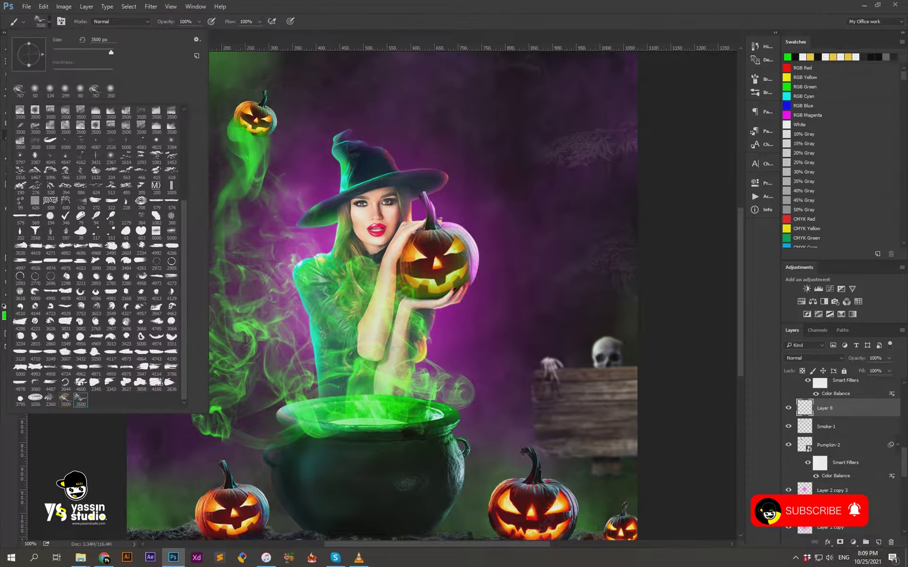
pyautogui.press('Escape')
pyautogui.click(428, 212)
# Scale, rotate and place the new smoke on the right, and enlarge the top-right pumpkin.
pyautogui.hotkey('ctrl', 't')
pyautogui.moveTo(564, 238)
pyautogui.mouseDown()
pyautogui.moveTo(487, 256)
pyautogui.moveTo(591, 227)
pyautogui.mouseUp()
pyautogui.moveTo(662, 76); pyautogui.dragTo(685, 111)
pyautogui.press('Return')
pyautogui.moveTo(716, 186); pyautogui.dragTo(718, 185)
pyautogui.press('e')
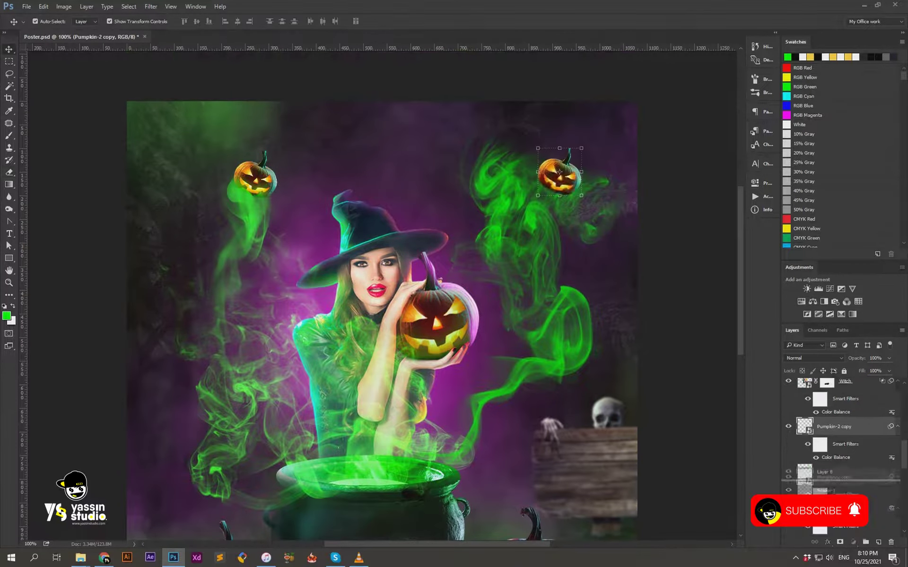
pyautogui.moveTo(634, 124); pyautogui.dragTo(641, 132)
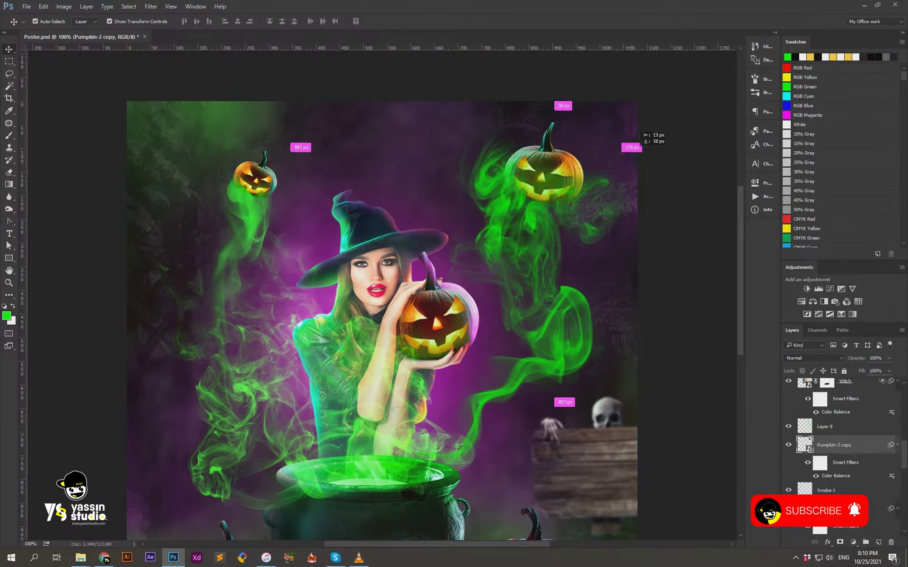
# Warp the smoke layer so it curves inward around the top-right pumpkin.
pyautogui.click(824, 427)
pyautogui.hotkey('ctrl', 't')
pyautogui.rightClick(509, 211)
pyautogui.click(525, 298)
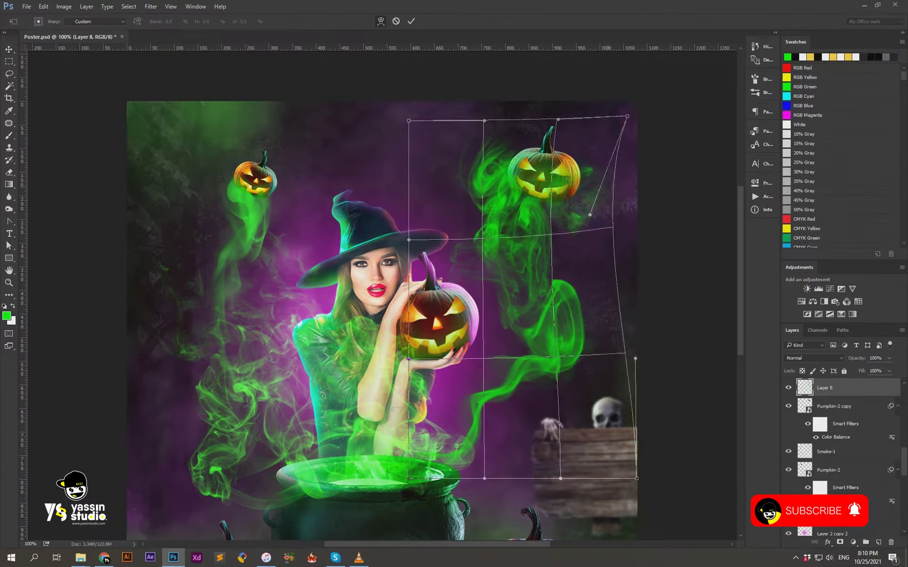
pyautogui.moveTo(599, 201); pyautogui.dragTo(539, 149)
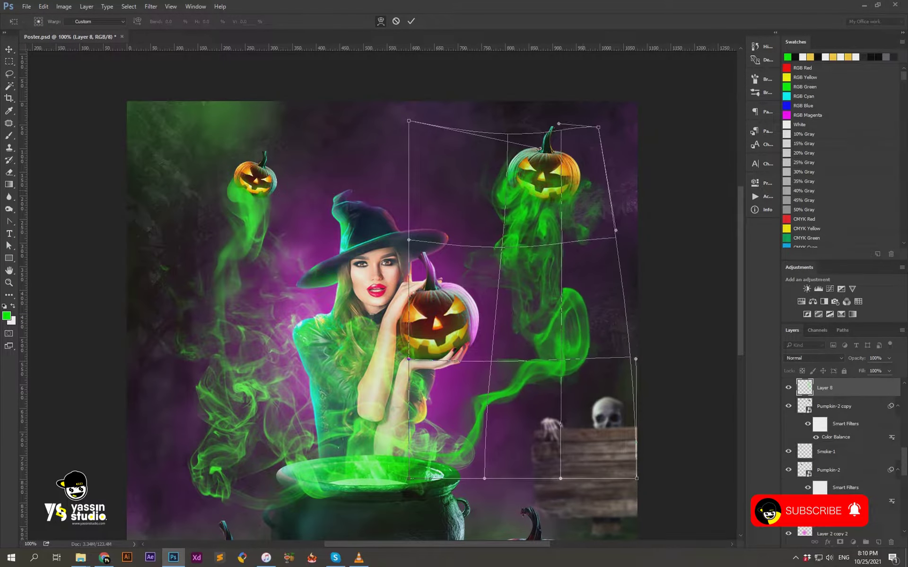
pyautogui.press('Return')
pyautogui.press('b')
# Erase the excess smoke beside the top-right pumpkin.
pyautogui.press('e')
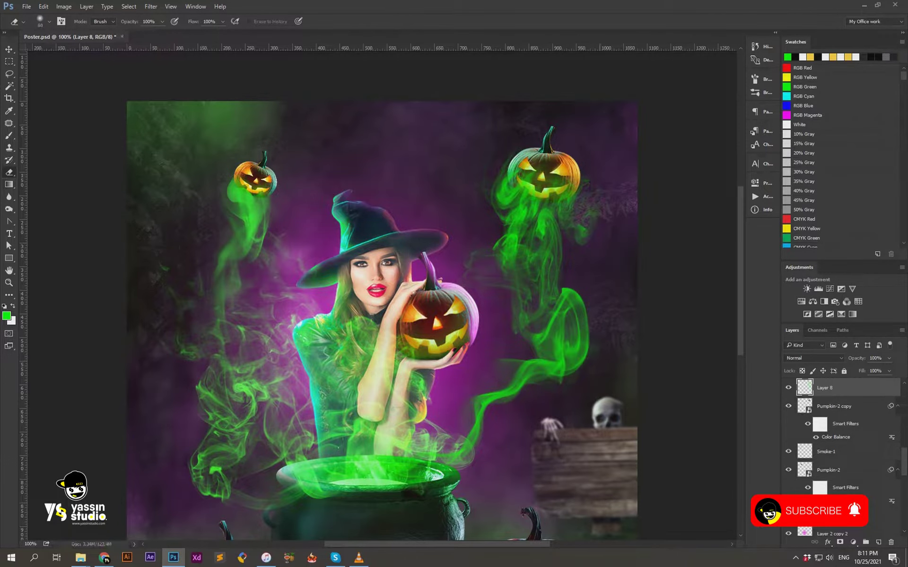
pyautogui.moveTo(578, 199); pyautogui.dragTo(579, 225)
pyautogui.hotkey('ctrl', '-')
pyautogui.hotkey('ctrl', '-')
pyautogui.press('v')
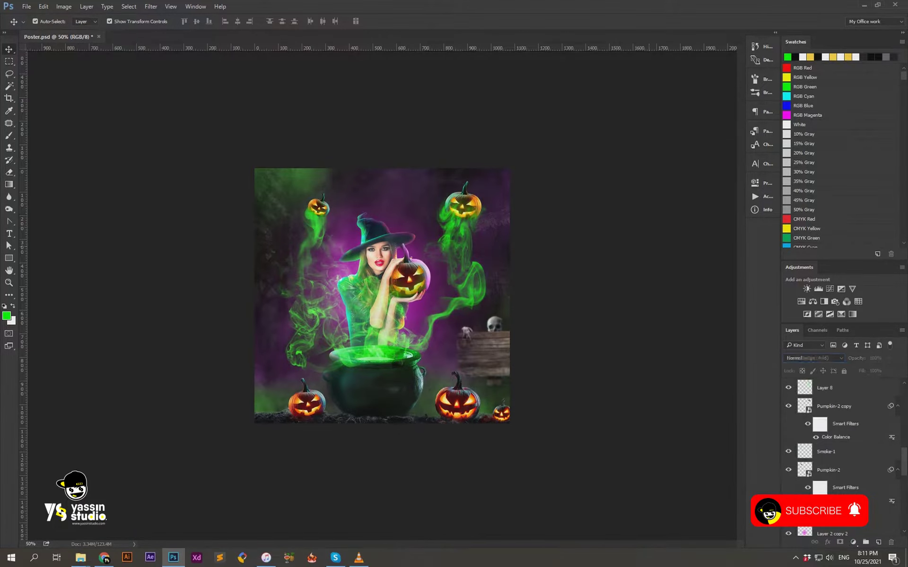
pyautogui.hotkey('ctrl', '+')
pyautogui.hotkey('ctrl', '+')
# Open the Witch smart object and add a Black & White adjustment layer.
pyautogui.keyDown('ctrl'); pyautogui.click(383, 296); pyautogui.keyUp('ctrl')
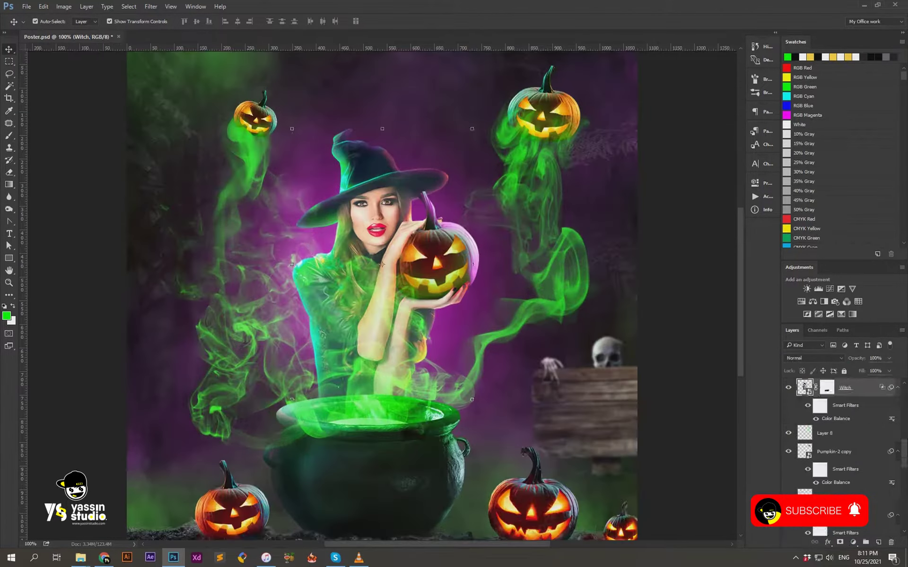
pyautogui.doubleClick(383, 296)
pyautogui.click(853, 542)
pyautogui.click(832, 449)
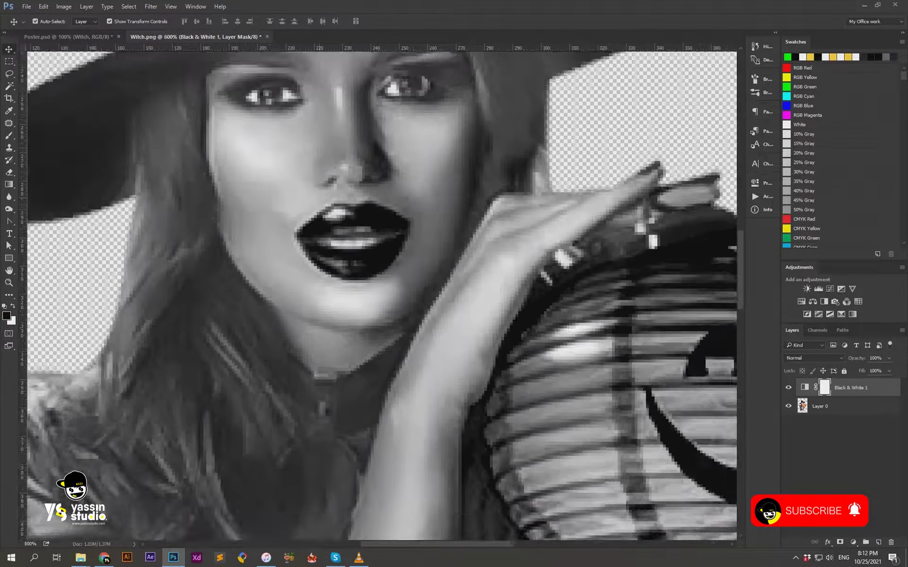
# Paint the Black & White mask over the lips with a small soft brush, then save Witch.psb.
pyautogui.press('b')
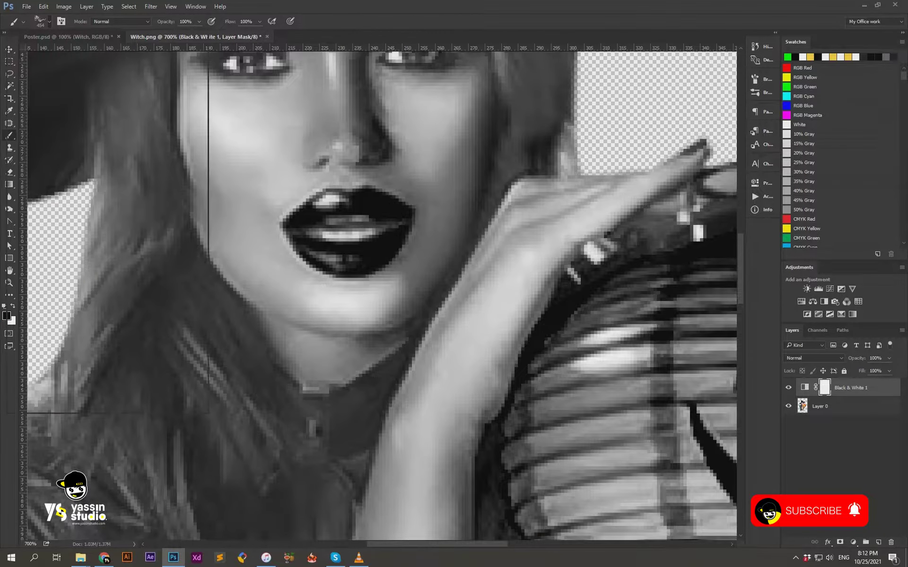
pyautogui.keyDown('alt'); pyautogui.rightClick(355, 232); pyautogui.keyUp('alt')
pyautogui.moveTo(384, 204)
pyautogui.mouseDown()
pyautogui.moveTo(296, 220)
pyautogui.moveTo(407, 208)
pyautogui.moveTo(374, 258)
pyautogui.moveTo(293, 246)
pyautogui.mouseUp()
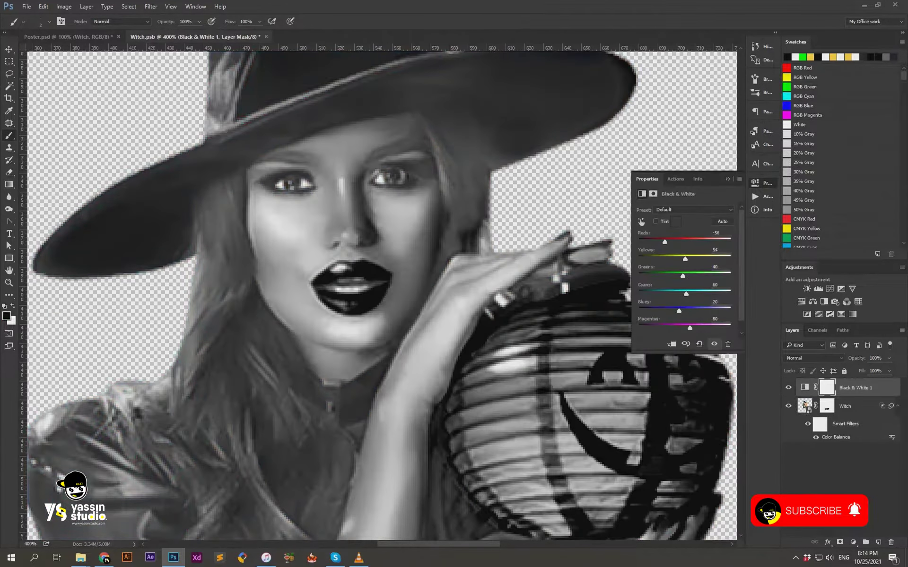
pyautogui.hotkey('ctrl', '+')
pyautogui.hotkey('ctrl', '+')
pyautogui.hotkey('ctrl', '+')
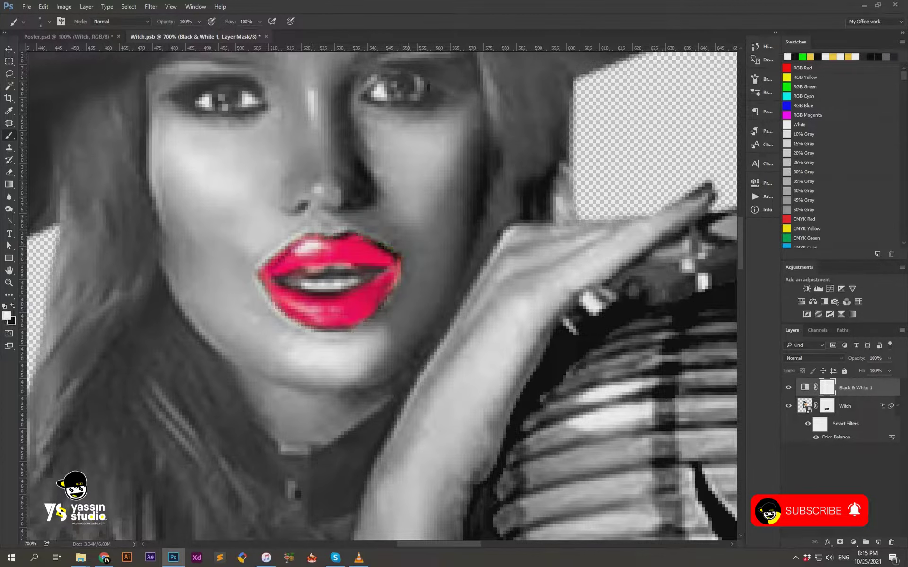
pyautogui.press('x')
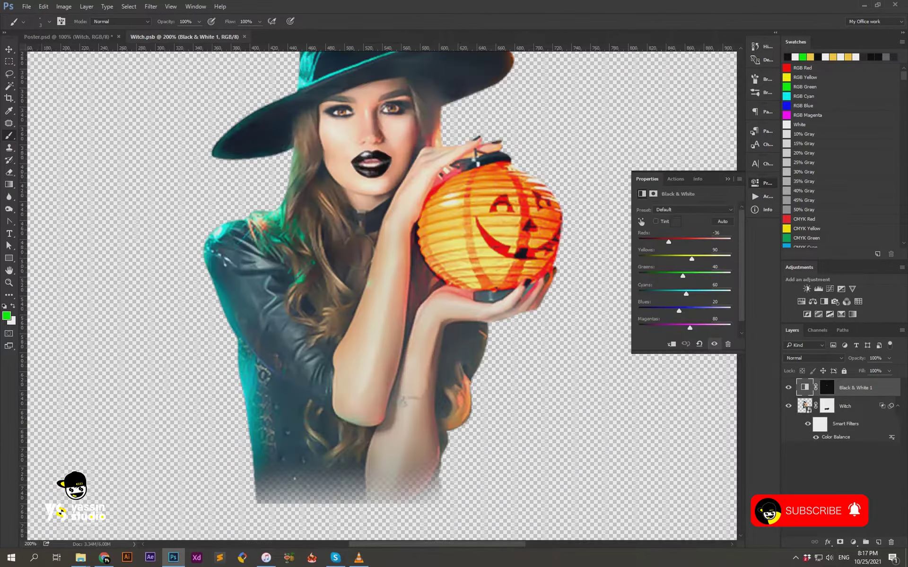
pyautogui.hotkey('ctrl', 'w')
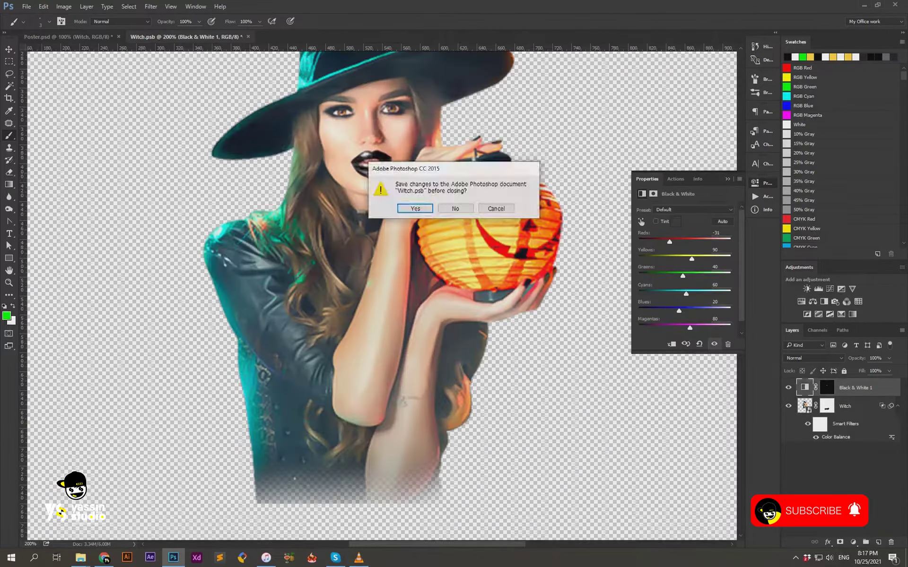
pyautogui.press('Return')
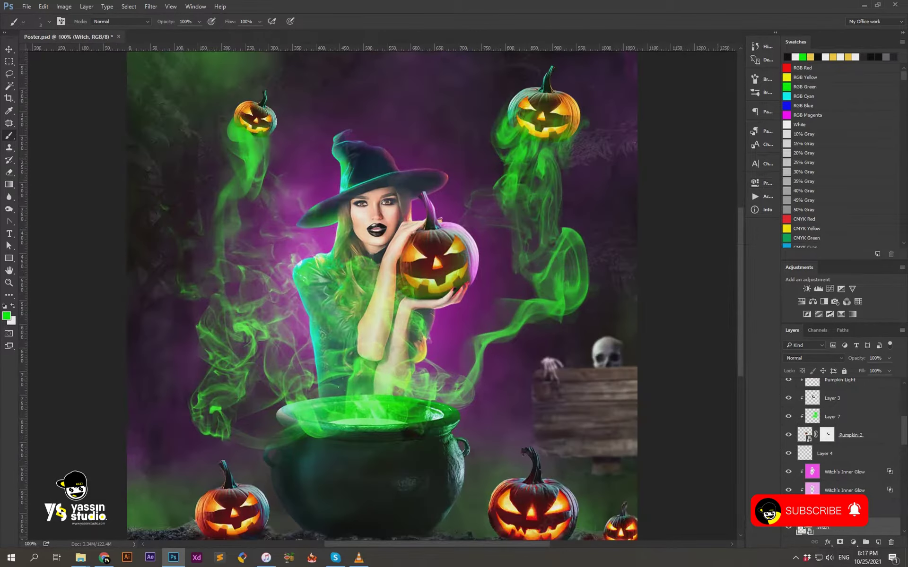
pyautogui.hotkey('ctrl', '-')
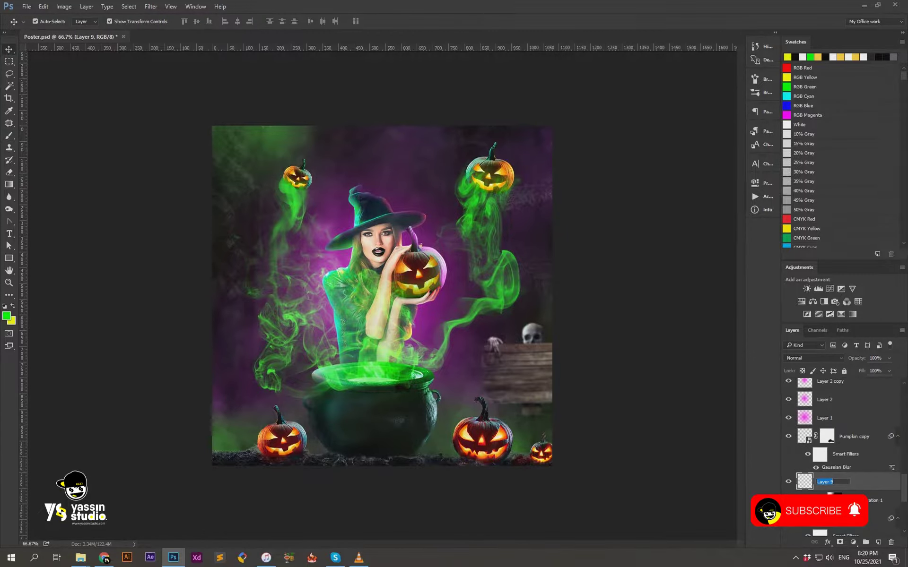
# Fill a new layer with 50% grey, add a dark Camera Raw vignette, and blend it Overlay.
pyautogui.hotkey('shift', 'F5')
pyautogui.click(304, 149)
pyautogui.click(283, 213)
pyautogui.click(369, 150)
pyautogui.hotkey('ctrl', '+')
pyautogui.click(129, 6)
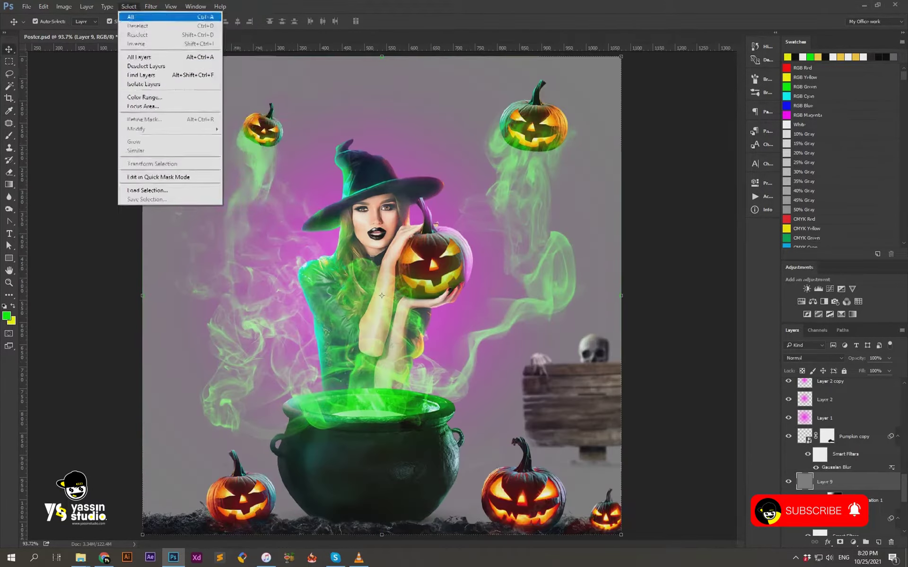
pyautogui.hotkey('shift', 'ctrl', 'a')
pyautogui.click(822, 28)
pyautogui.click(813, 358)
pyautogui.click(804, 477)
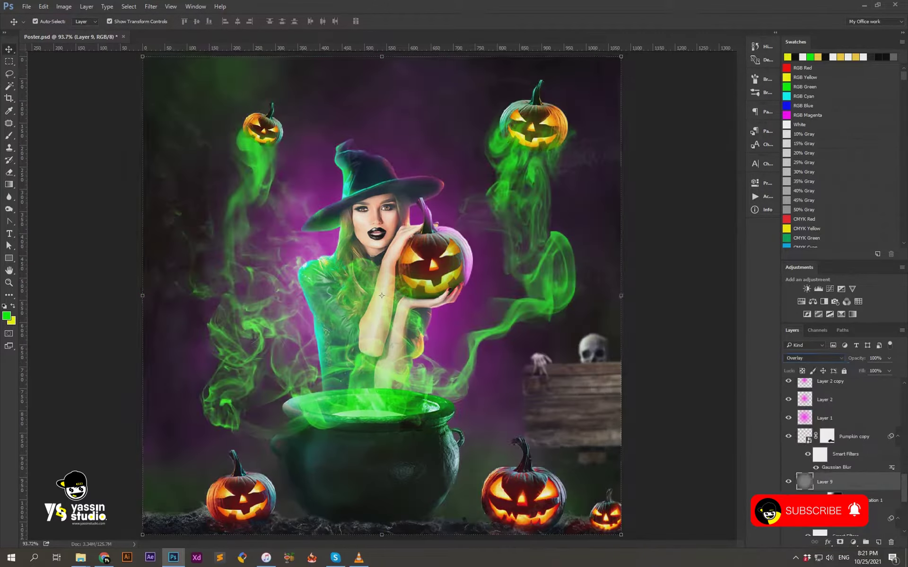
pyautogui.hotkey('ctrl', '-')
pyautogui.hotkey('ctrl', 'alt', 'a')
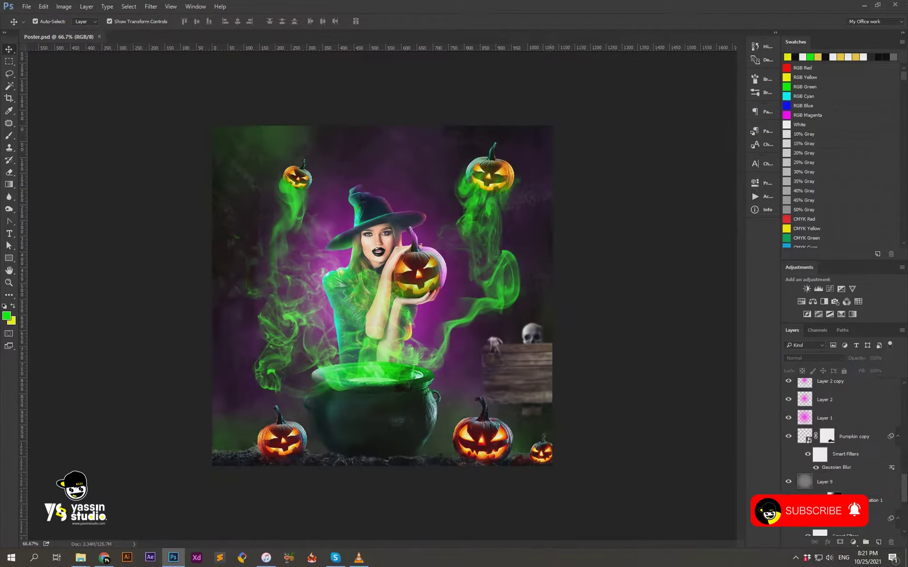
# Paint green glow along the bottom of the poster with a cloudy brush on new layers.
pyautogui.scroll(-5, 842, 454)
pyautogui.scroll(-4, 842, 454)
pyautogui.click(832, 438)
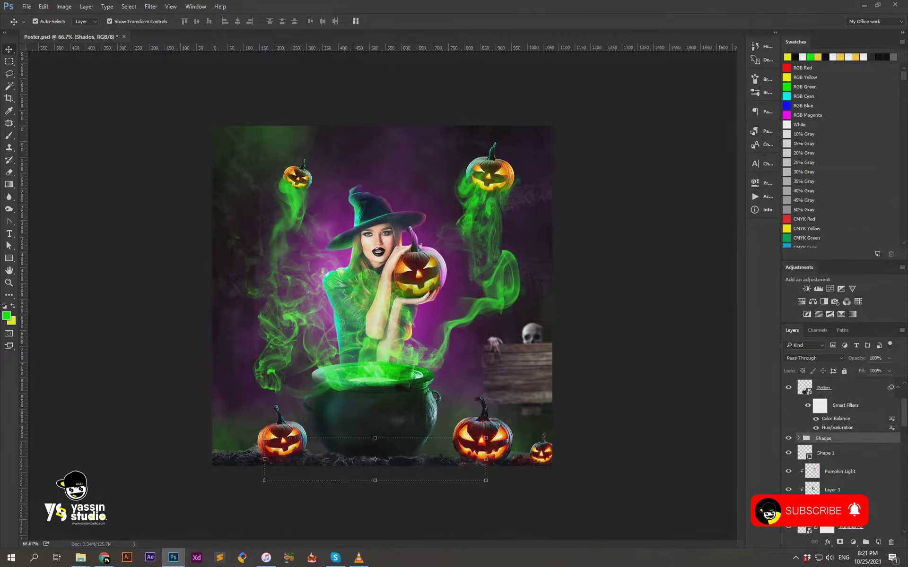
pyautogui.hotkey('ctrl', 'shift', 'alt', 'n')
pyautogui.press('b')
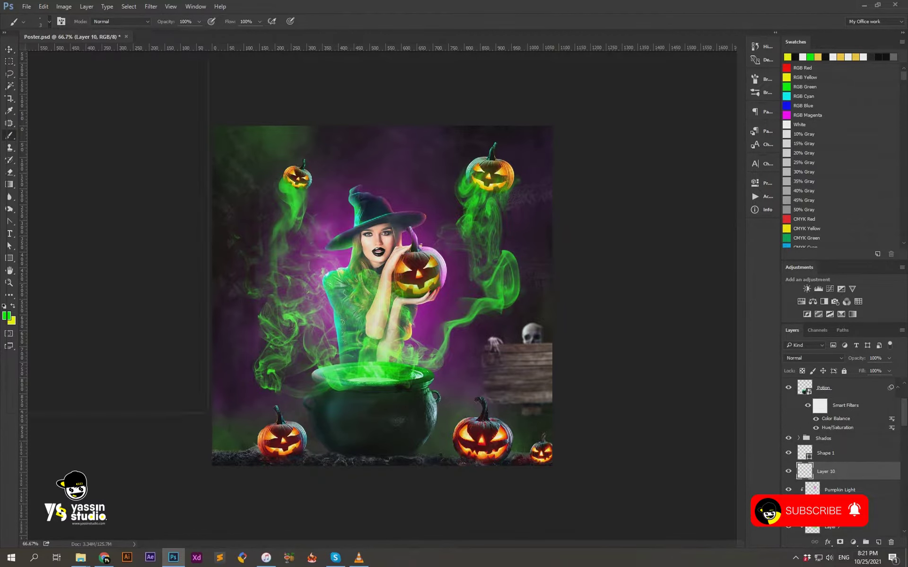
pyautogui.click(45, 21)
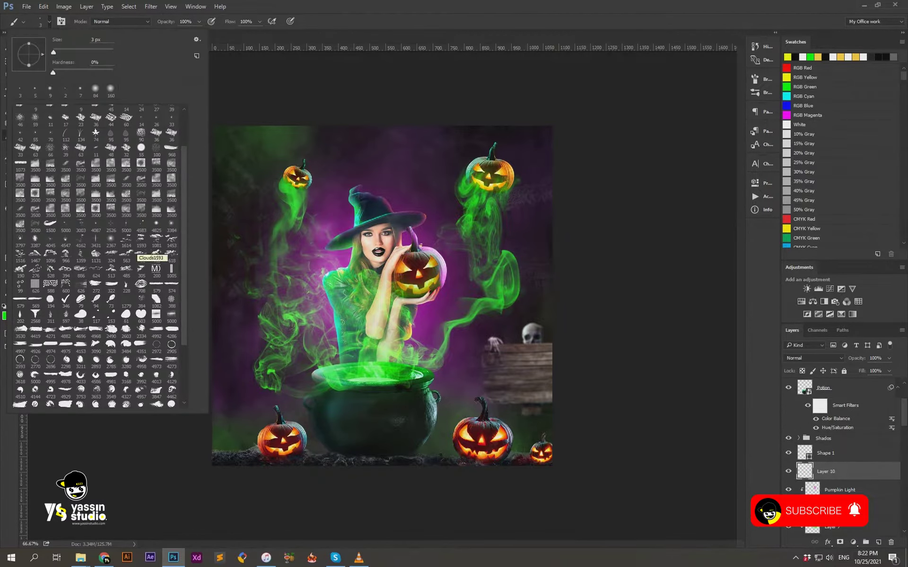
pyautogui.doubleClick(36, 220)
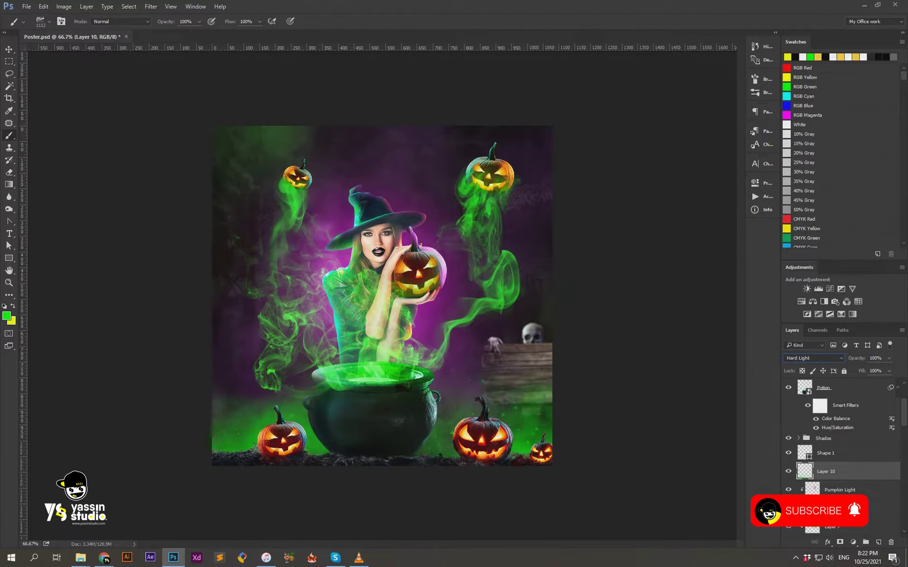
pyautogui.hotkey('ctrl', 'shift', 'alt', 'n')
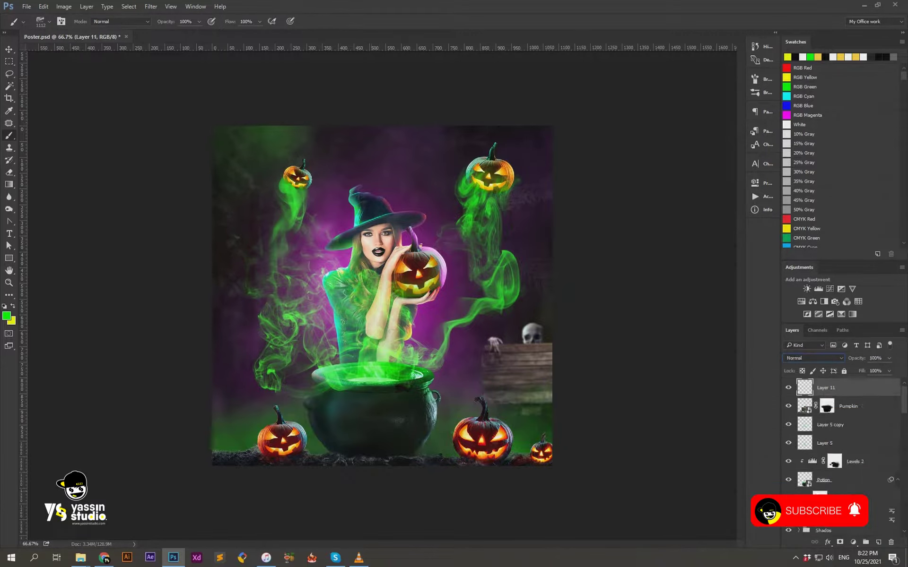
pyautogui.moveTo(213, 454); pyautogui.dragTo(551, 454)
pyautogui.press('v')
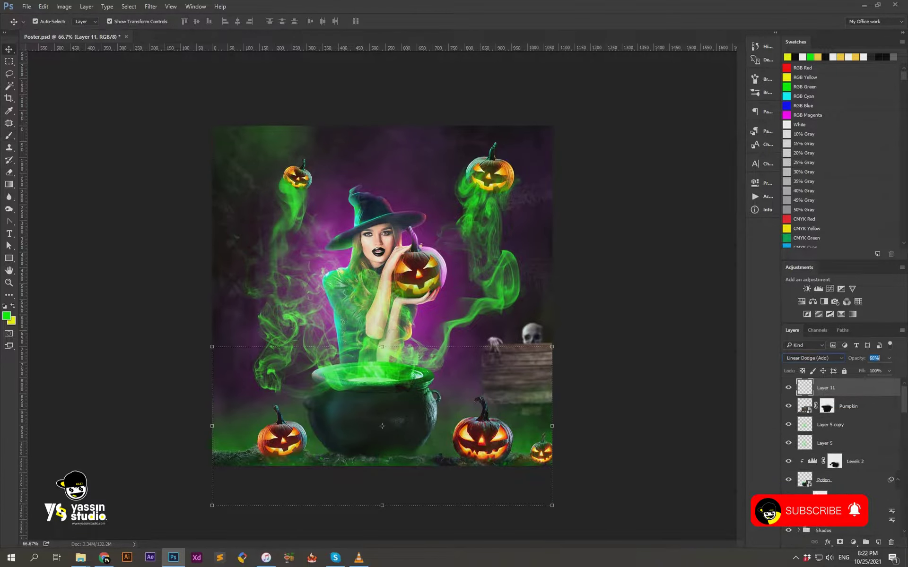
# Paint a soft green glow on a layer clipped to Pumpkin, blending Screen at 85% opacity.
pyautogui.click(848, 406)
pyautogui.hotkey('ctrl', 'shift', 'alt', 'n')
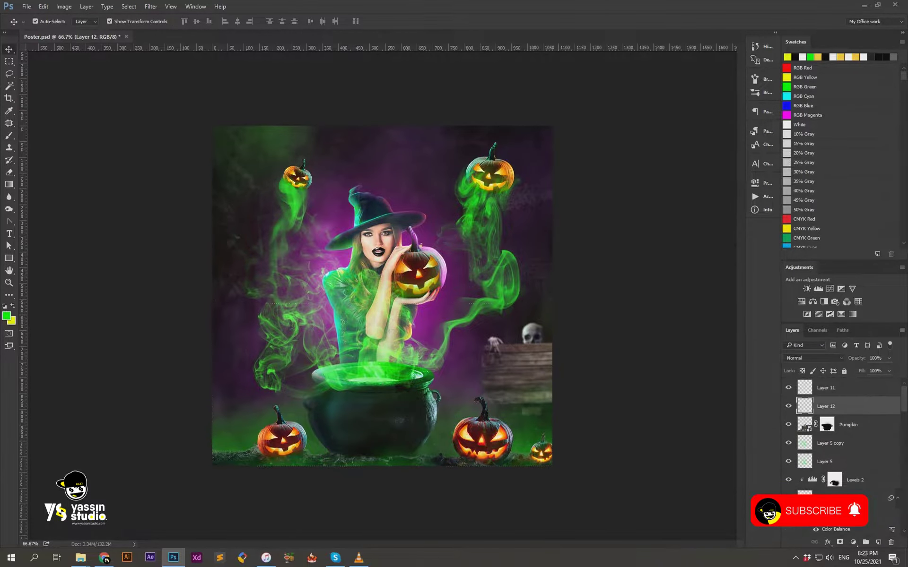
pyautogui.hotkey('ctrl', '1')
pyautogui.press('b')
pyautogui.rightClick(209, 299)
pyautogui.click(110, 91)
pyautogui.press('Return')
pyautogui.hotkey('ctrl', 'alt', 'g')
pyautogui.click(813, 358)
pyautogui.click(804, 425)
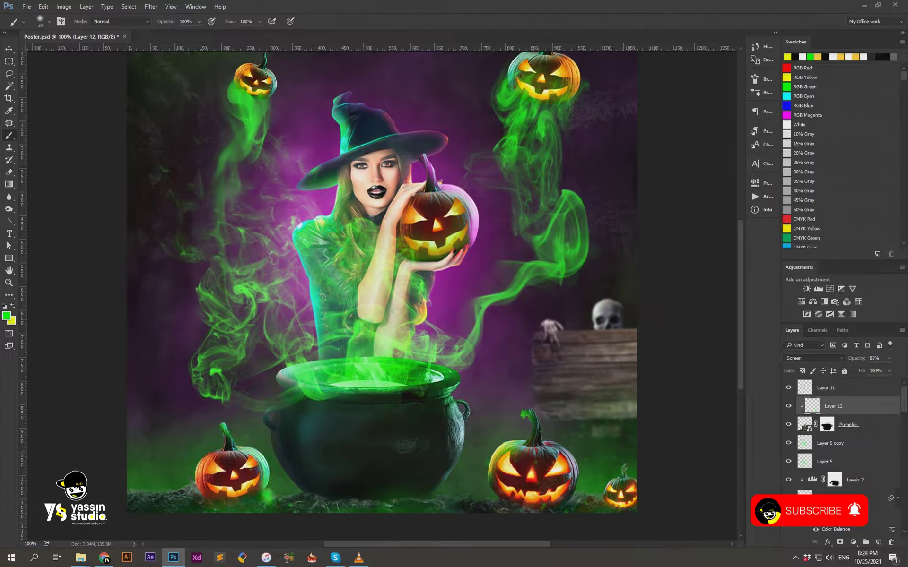
pyautogui.press('e')
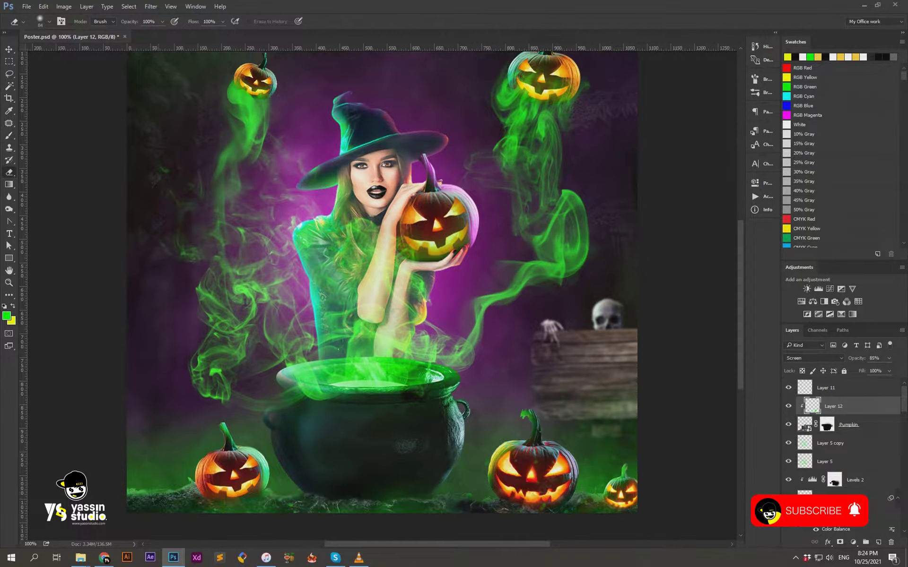
pyautogui.press('v')
pyautogui.hotkey('ctrl', '-')
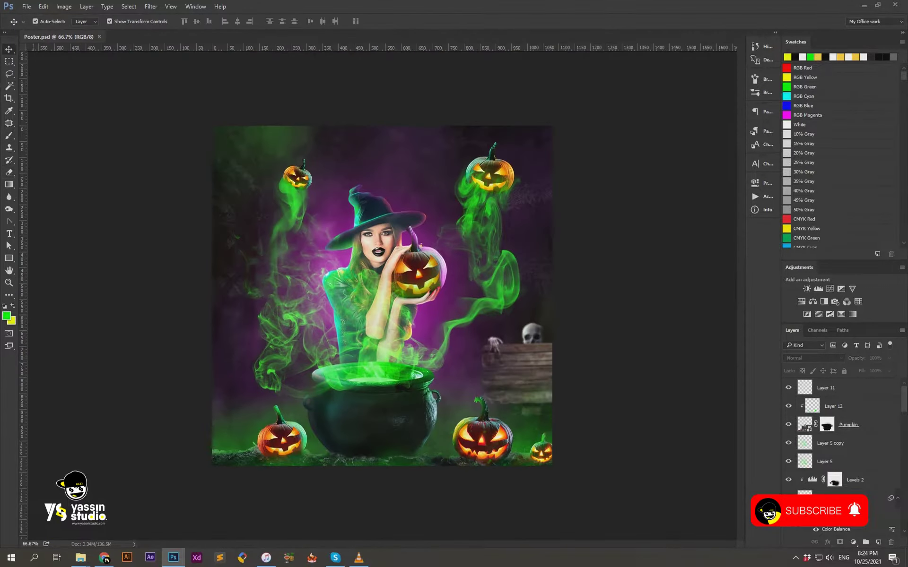
# Type a white 'Halloween' title and scale it up across the cauldron.
pyautogui.press('t')
pyautogui.click(382, 403)
pyautogui.click(330, 21)
pyautogui.click(640, 356)
pyautogui.press('Return')
pyautogui.write('Halloween')
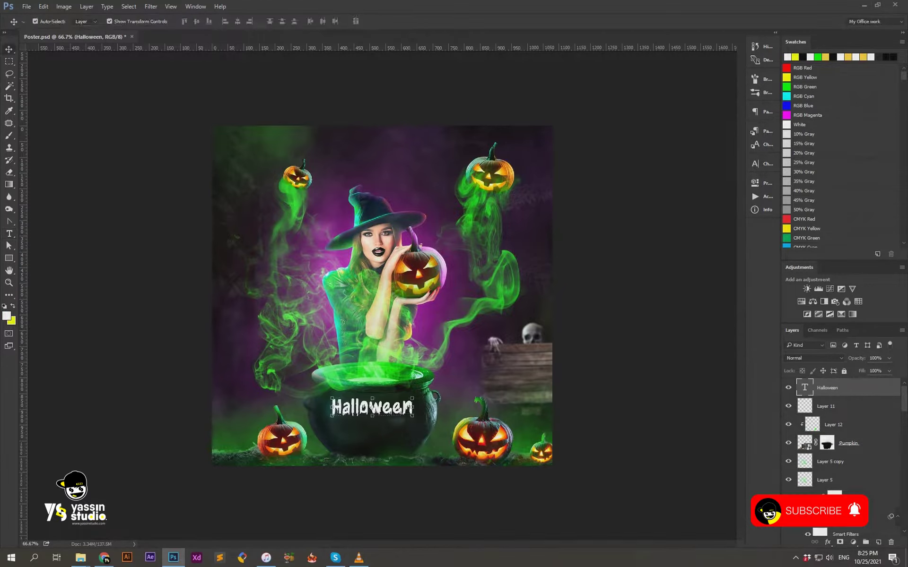
pyautogui.hotkey('ctrl', 't')
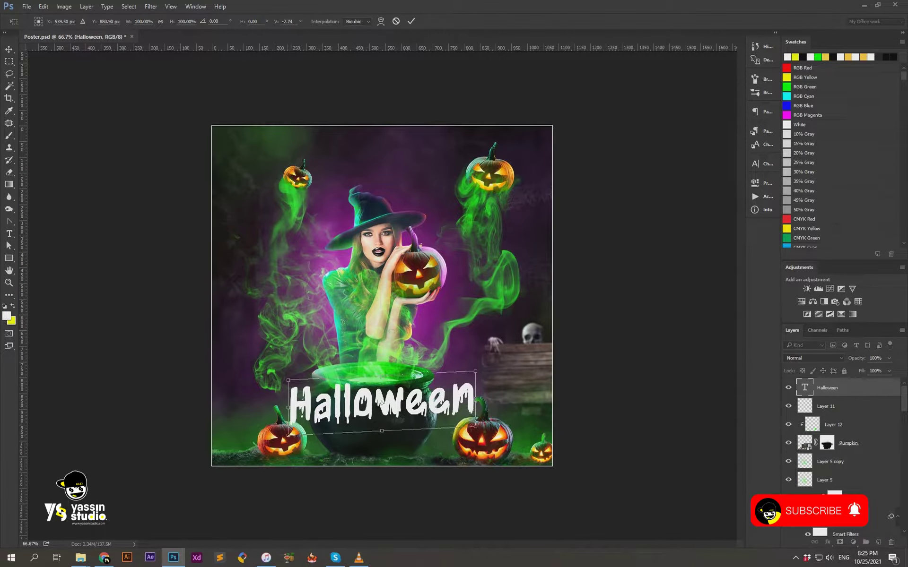
pyautogui.press('Return')
pyautogui.moveTo(827, 387); pyautogui.dragTo(828, 450)
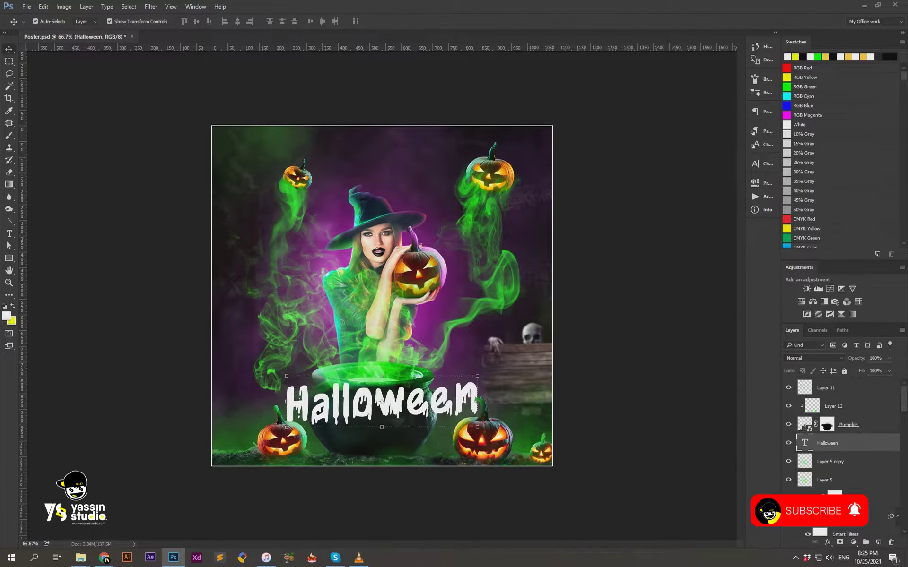
pyautogui.click(762, 163)
pyautogui.hotkey('ctrl', 't')
pyautogui.moveTo(477, 376); pyautogui.dragTo(481, 368)
pyautogui.press('Return')
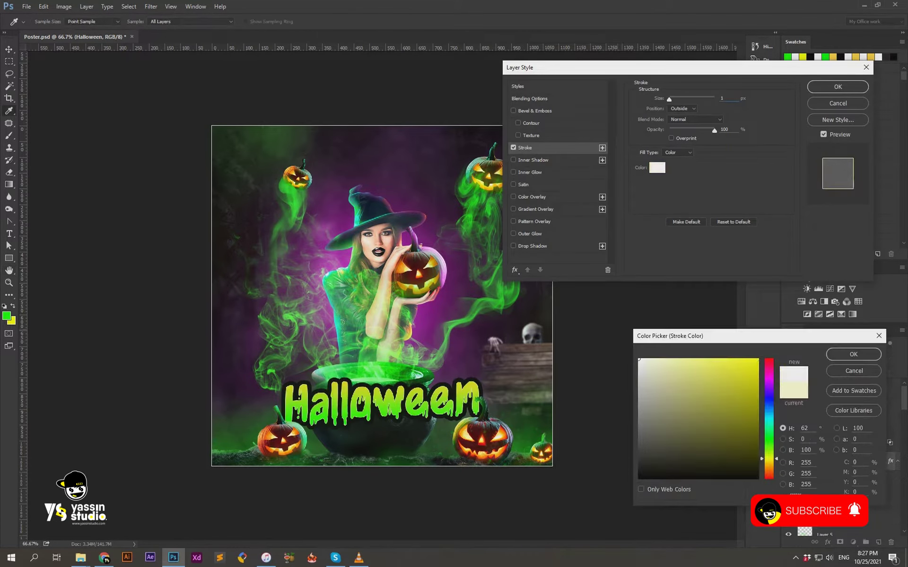
# Add a clipped layer and a Linear Dodge (Add) yellow glow layer on the title.
pyautogui.hotkey('ctrl', 'shift', 'alt', 'n')
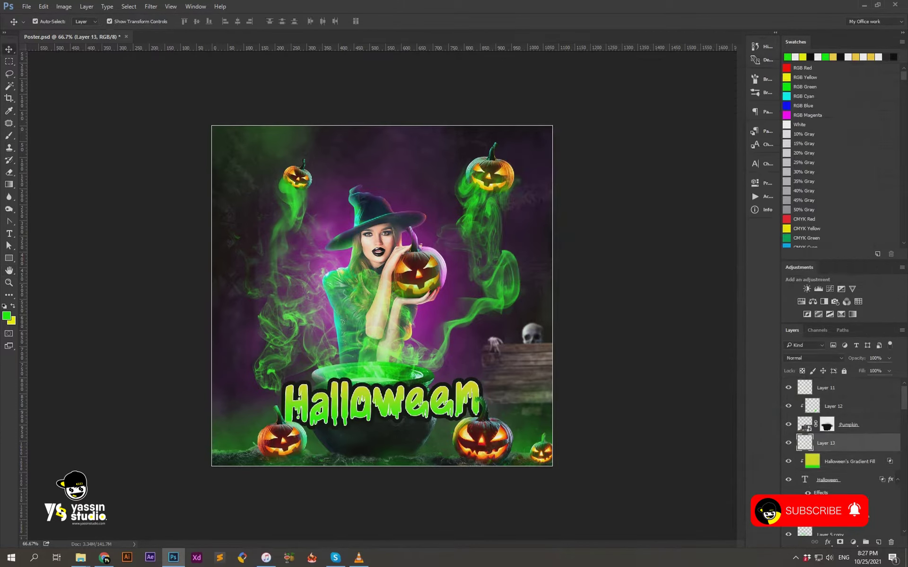
pyautogui.rightClick(846, 443)
pyautogui.click(804, 213)
pyautogui.press('b')
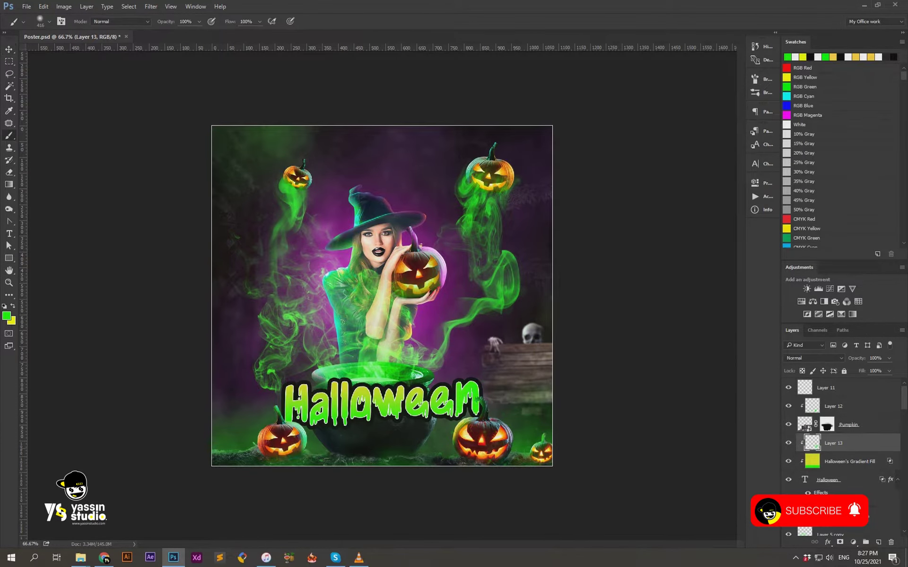
pyautogui.press('x')
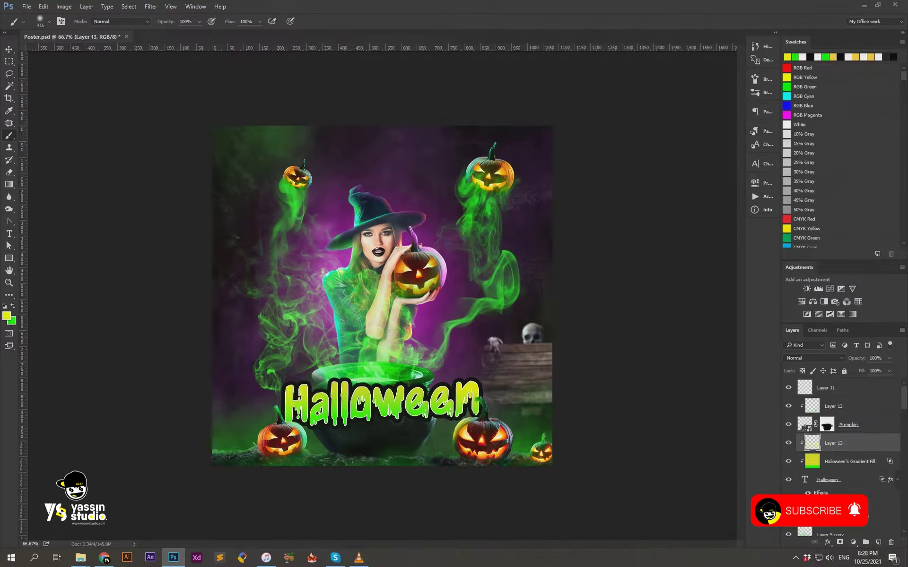
pyautogui.hotkey('ctrl', 'shift', 'alt', 'n')
pyautogui.click(441, 390)
pyautogui.press('v')
pyautogui.hotkey('shift', 'alt', 'w')
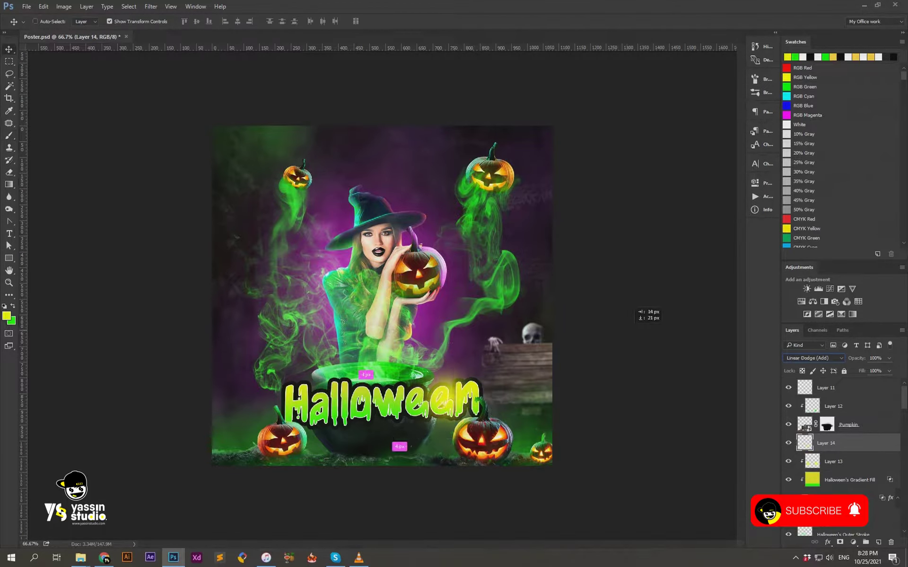
pyautogui.moveTo(625, 269); pyautogui.dragTo(627, 272)
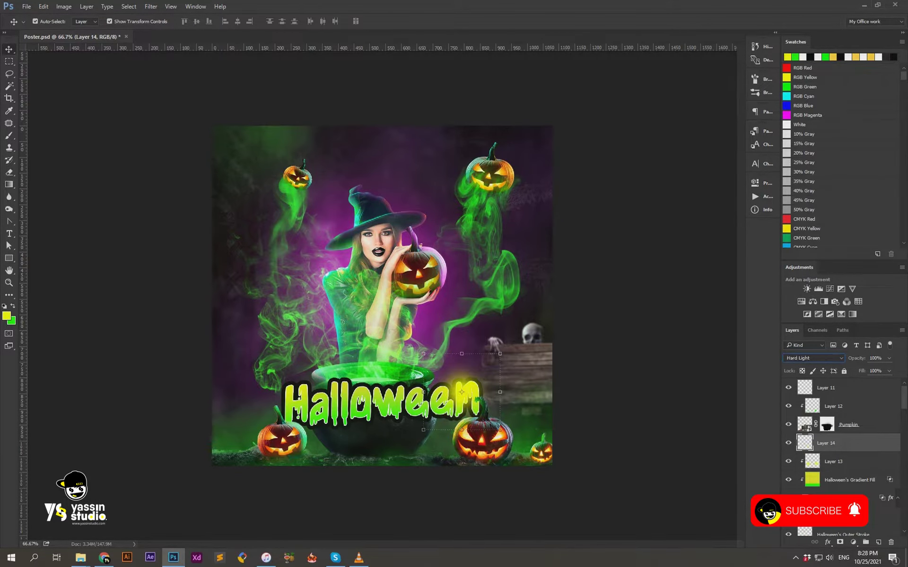
# Duplicate the yellow glow twice along the title and apply a 2 px magenta Stroke.
pyautogui.hotkey('ctrl', 'j')
pyautogui.moveTo(462, 392); pyautogui.dragTo(382, 392)
pyautogui.hotkey('ctrl', 'j')
pyautogui.moveTo(421, 354); pyautogui.dragTo(411, 363)
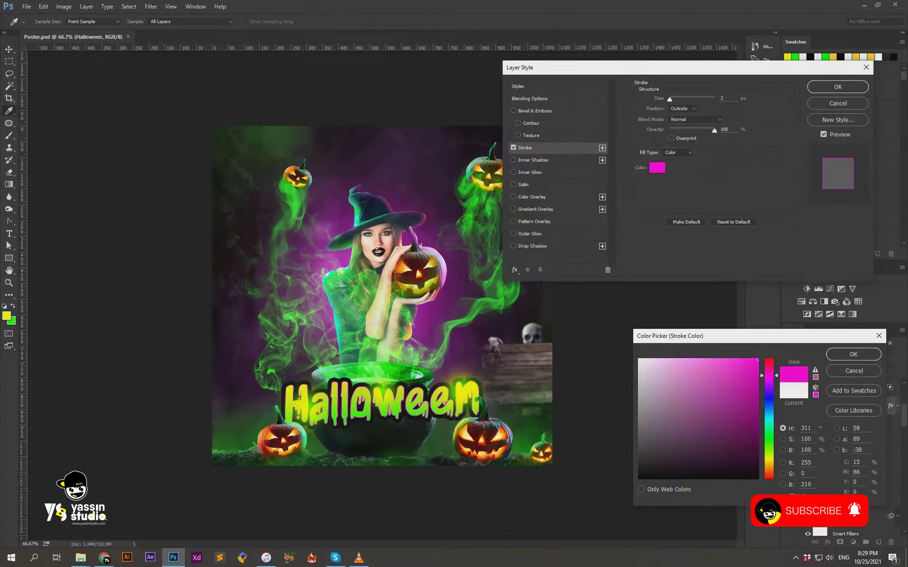
pyautogui.press('Return')
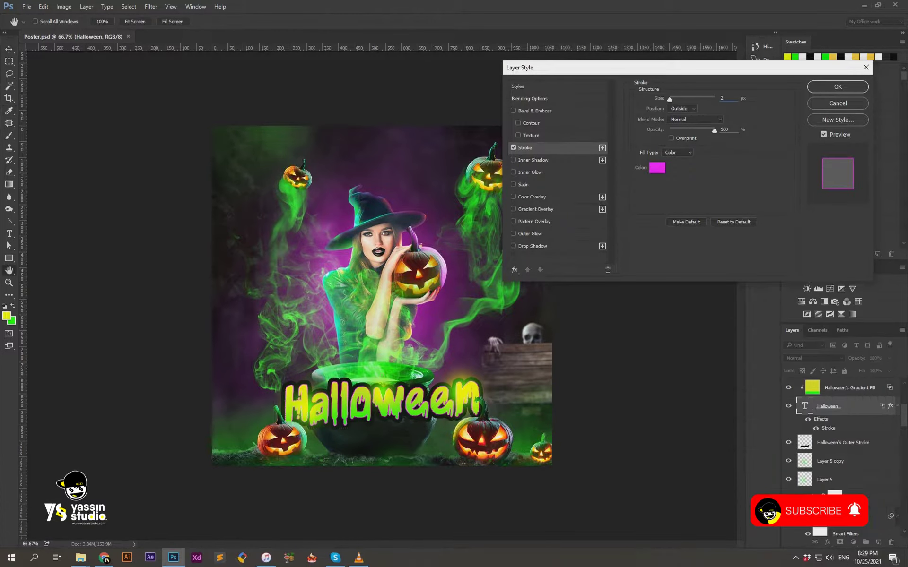
pyautogui.press('Return')
# Type 'Dance Night' below the title, narrow it, and move it under Halloween.
pyautogui.press('t')
pyautogui.click(383, 441)
pyautogui.write('Dance Night')
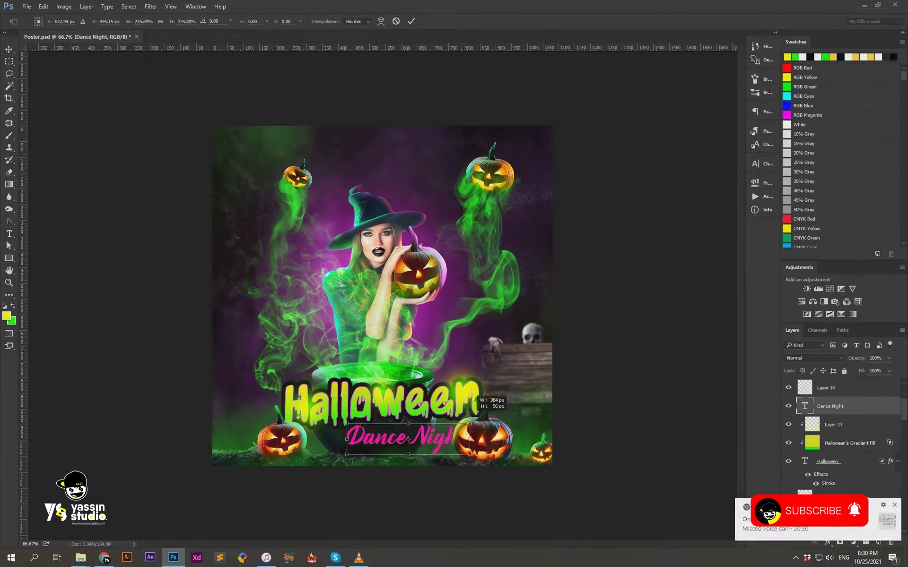
pyautogui.hotkey('ctrl', 'Return')
pyautogui.press('v')
pyautogui.hotkey('ctrl', 't')
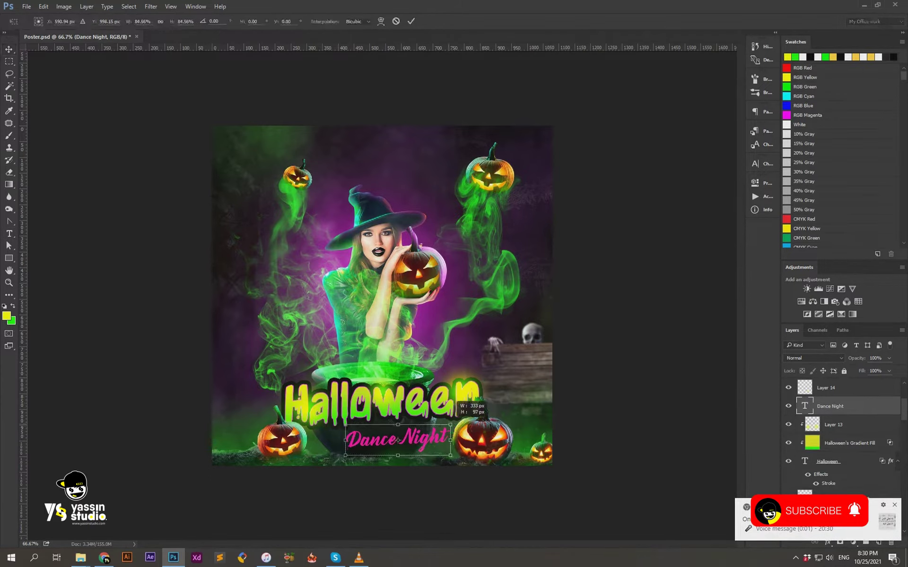
pyautogui.press('Return')
pyautogui.hotkey('ctrl', 'shift', ']')
pyautogui.moveTo(398, 440); pyautogui.dragTo(424, 433)
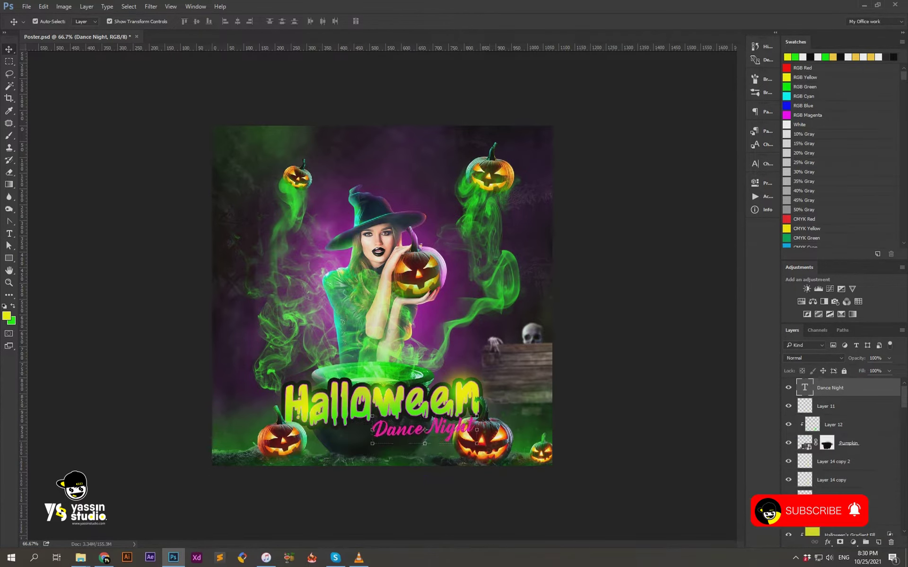
# Give Dance Night a dark Stroke layer style and convert the effect into its own layer.
pyautogui.click(827, 542)
pyautogui.click(818, 455)
pyautogui.click(657, 168)
pyautogui.click(671, 487)
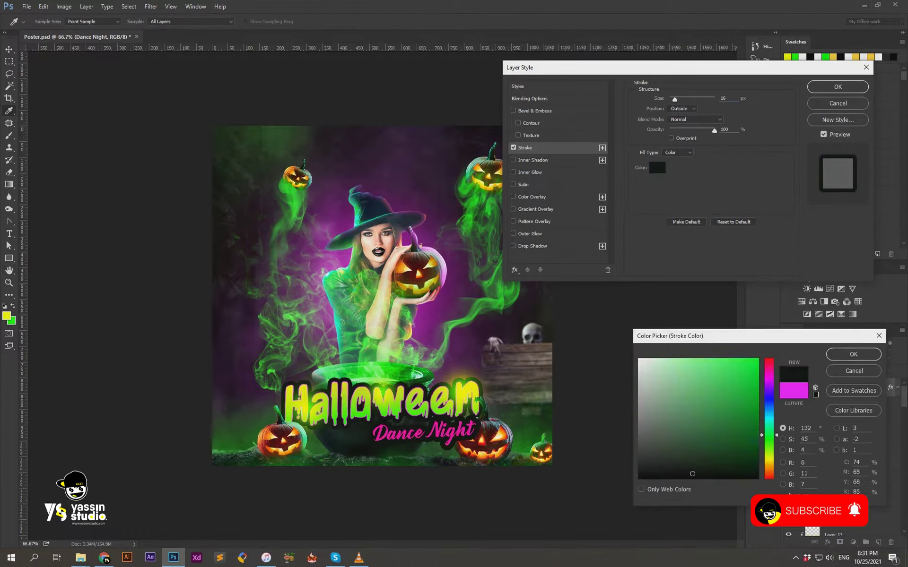
pyautogui.click(862, 351)
pyautogui.click(837, 87)
pyautogui.rightClick(890, 388)
pyautogui.click(804, 308)
pyautogui.rightClick(842, 424)
pyautogui.rightClick(890, 388)
pyautogui.click(801, 358)
# Reapply a Stroke layer style to Dance Night using a yellow colour.
pyautogui.click(828, 543)
pyautogui.click(818, 456)
pyautogui.click(657, 168)
pyautogui.click(861, 351)
pyautogui.click(837, 87)
pyautogui.hotkey('ctrl', '1')
# Paint magenta glow on new layers set to Screen and position the copies around Dance Night.
pyautogui.hotkey('ctrl', 'shift', 'alt', 'n')
pyautogui.press('i')
pyautogui.click(7, 316)
pyautogui.press('Return')
pyautogui.press('b')
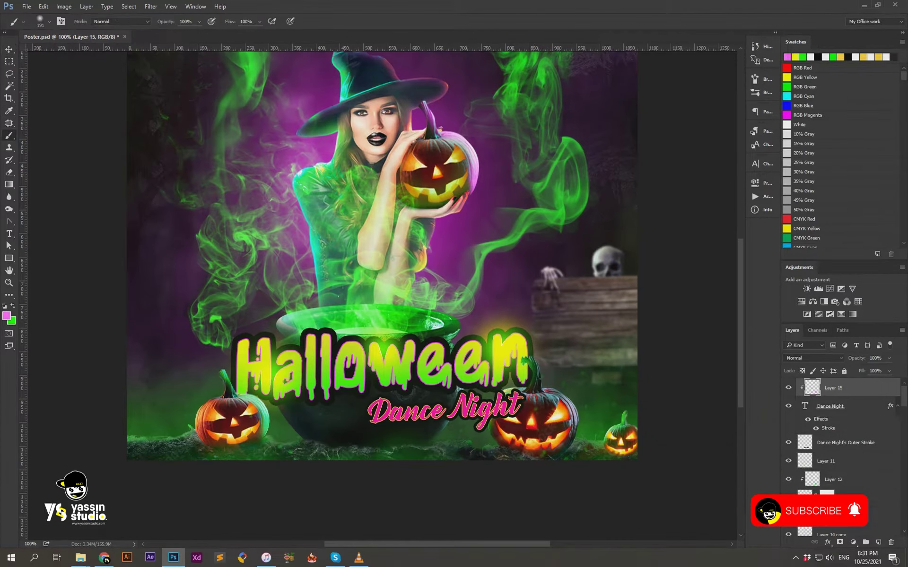
pyautogui.press('v')
pyautogui.hotkey('ctrl', 'shift', 'alt', 'n')
pyautogui.click(813, 358)
pyautogui.click(804, 435)
pyautogui.hotkey('shift', '+')
pyautogui.moveTo(501, 401)
pyautogui.mouseDown()
pyautogui.moveTo(378, 404)
pyautogui.moveTo(443, 408)
pyautogui.mouseUp()
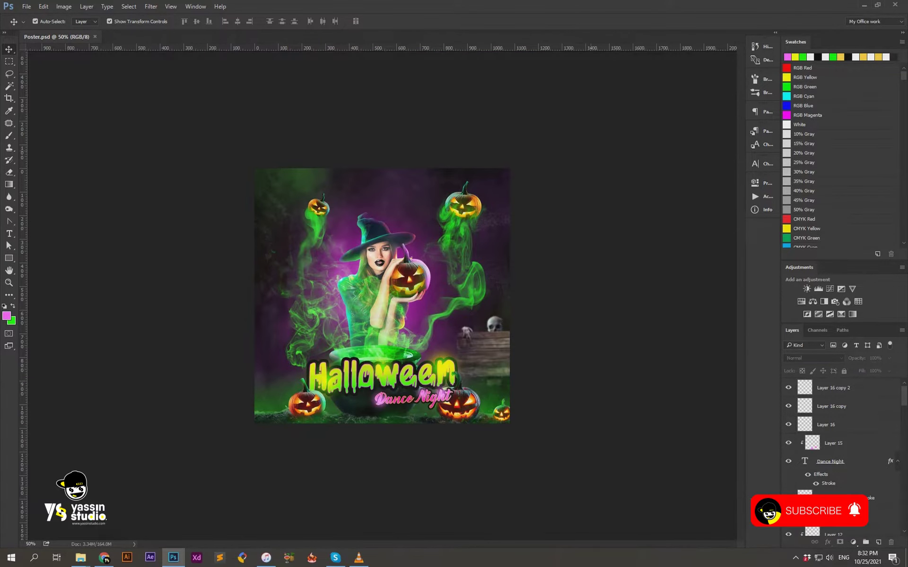
pyautogui.hotkey('ctrl', '+')
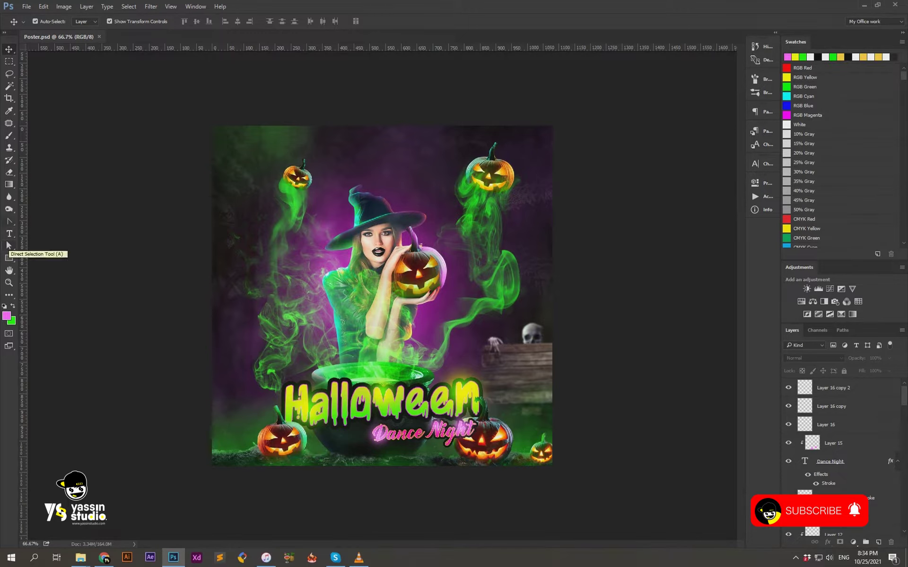
# Add a Curves adjustment layer with darker shadows and brighter highlights for more contrast.
pyautogui.click(853, 542)
pyautogui.click(766, 392)
pyautogui.moveTo(711, 248); pyautogui.dragTo(711, 245)
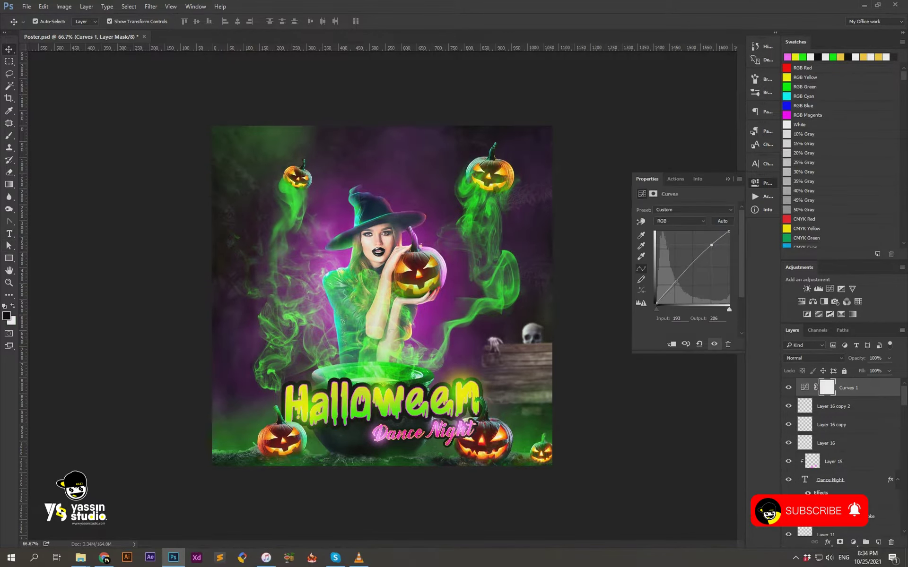
pyautogui.moveTo(674, 286); pyautogui.dragTo(674, 288)
pyautogui.moveTo(711, 245); pyautogui.dragTo(711, 244)
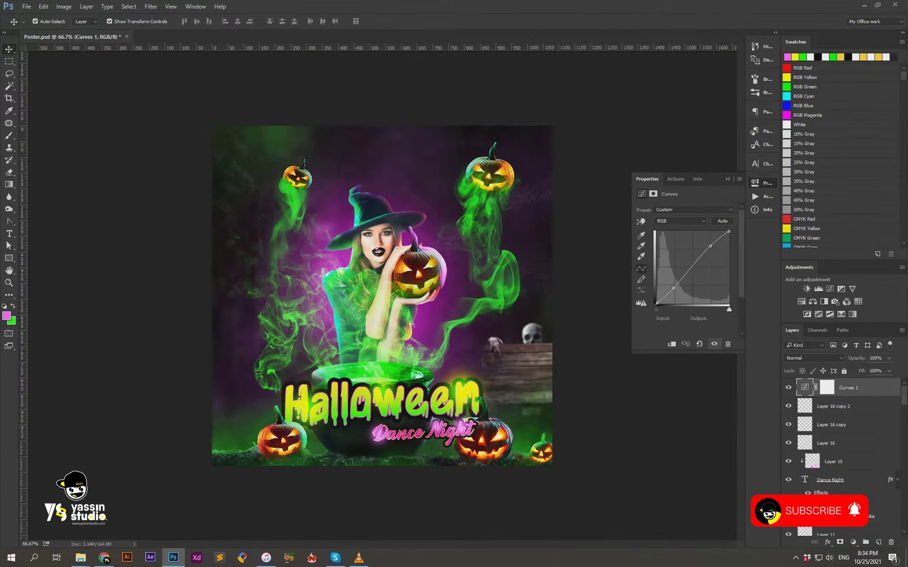
# Add a Color Lookup adjustment using a 3DLUT file and save Poster.psd.
pyautogui.click(853, 542)
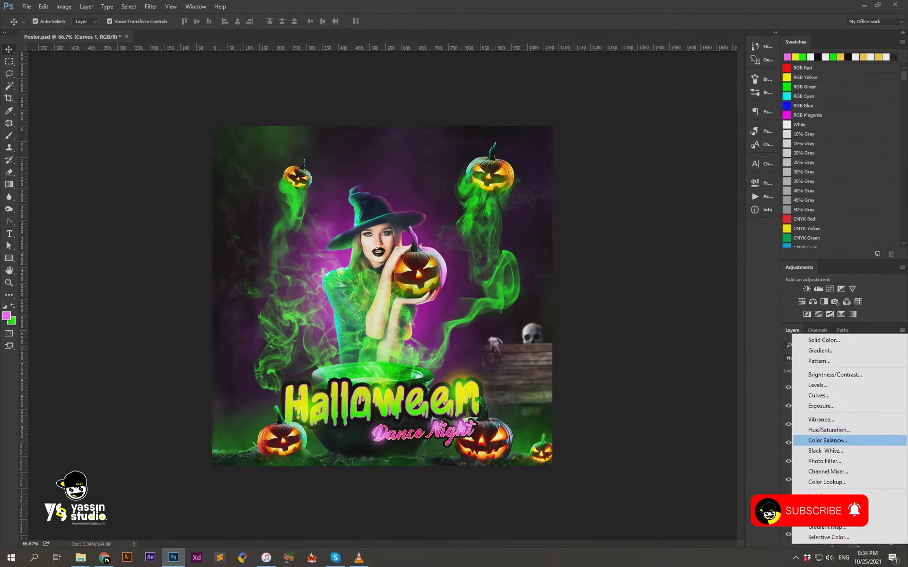
pyautogui.click(823, 482)
pyautogui.press('Down')
pyautogui.press('Down')
pyautogui.press('Down')
pyautogui.press('Down')
pyautogui.press('Down')
pyautogui.press('Down')
pyautogui.press('Down')
pyautogui.press('Down')
pyautogui.press('Down')
pyautogui.press('Down')
pyautogui.press('Down')
pyautogui.press('Down')
pyautogui.press('Down')
pyautogui.press('Down')
pyautogui.press('Down')
pyautogui.press('Down')
pyautogui.press('Down')
pyautogui.press('Down')
pyautogui.press('Down')
pyautogui.hotkey('alt', 'Down')
pyautogui.press('Return')
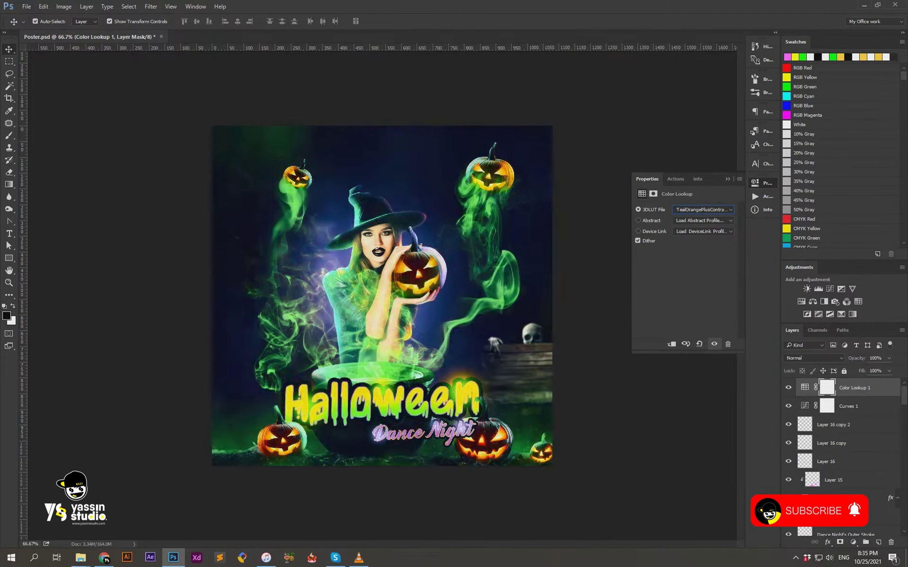
pyautogui.press('Down')
pyautogui.hotkey('alt', 'Down')
pyautogui.press('Return')
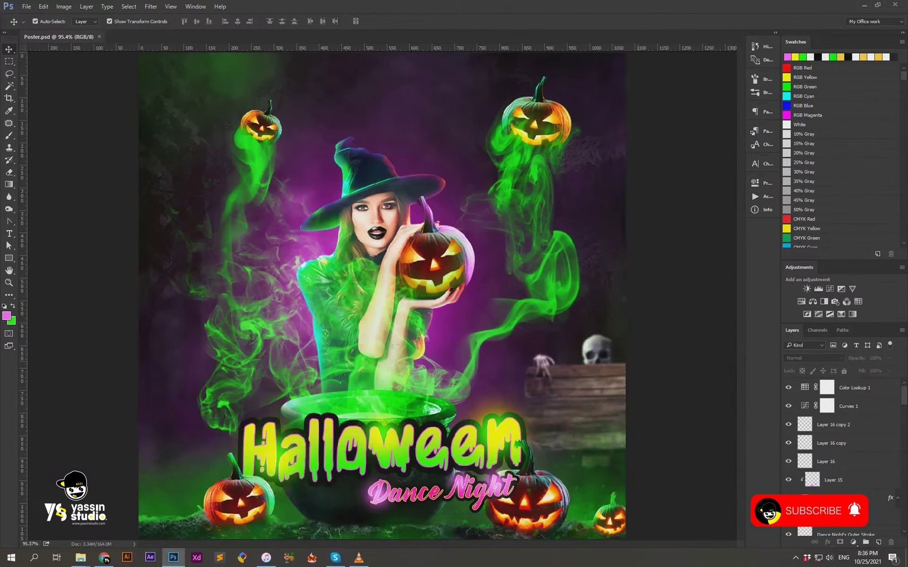
# Switch to Full Screen Mode to present the finished poster on black.
pyautogui.press('f')
pyautogui.press('f')
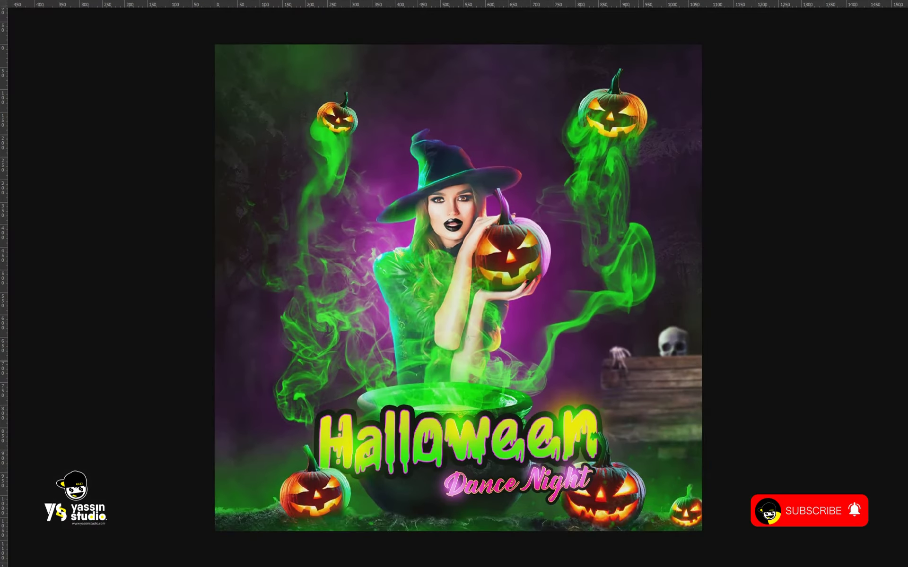